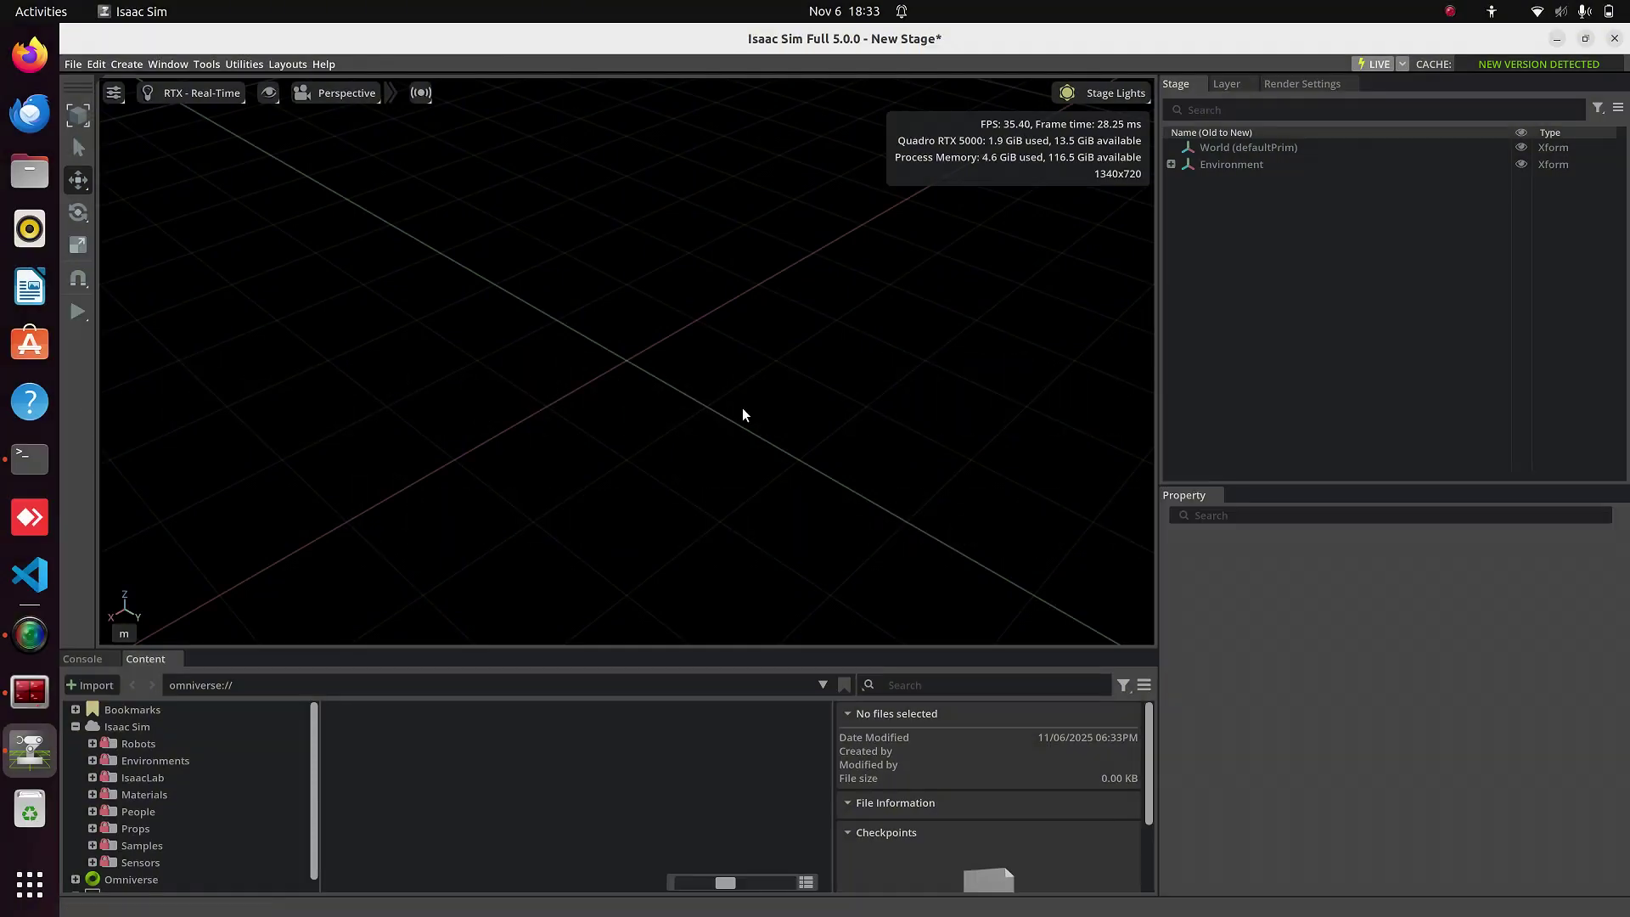
Add a physics Ground Plane to the stage.
left_click(120, 65)
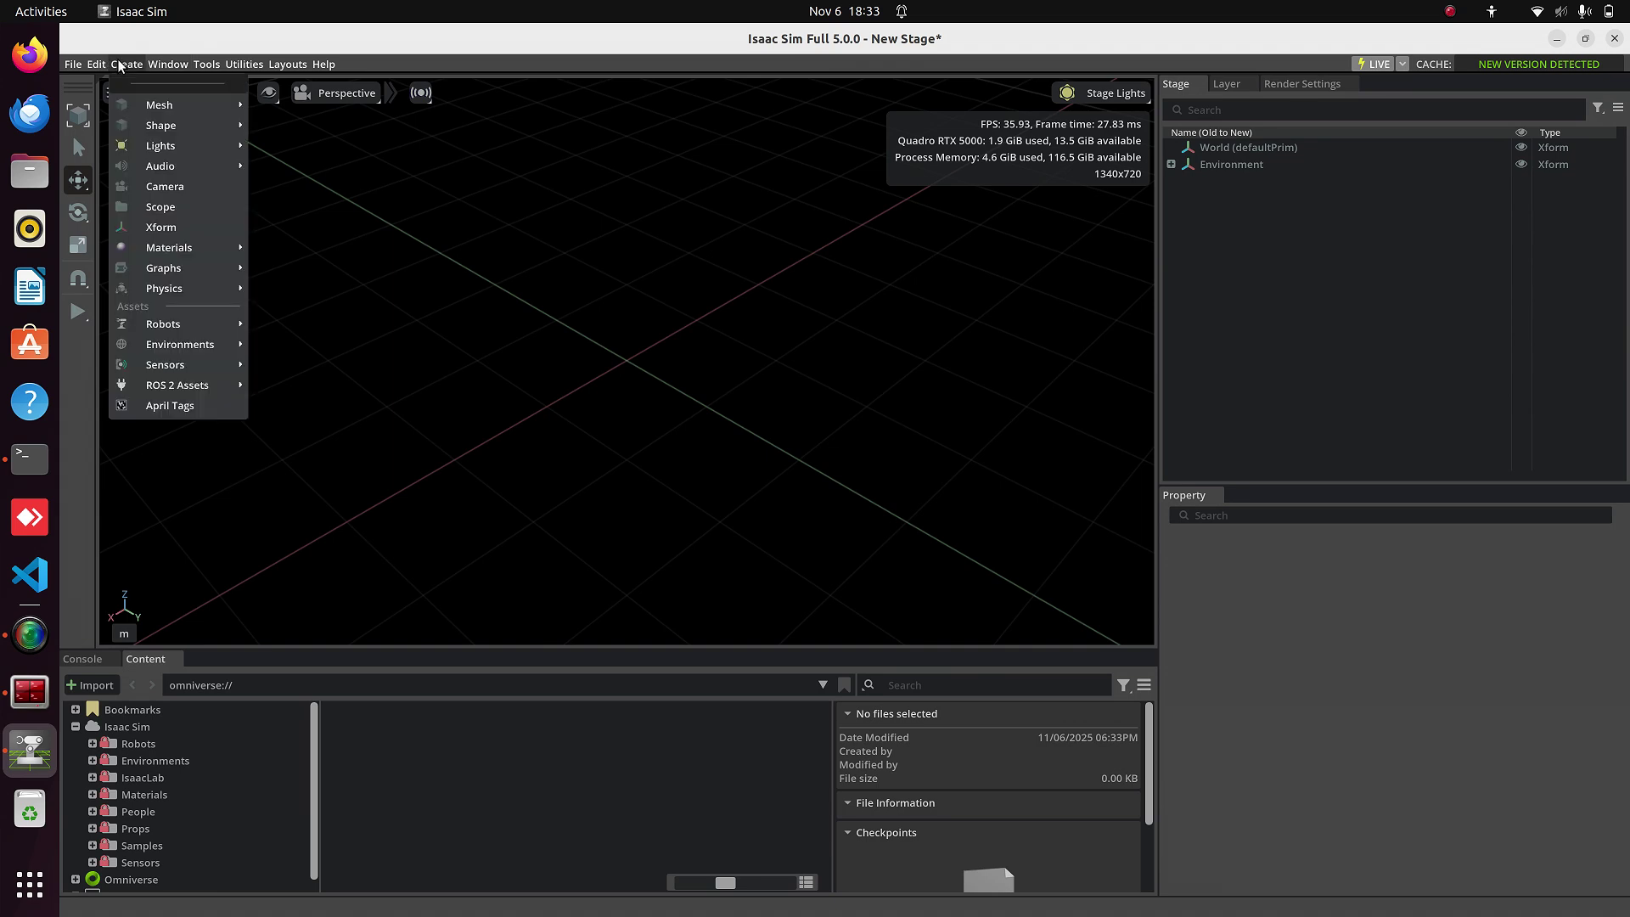
mouse_move(187, 287)
left_click(304, 313)
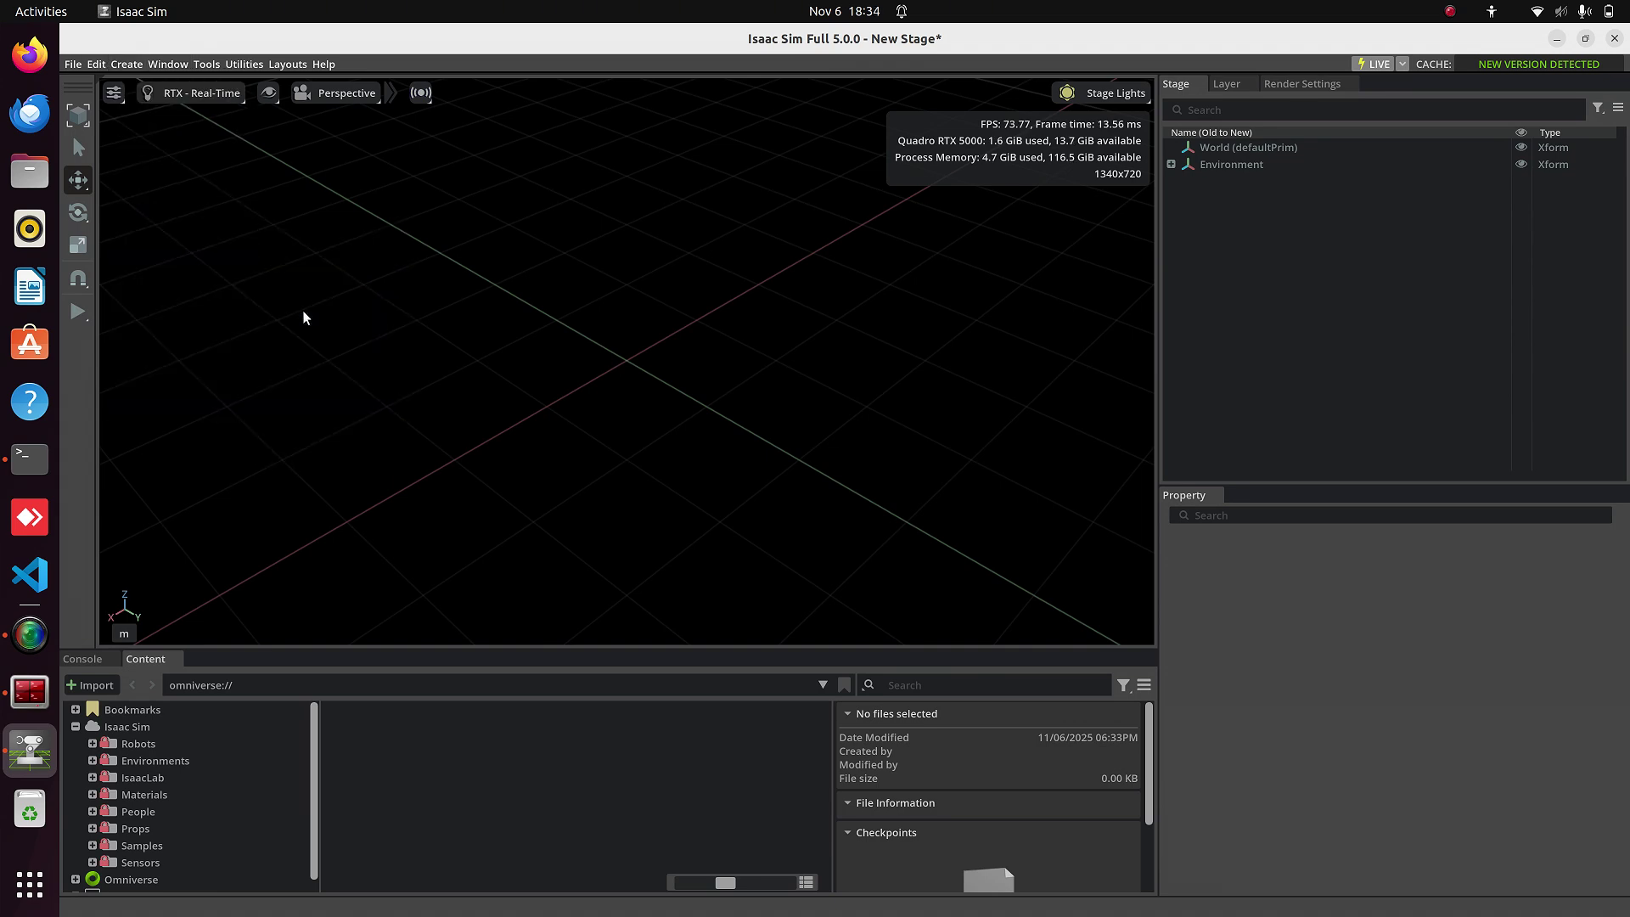
Open the Isaac Sim Assets browser and scroll through its ROBOTS category.
left_click(169, 65)
mouse_move(199, 105)
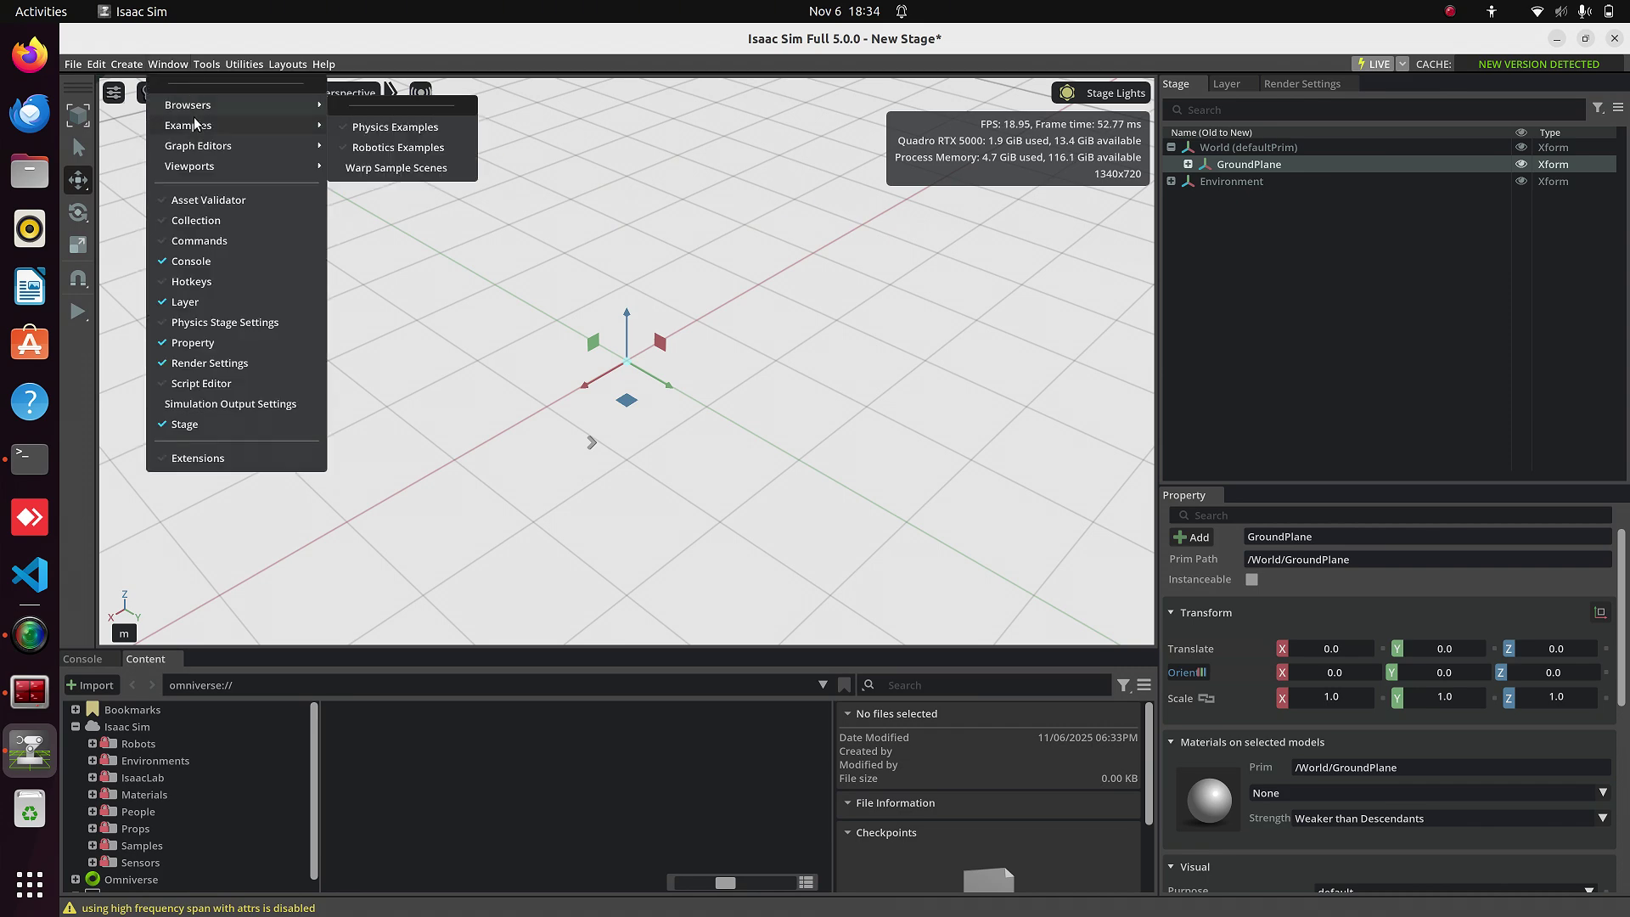
left_click(362, 128)
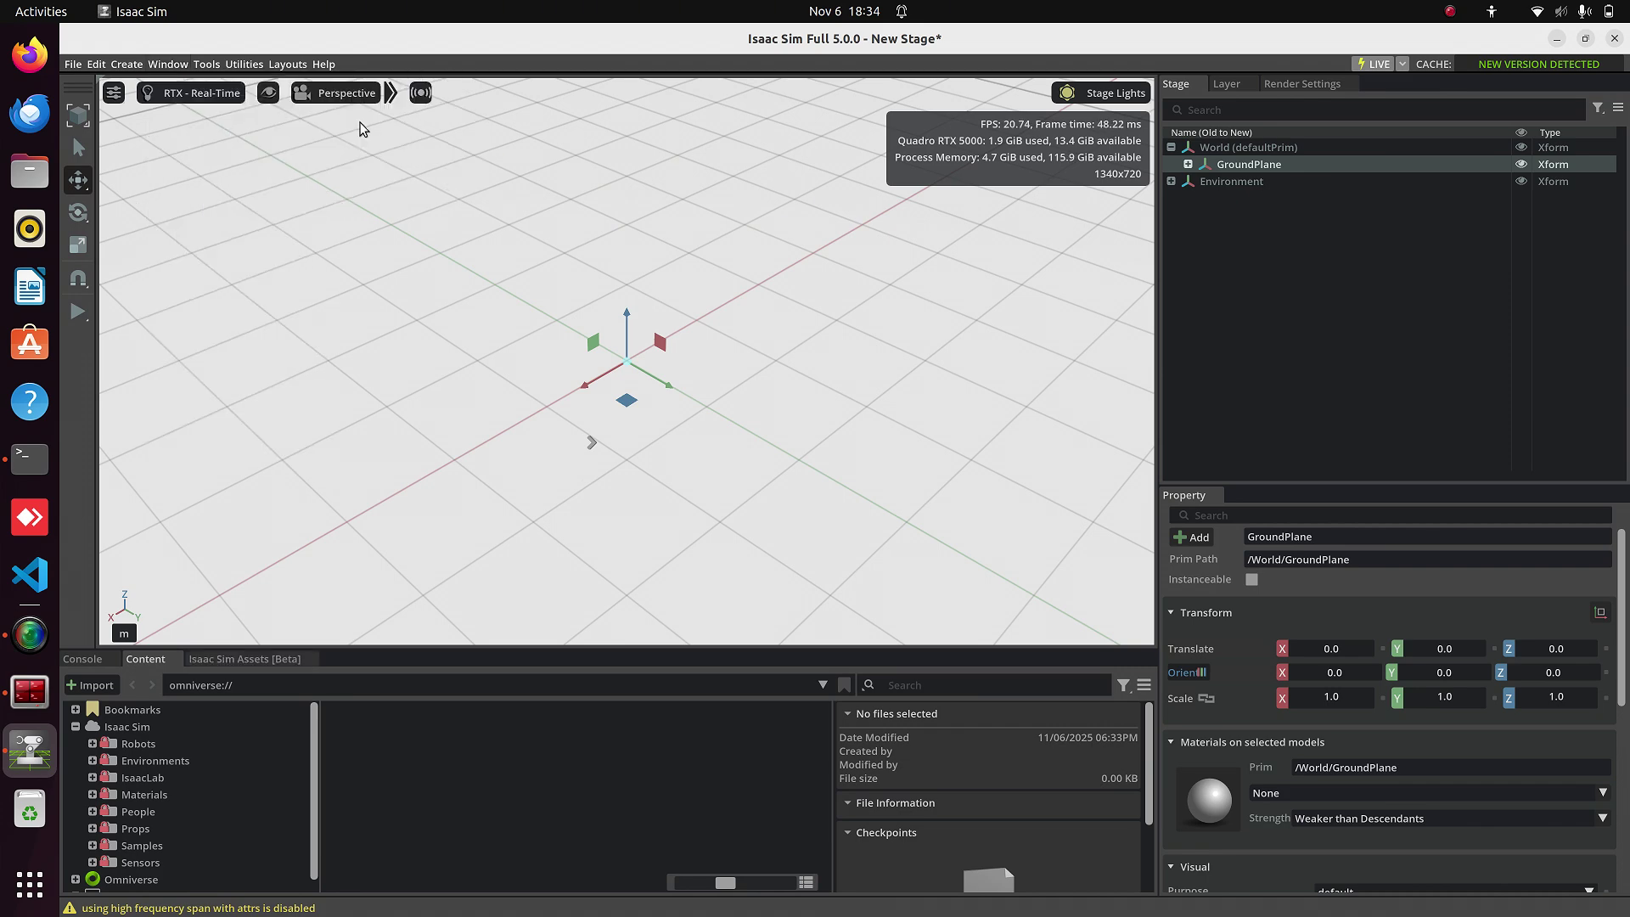
left_click(241, 660)
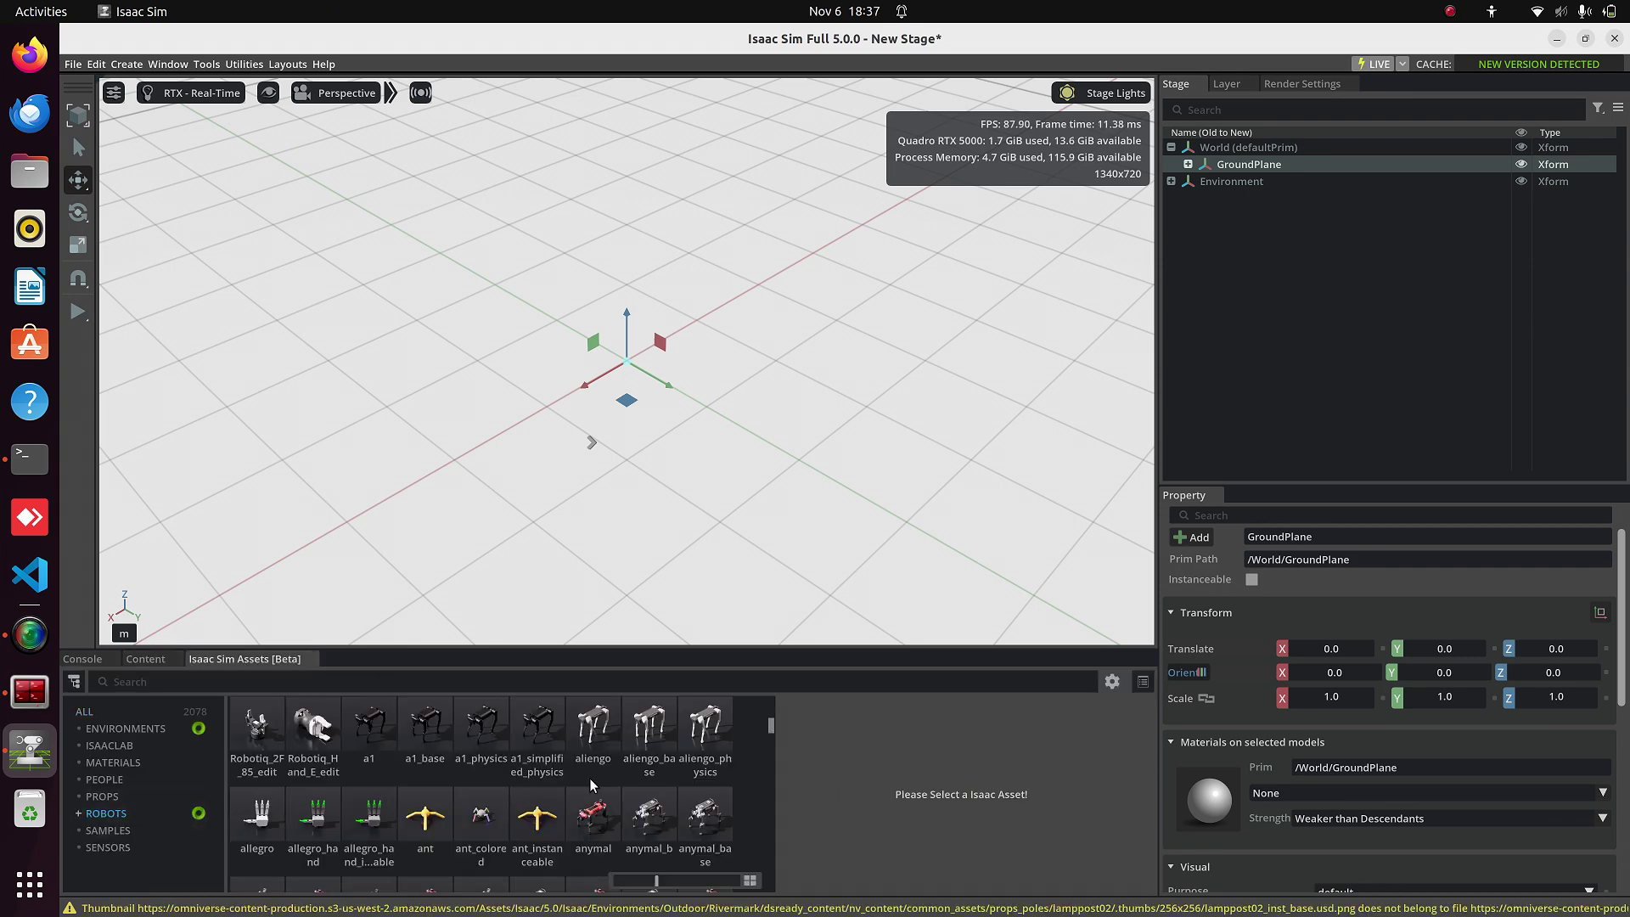
scroll(592, 784, "down", 5)
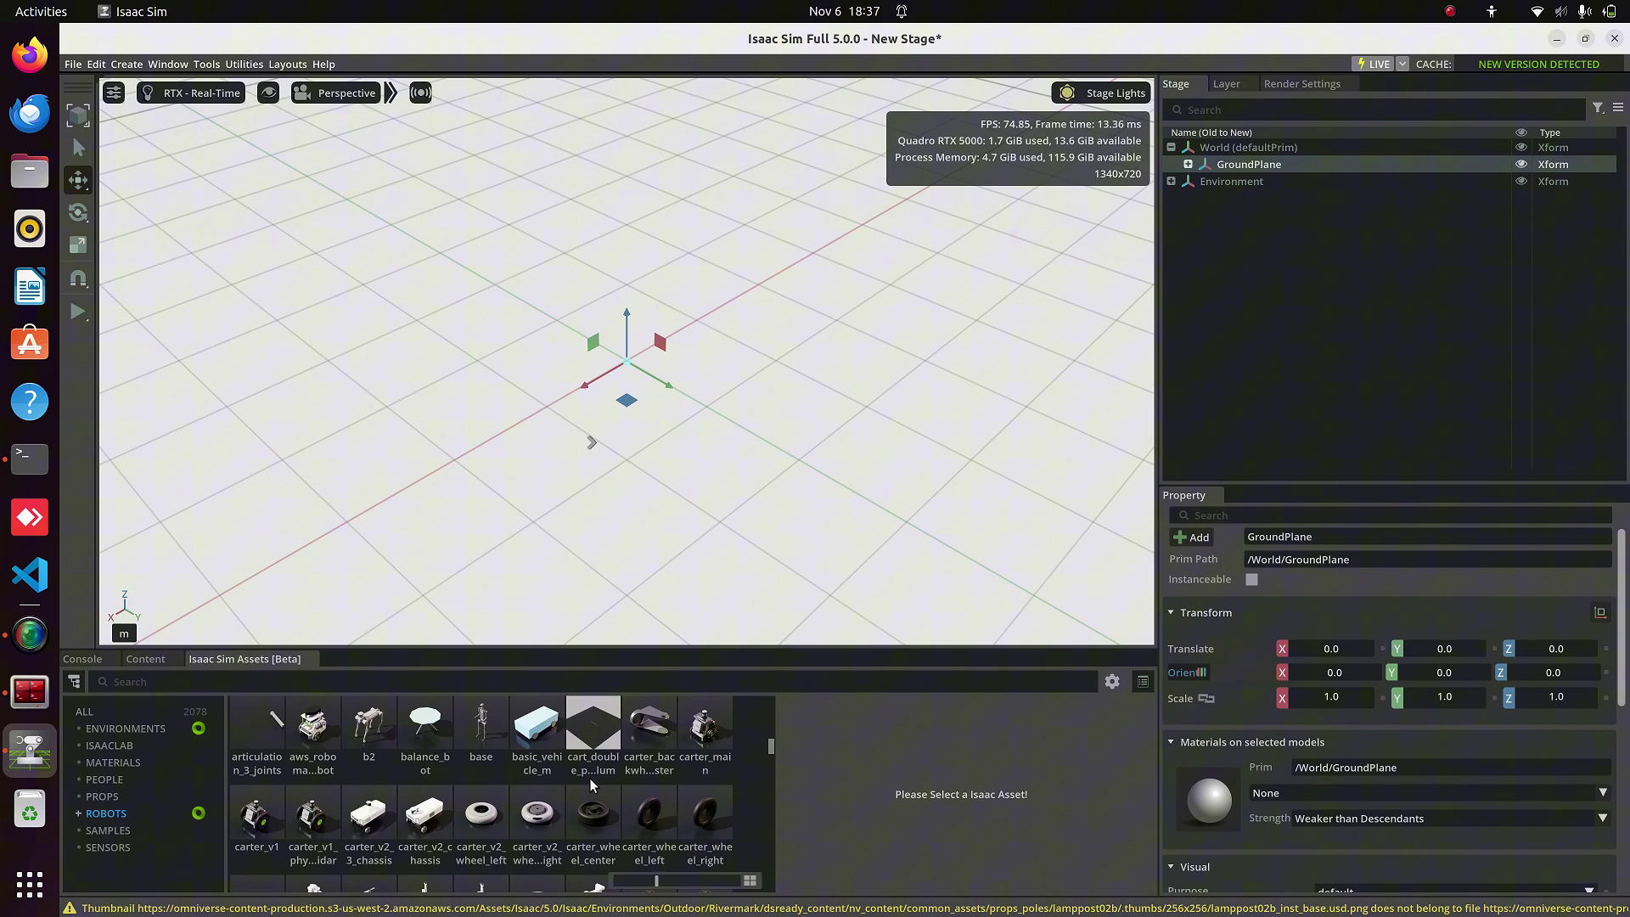
scroll(592, 785, "down", 10)
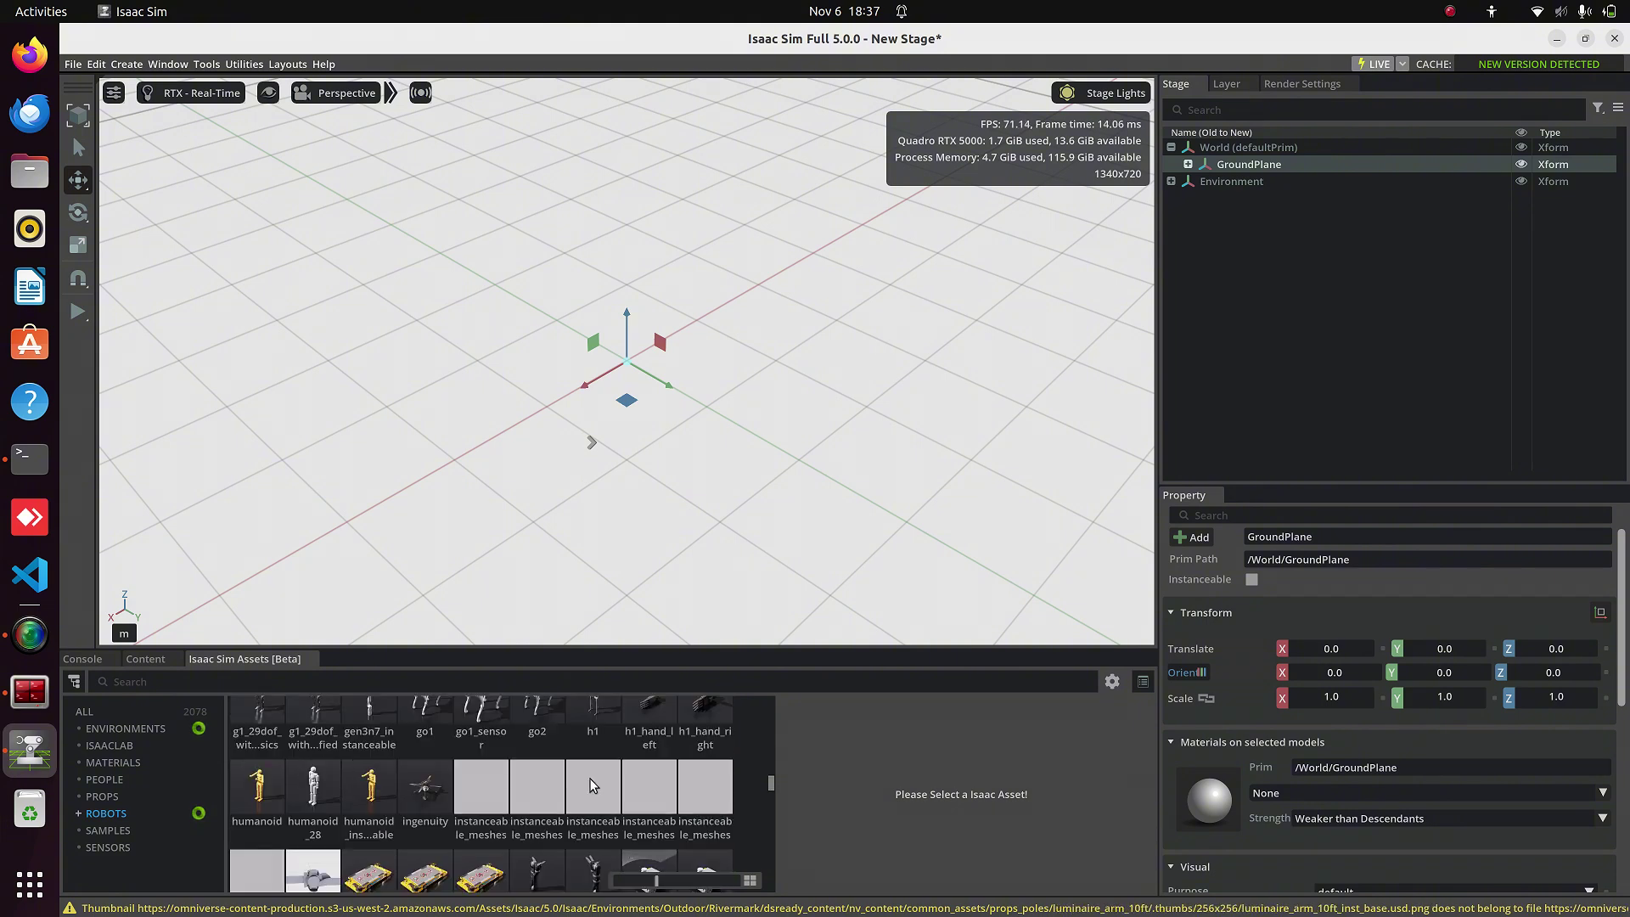
scroll(603, 777, "down", 2)
scroll(624, 769, "up", 2)
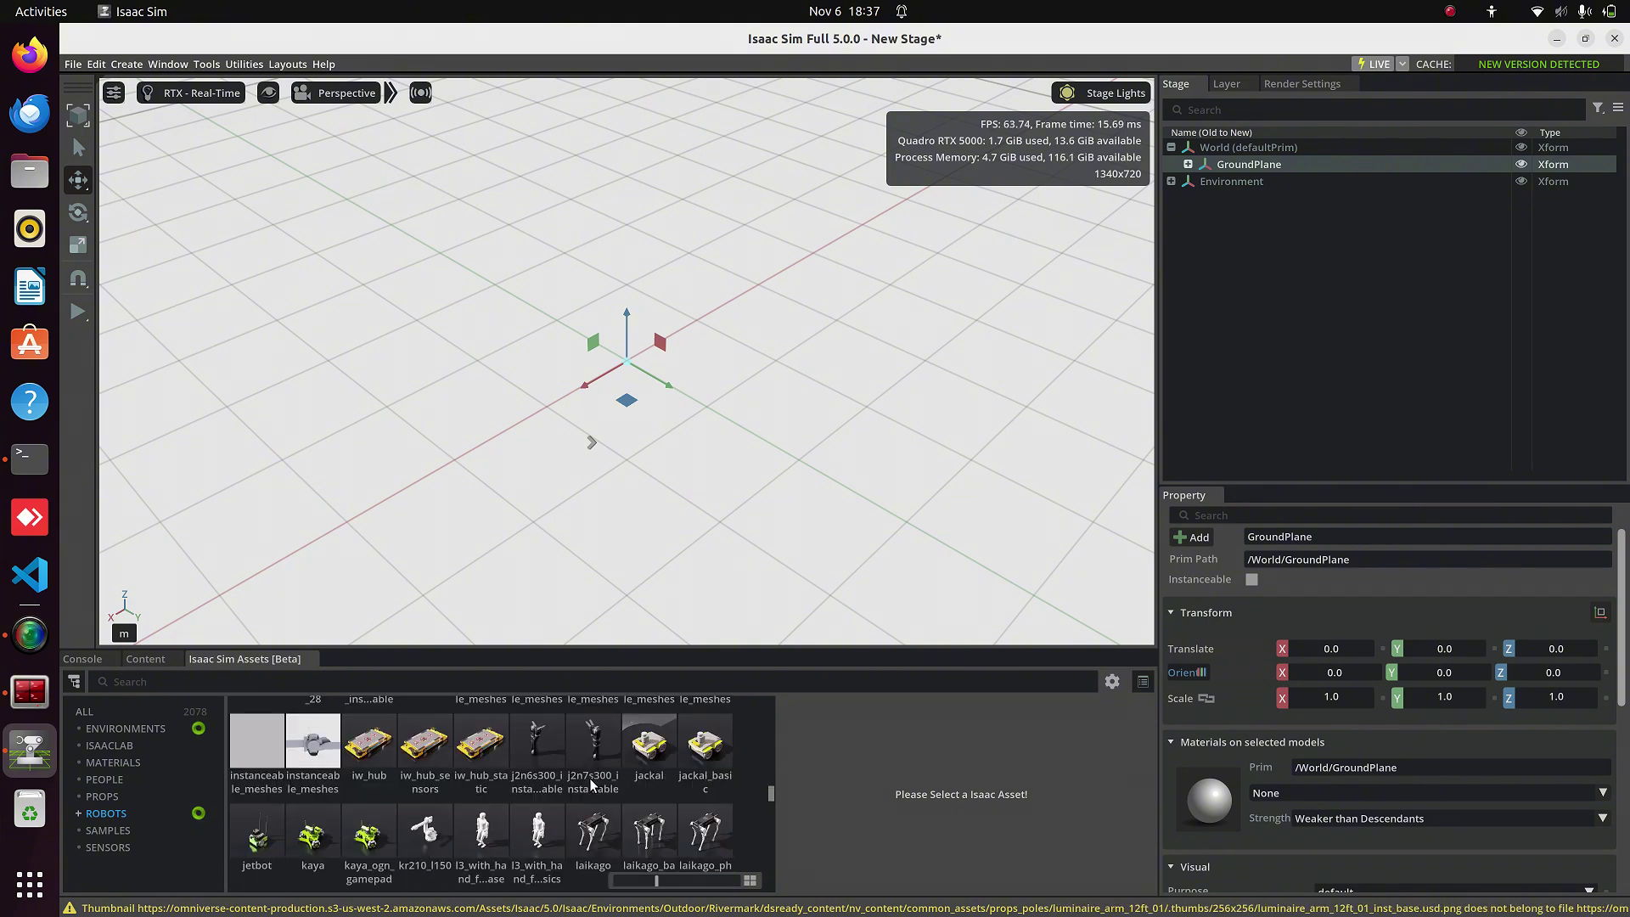
Drop the jackal asset onto World, expand it, and lift it to Z 0.06712.
left_click(637, 760)
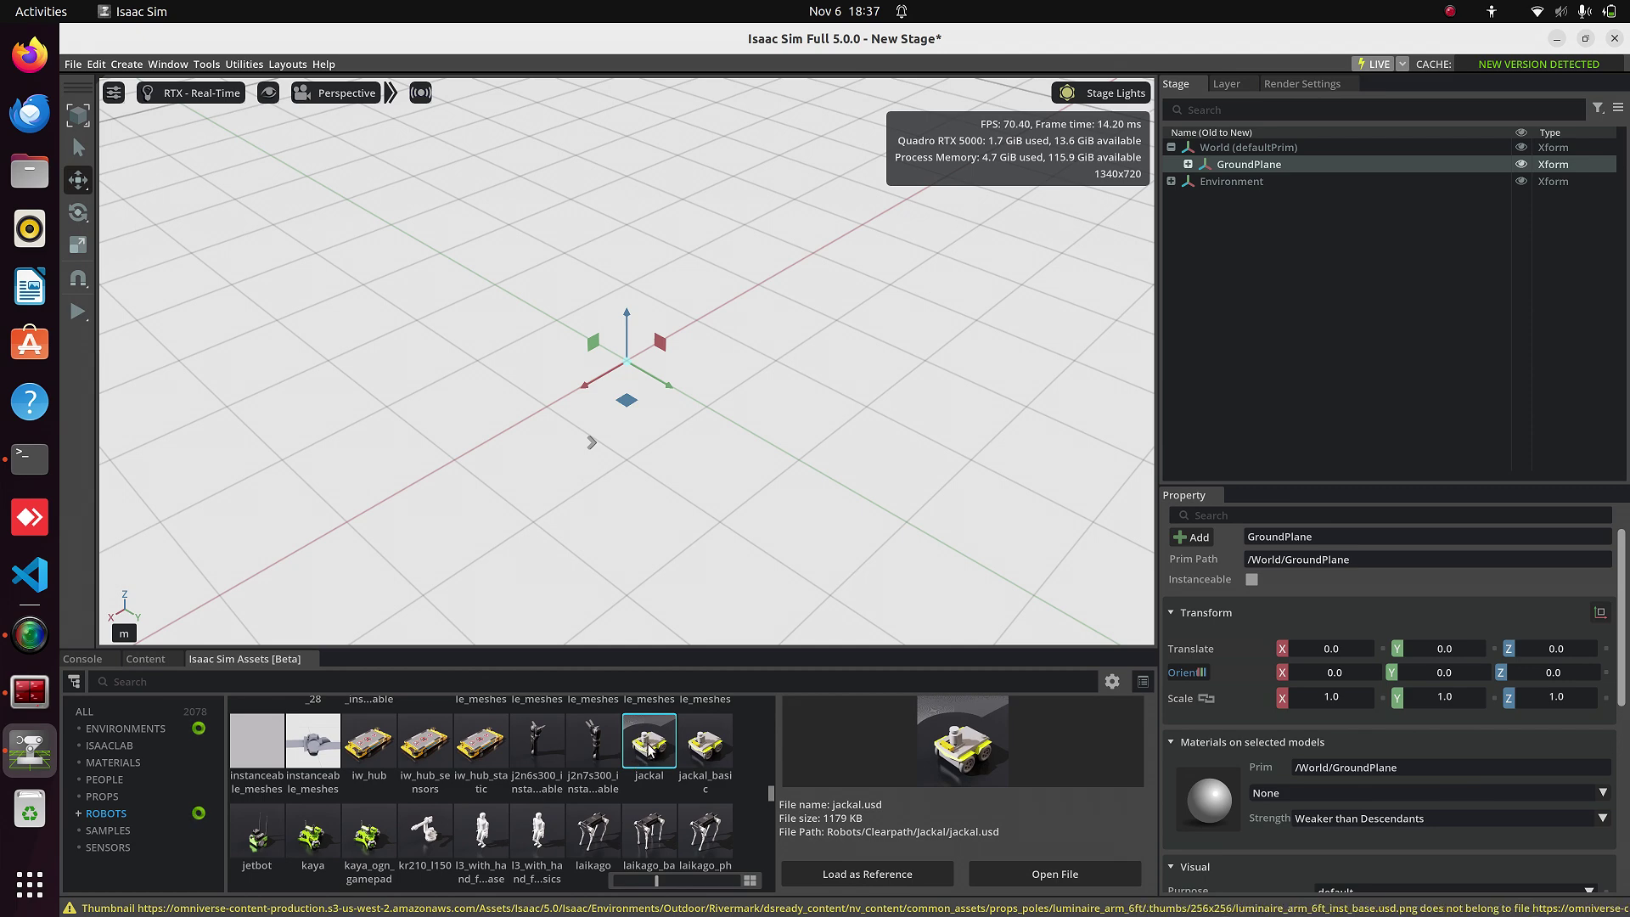
left_click_drag(953, 438, 1230, 149)
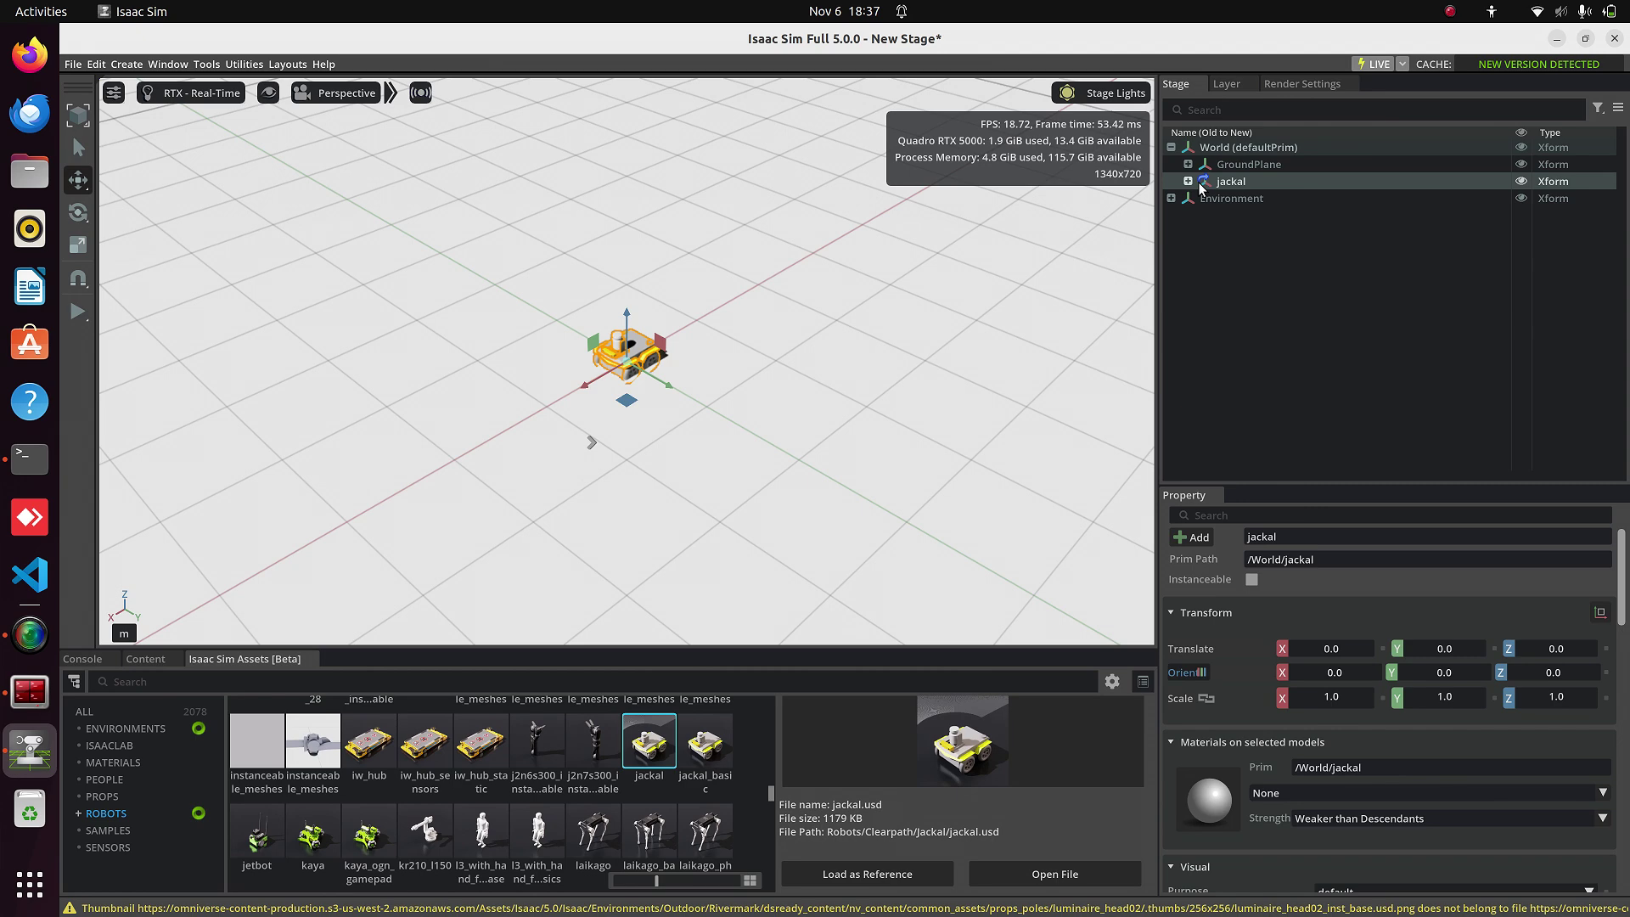
left_click(1188, 181)
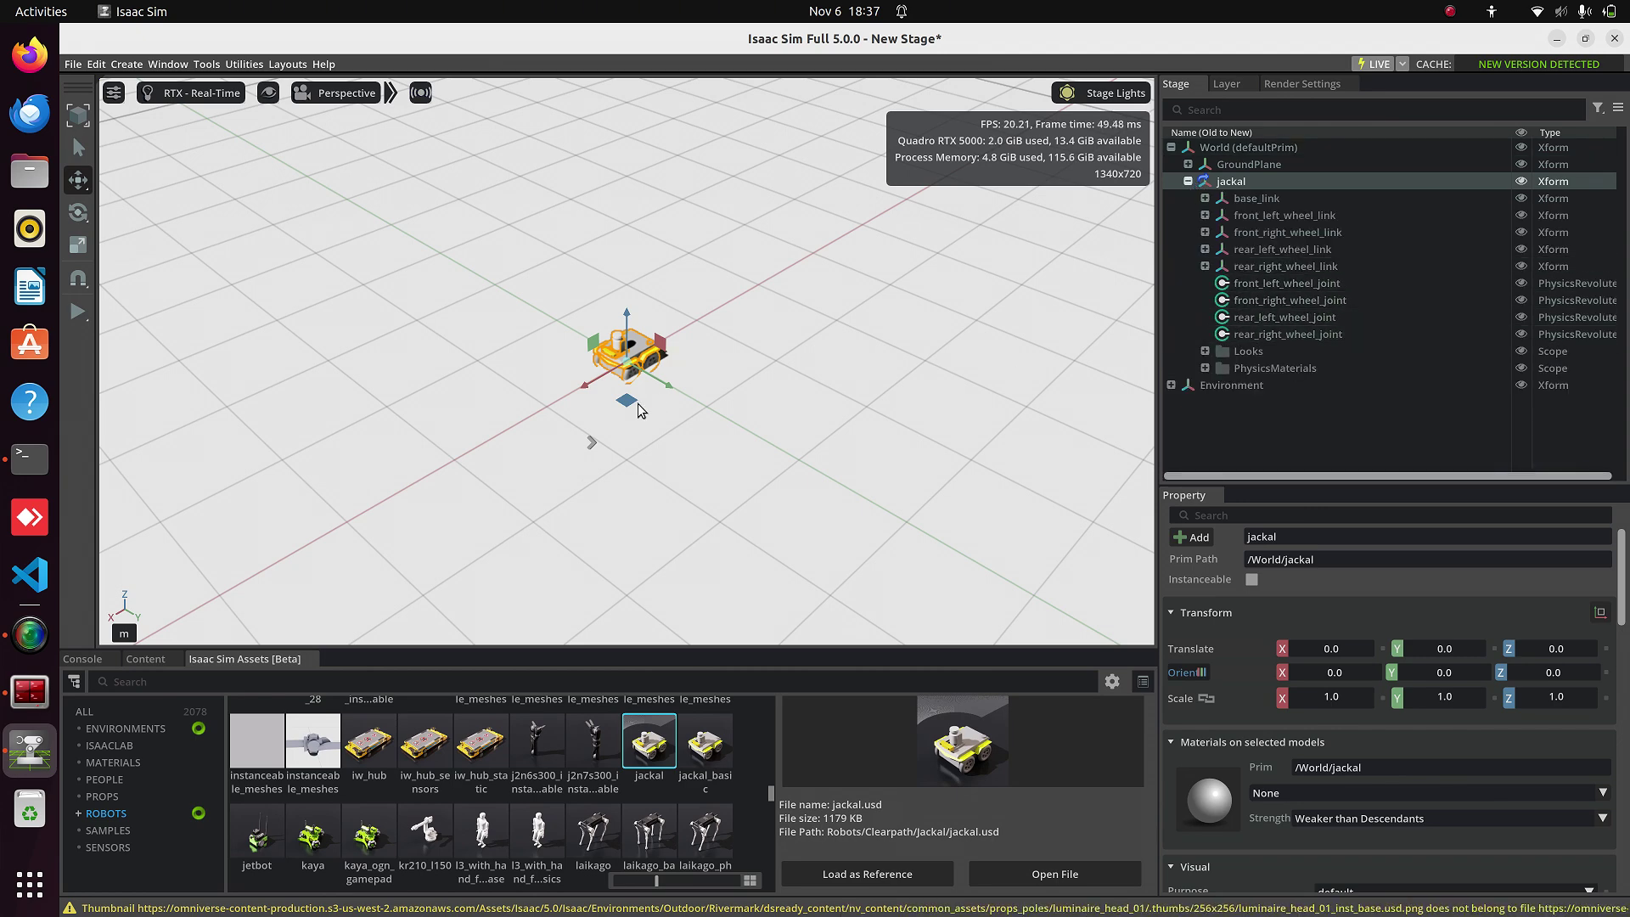
scroll(637, 373, "up", 5)
mouse_move(629, 335)
left_mouse_down()
mouse_move(629, 316)
mouse_move(629, 331)
left_mouse_up()
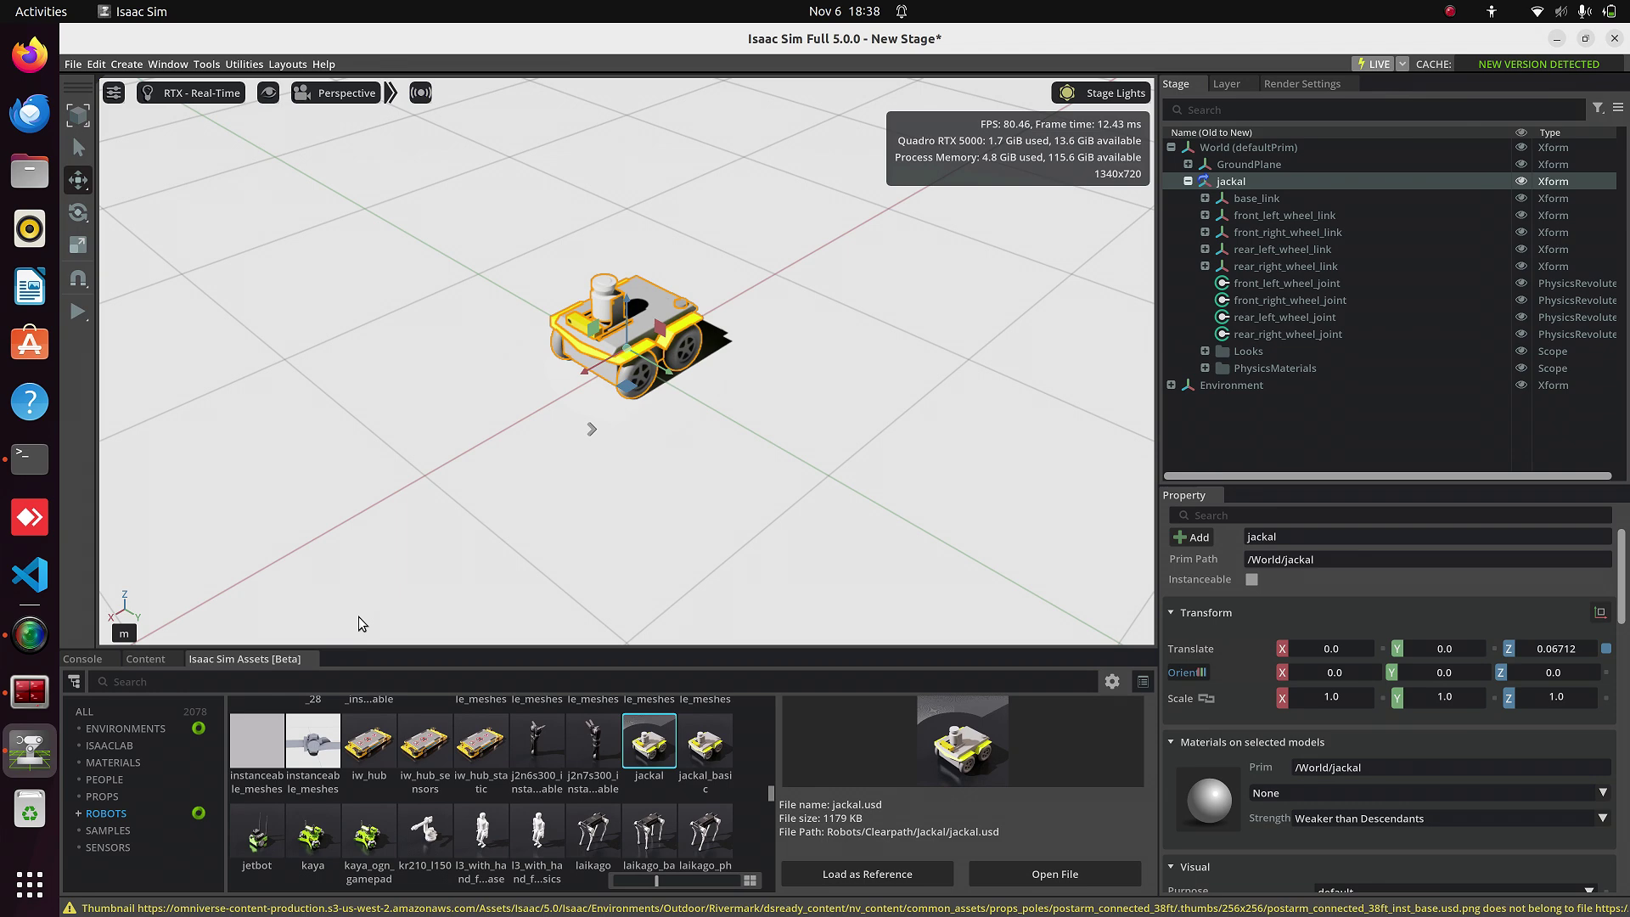
Drag Differential_Drive.usd from the TUT6_Files folder into the stage.
left_click(145, 660)
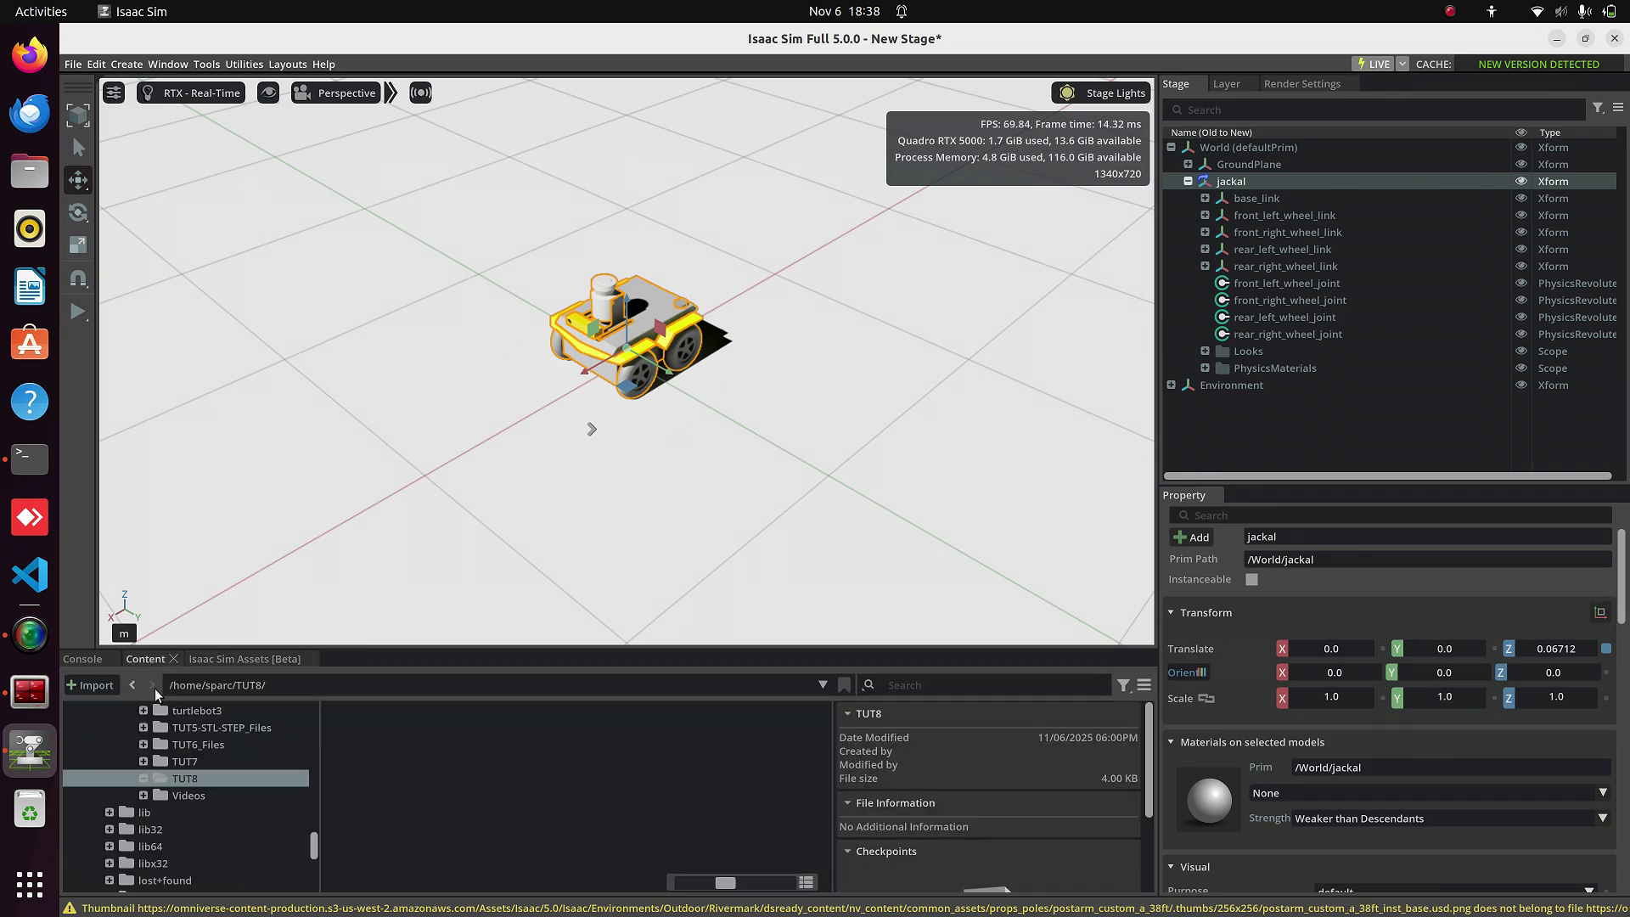
left_click(184, 745)
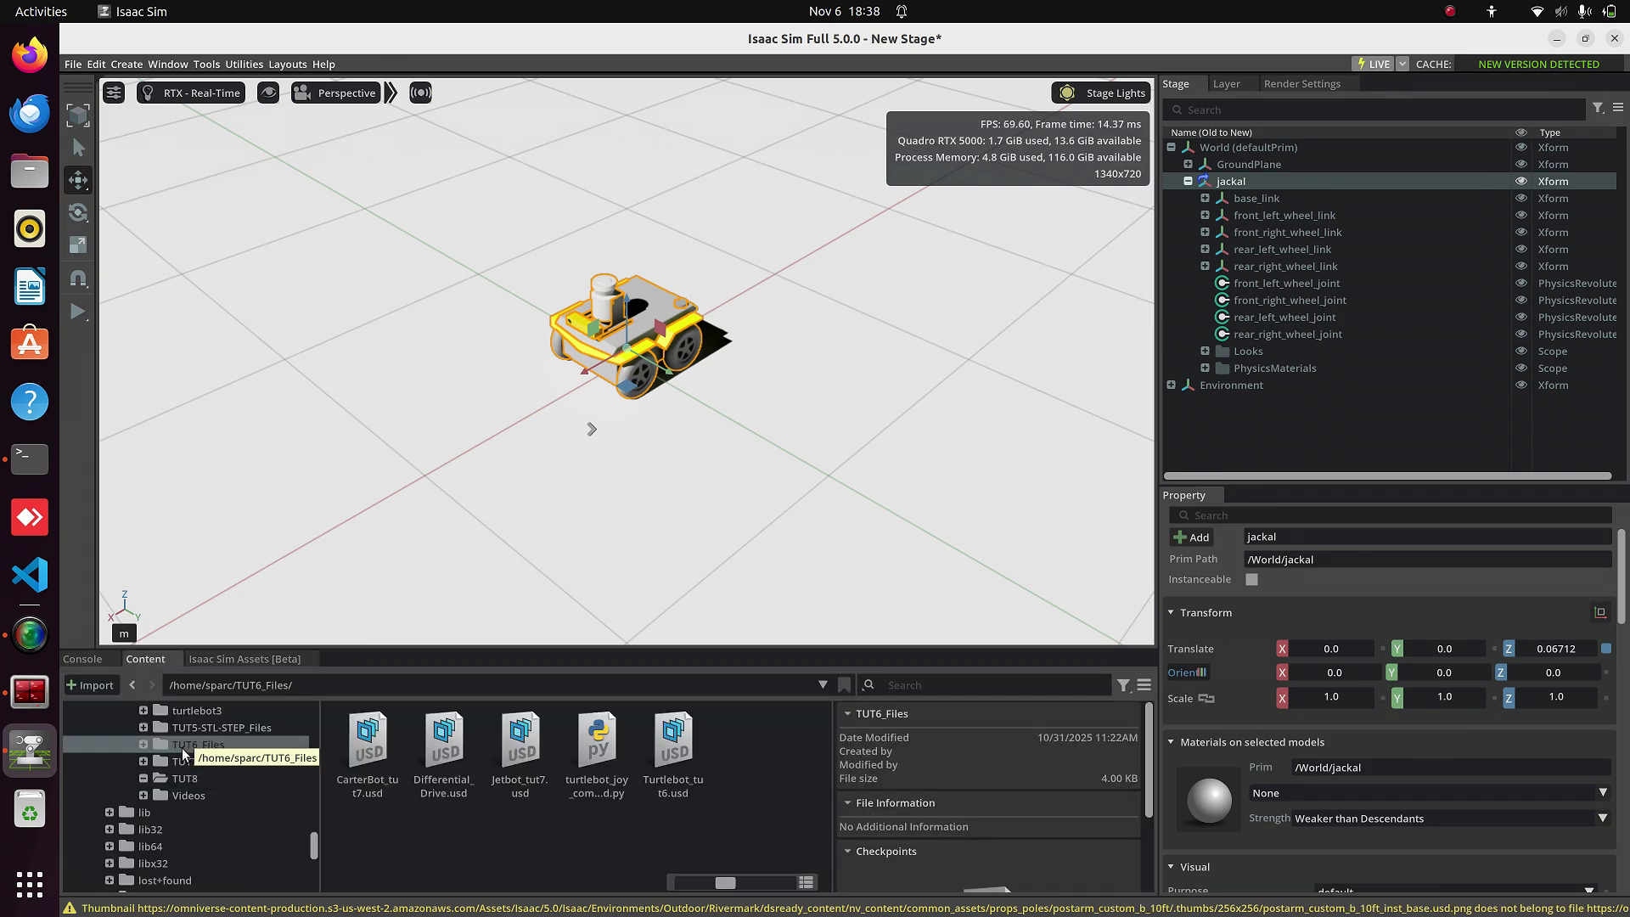
left_click(425, 778)
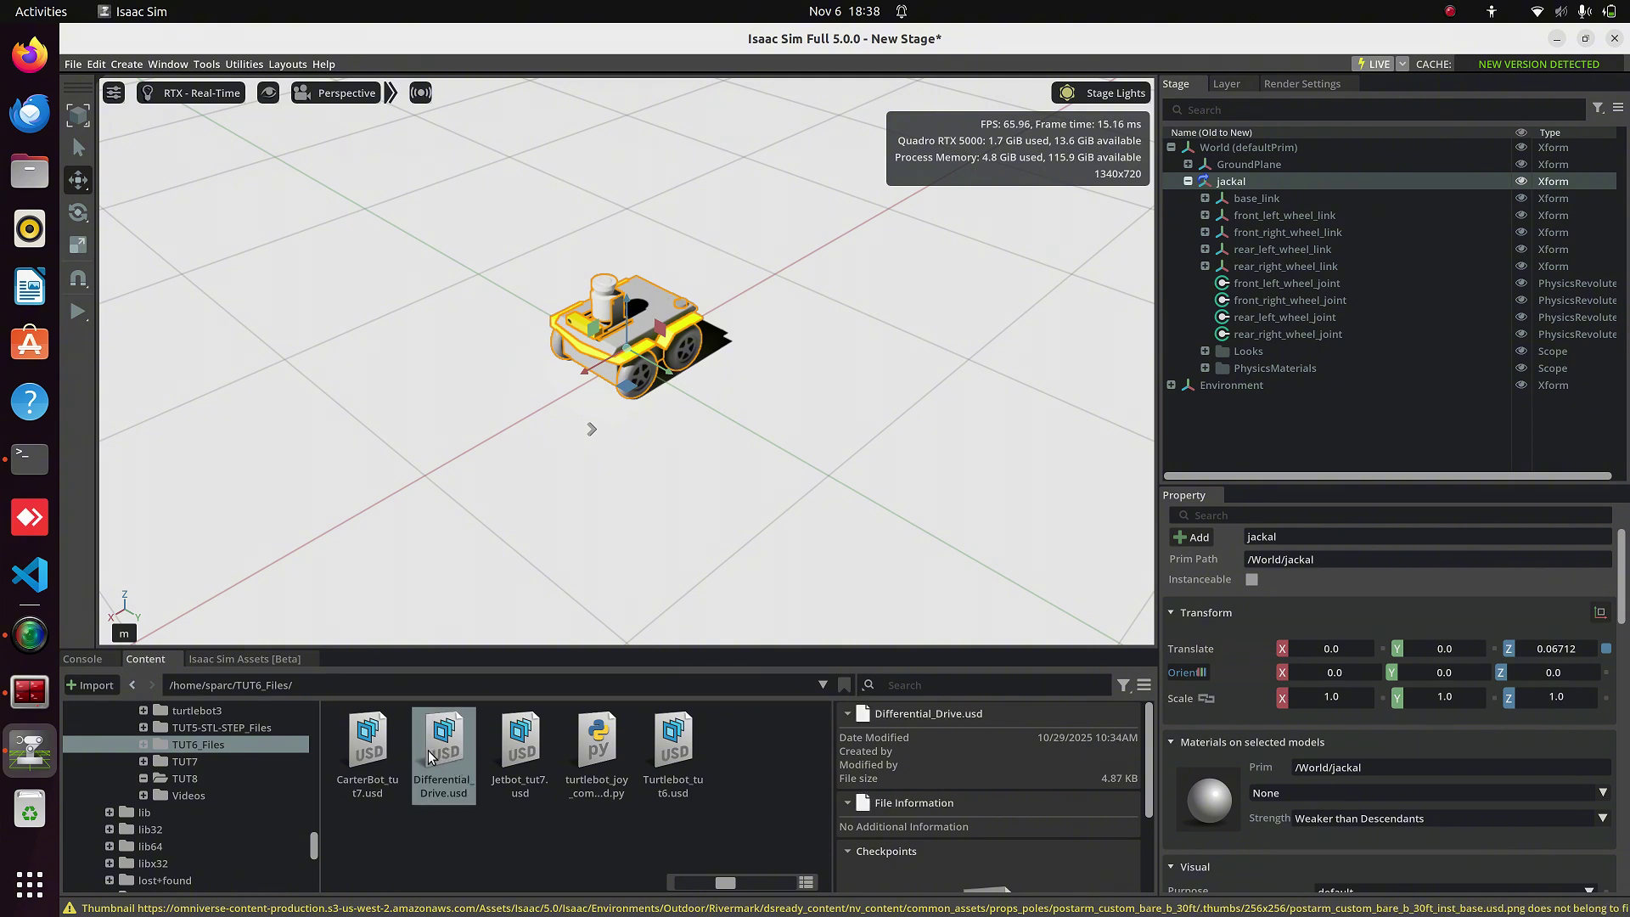
left_click_drag(428, 758, 1214, 152)
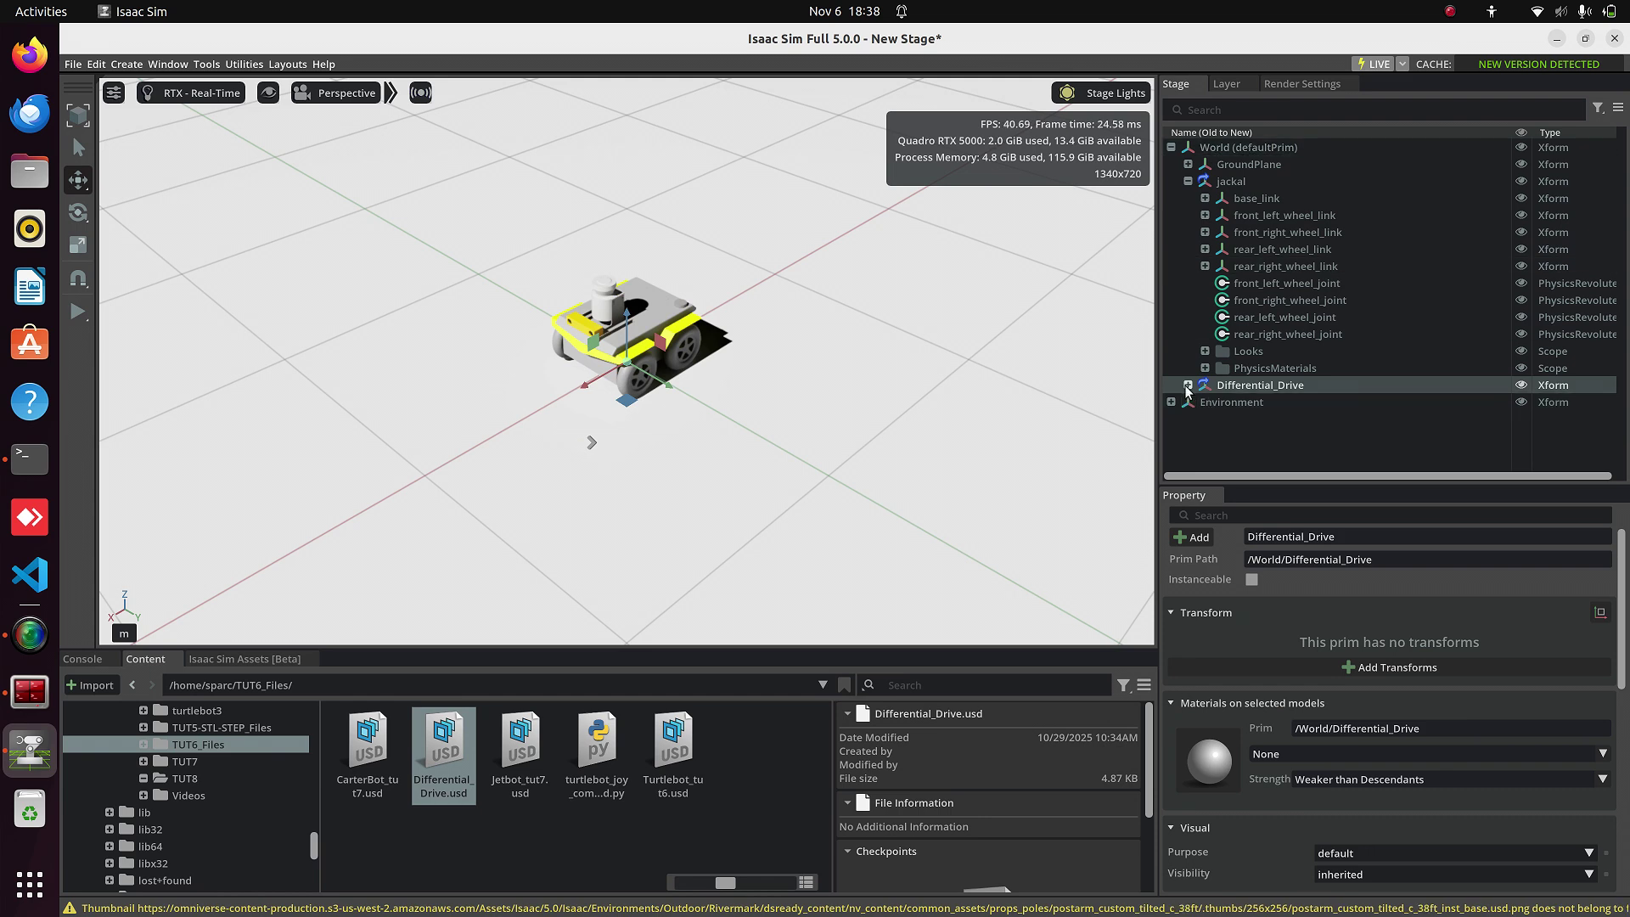
Duplicate the Differential_Drive graph, move the copy under World, and delete the original container.
left_click(1188, 385)
left_click(1232, 401)
right_click(1232, 401)
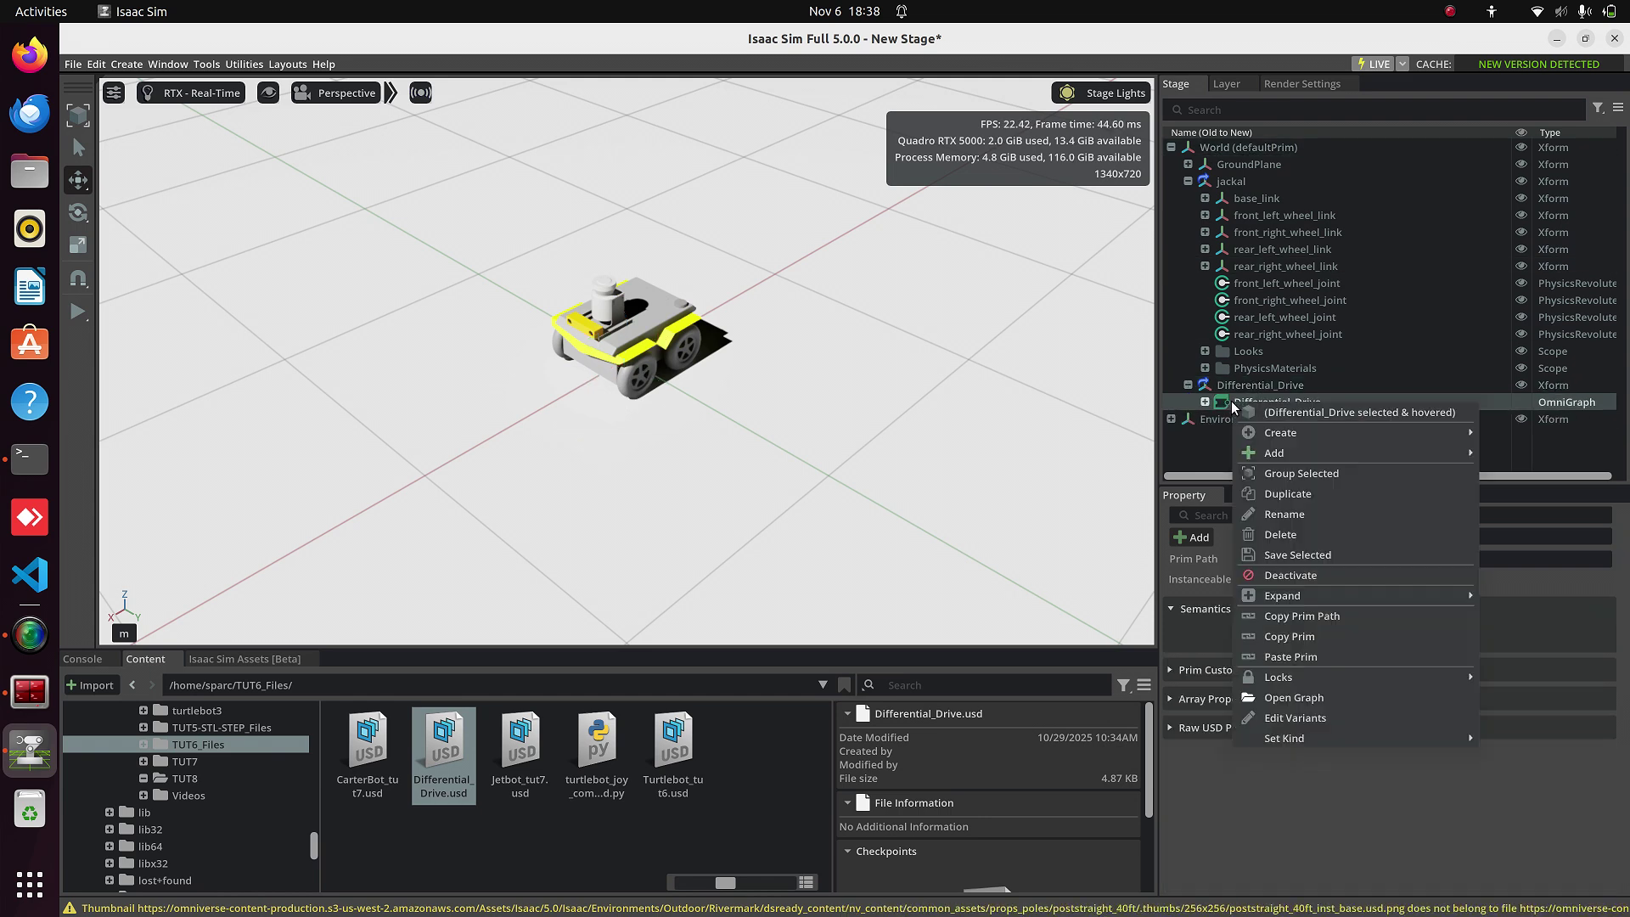
left_click(1281, 493)
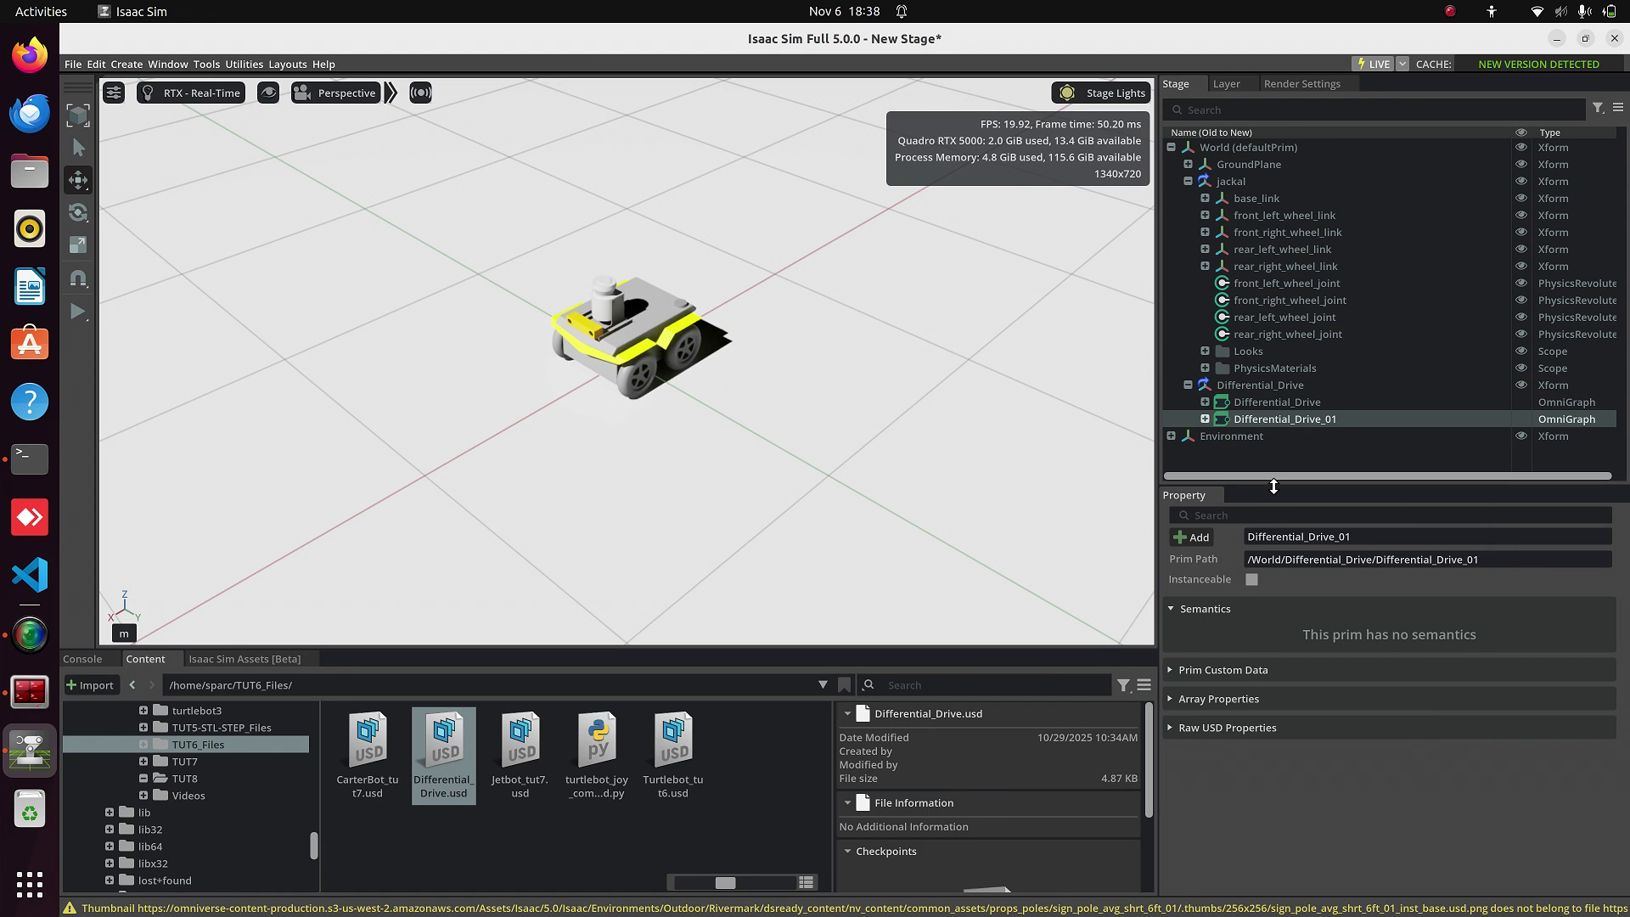
left_click_drag(1257, 418, 1267, 146)
left_click(1246, 386)
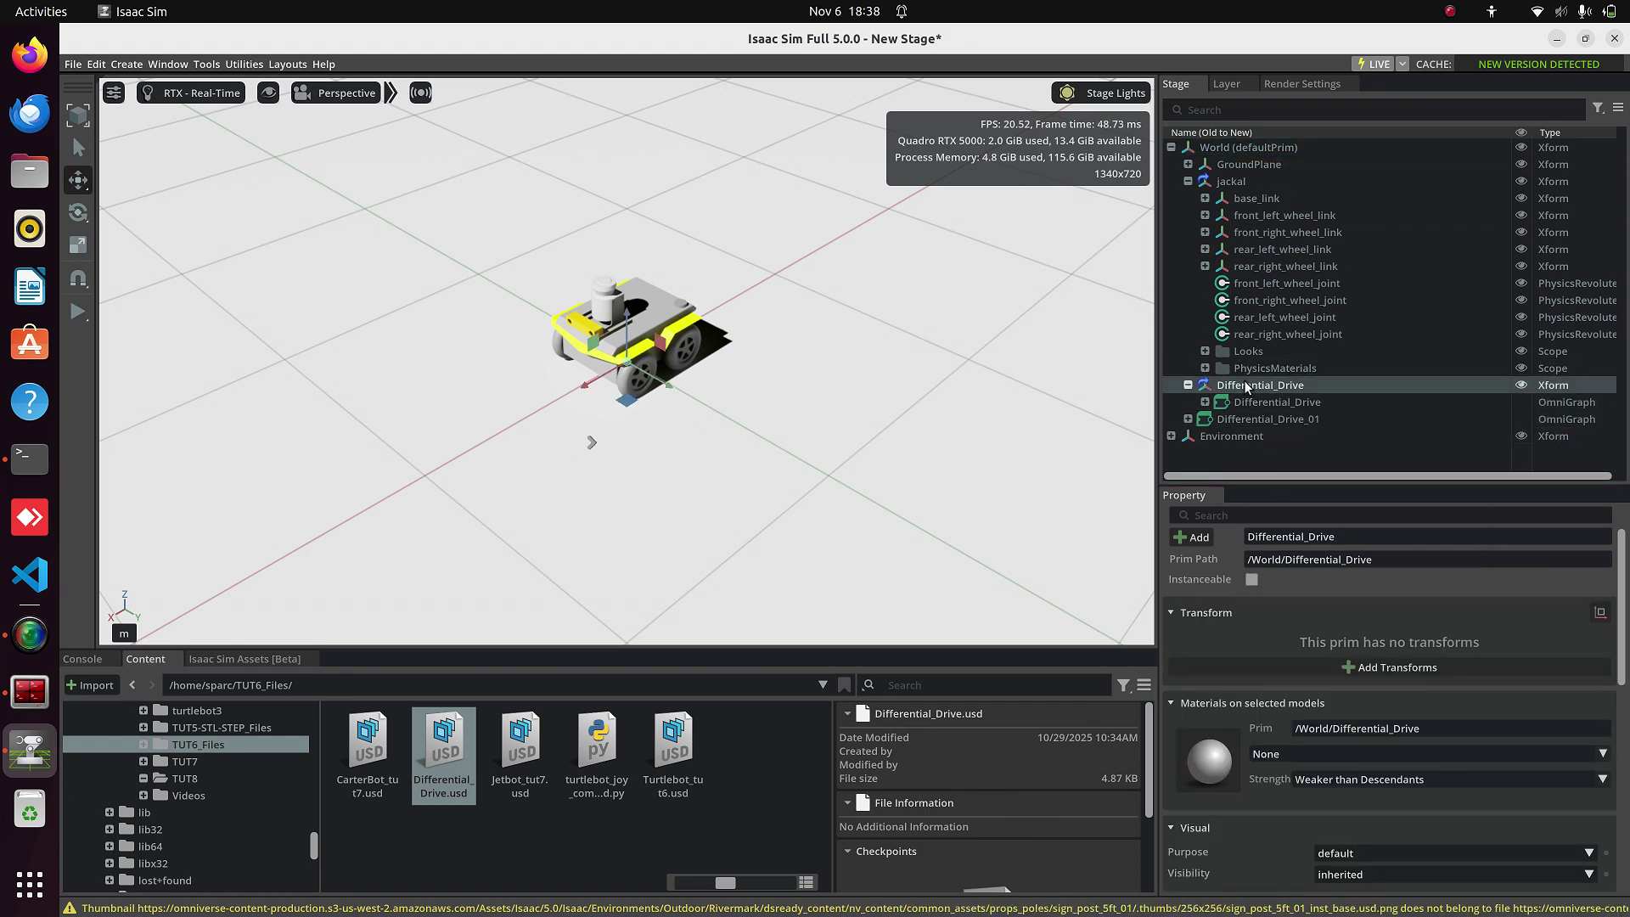
right_click(1246, 387)
left_click(1292, 530)
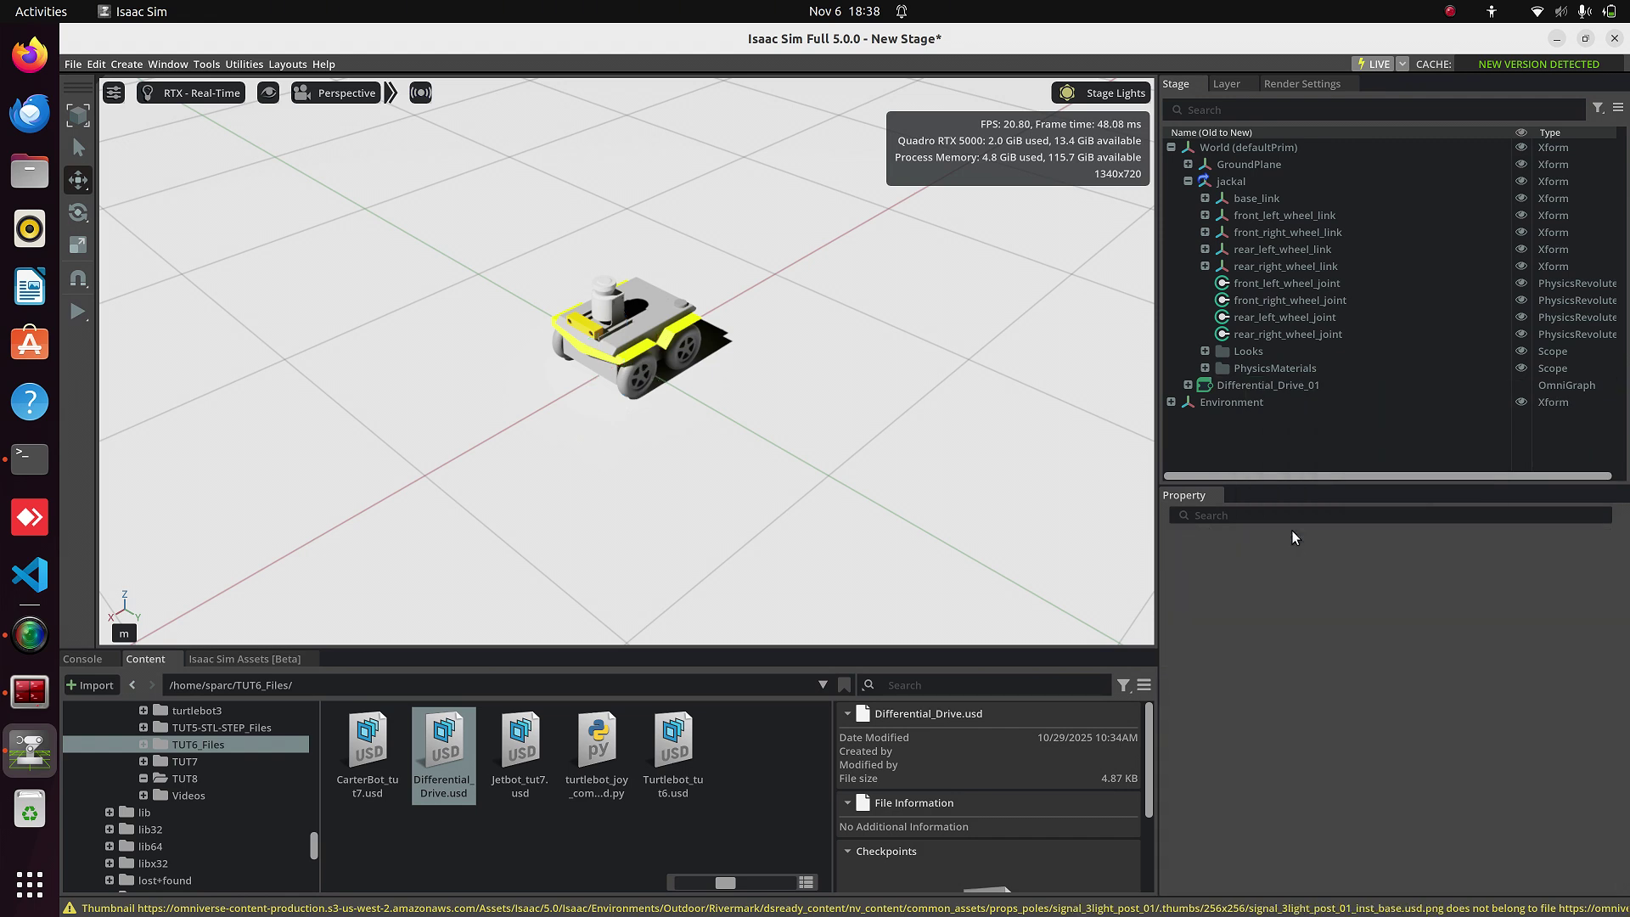
Rename the copied graph to Four_Wheel_Differential_Drive.
left_click(1235, 384)
right_click(1235, 384)
left_click(1287, 491)
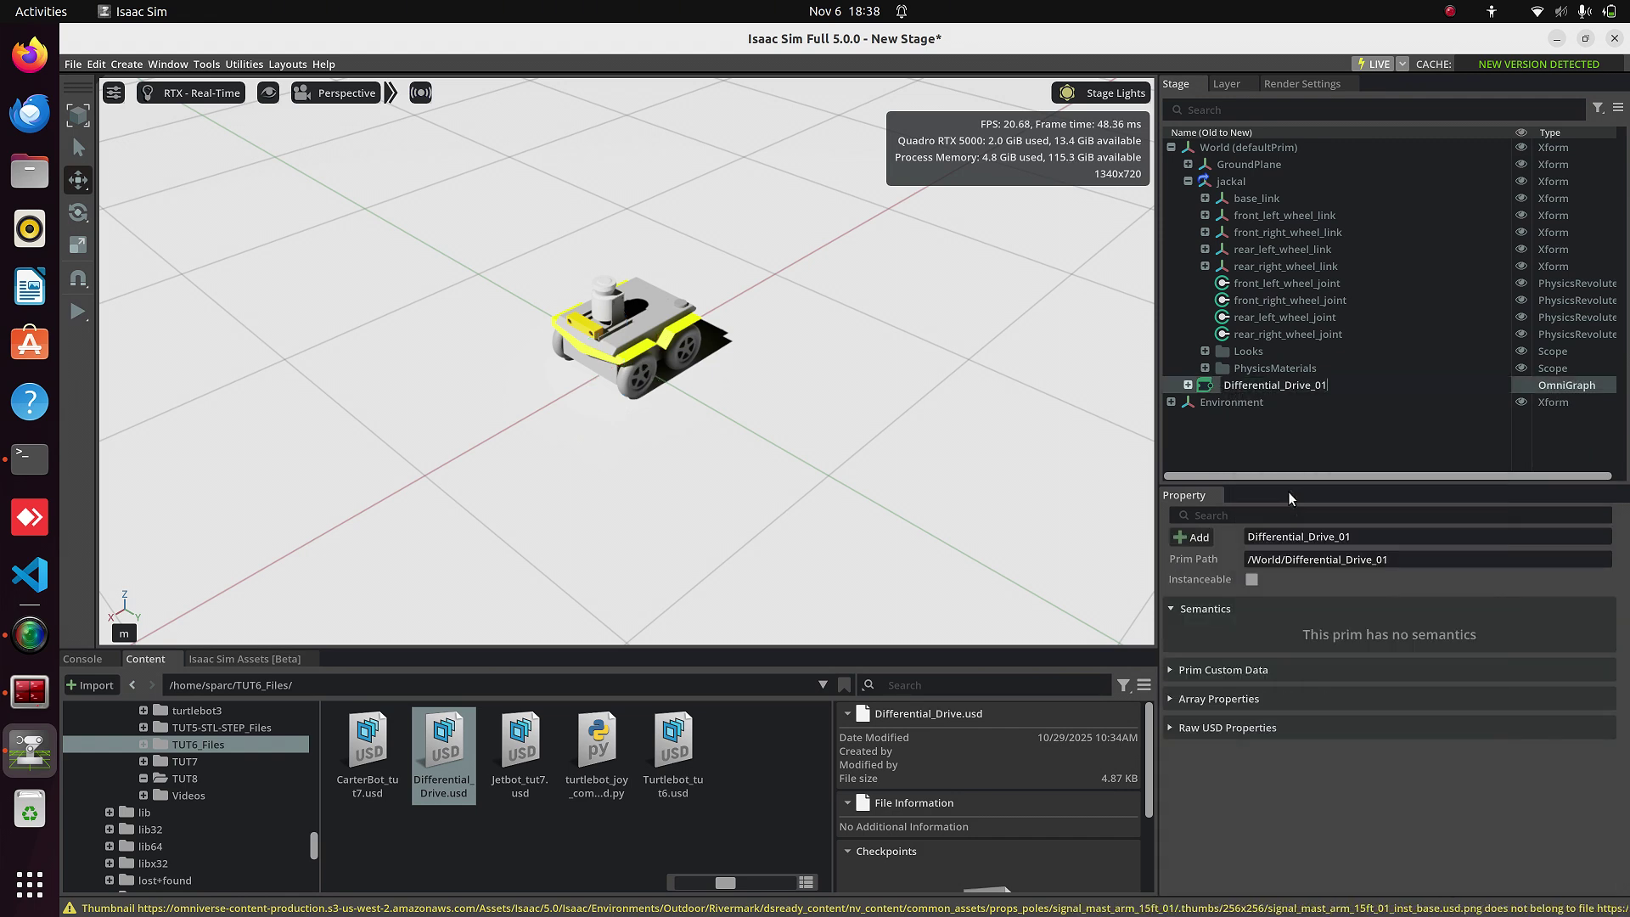
key("BackSpace")
key("BackSpace")
key("BackSpace")
key("Home")
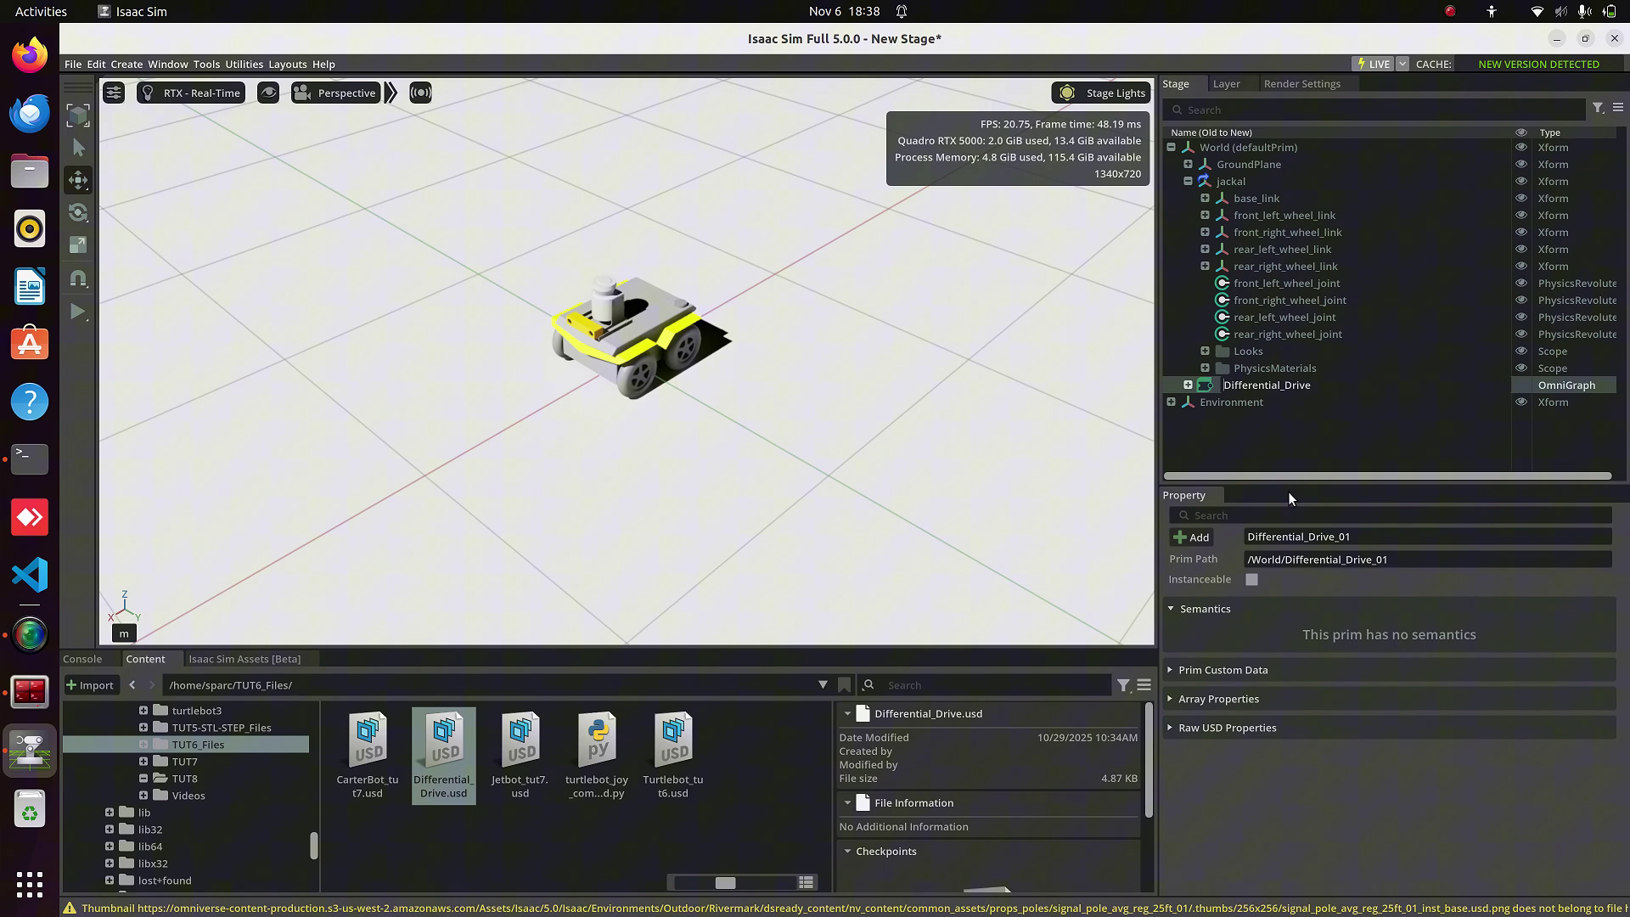
type("Four_Wheel_")
key("Return")
right_click(1266, 385)
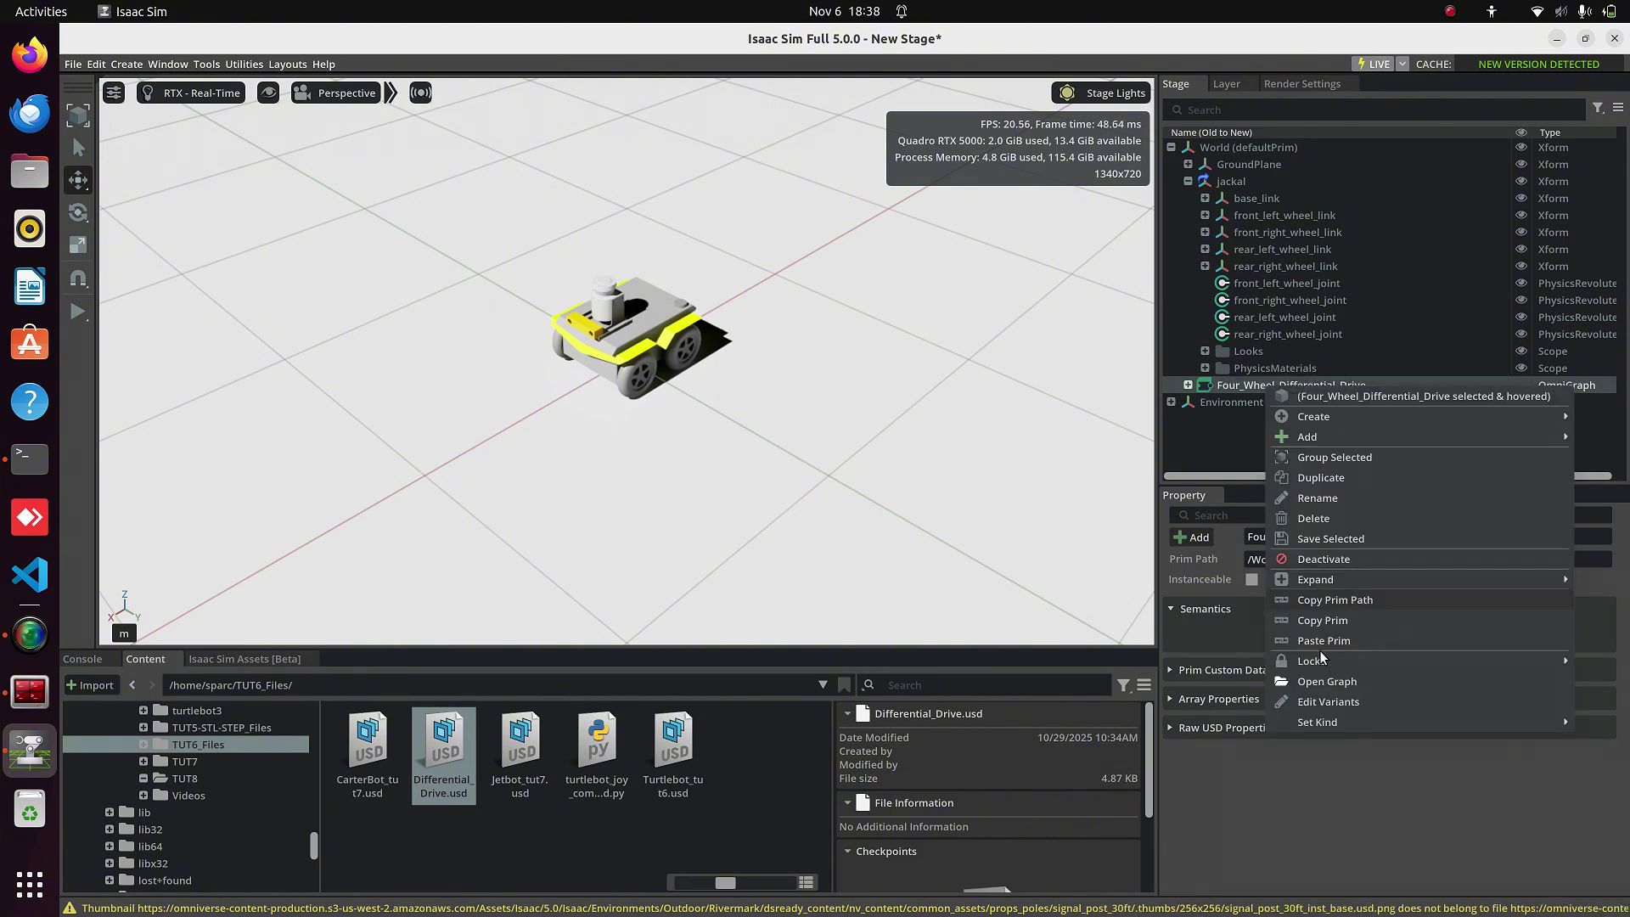
Open Four_Wheel_Differential_Drive in the Action Graph and inspect its Constant Token, Make Array and Articulation Controller nodes.
left_click(1326, 681)
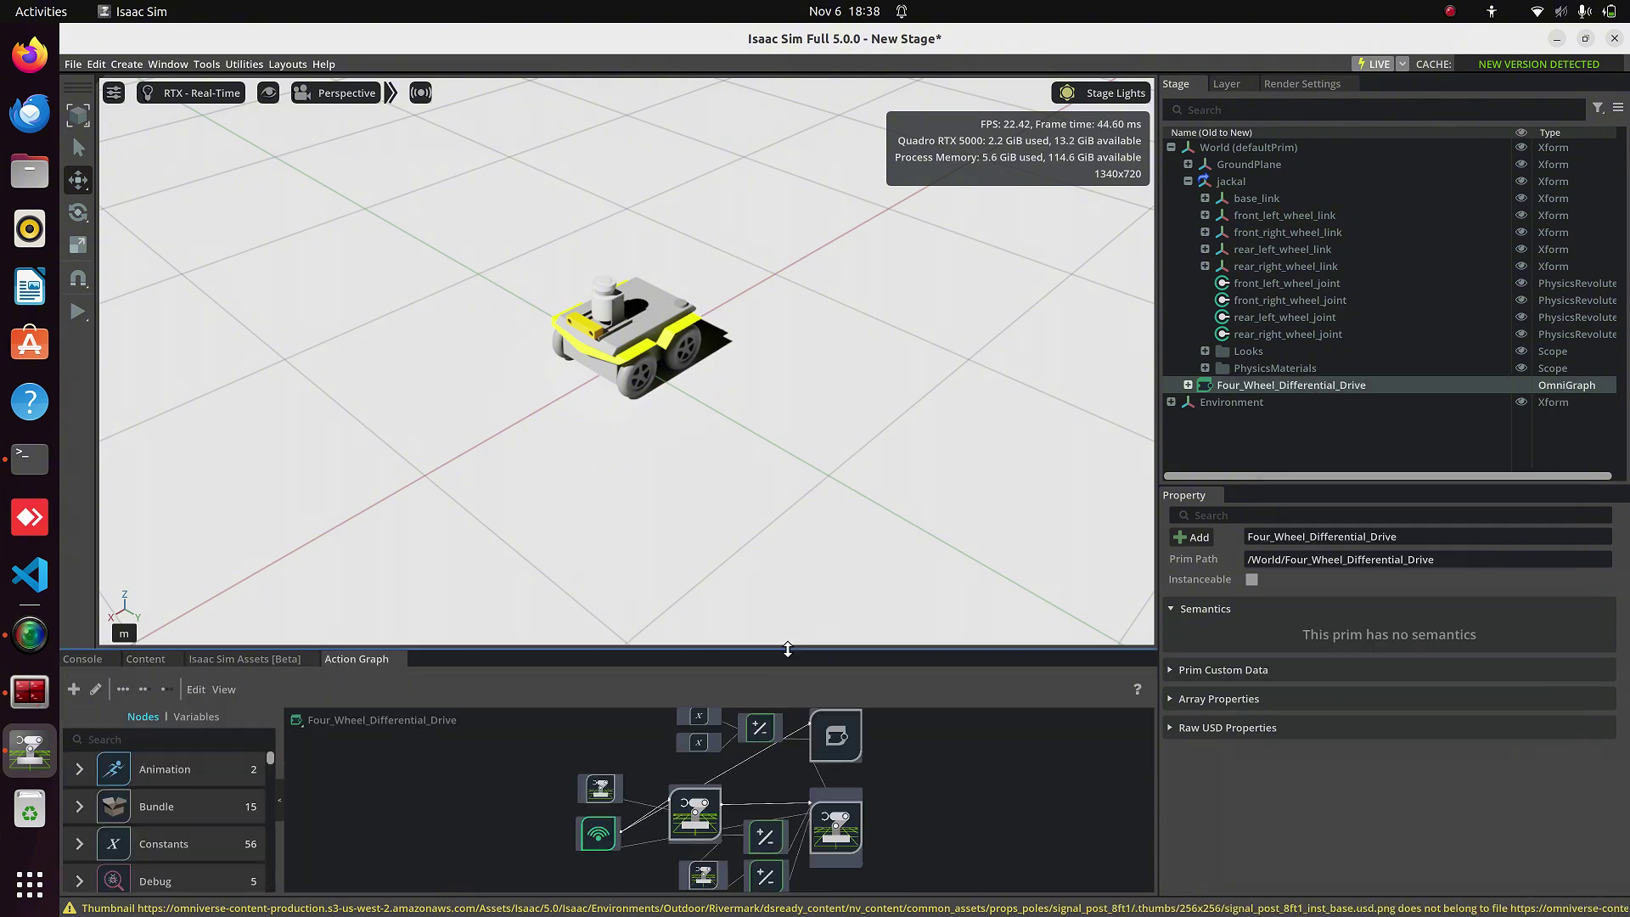
left_click_drag(788, 650, 789, 319)
scroll(650, 696, "up", 5)
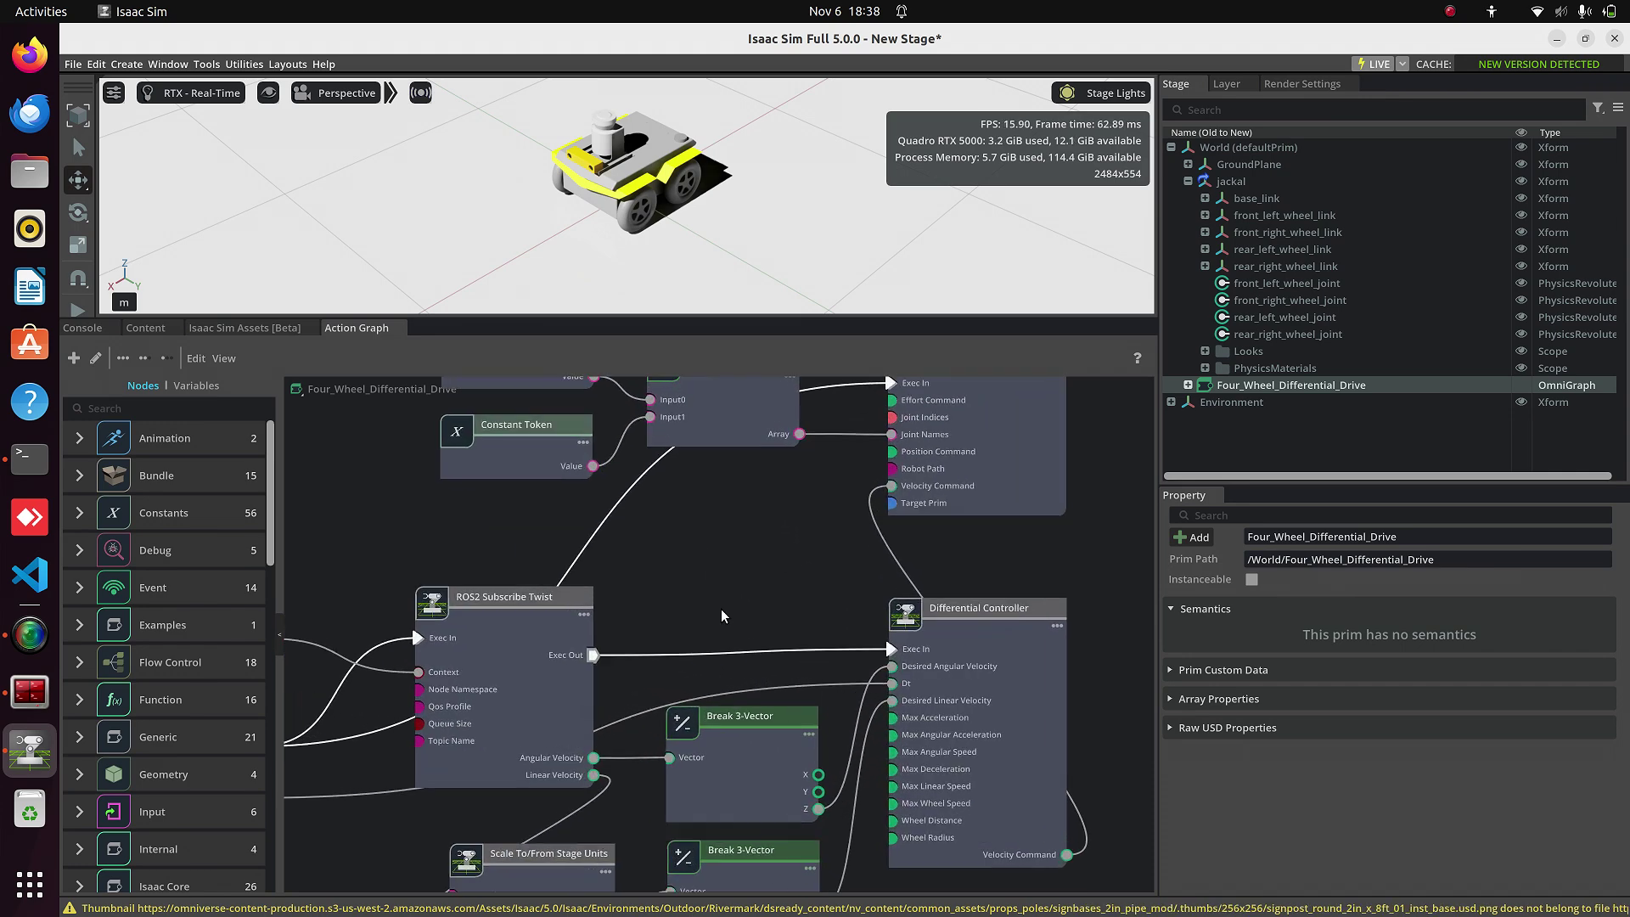
left_click(526, 436)
left_click(535, 509)
left_click(713, 458)
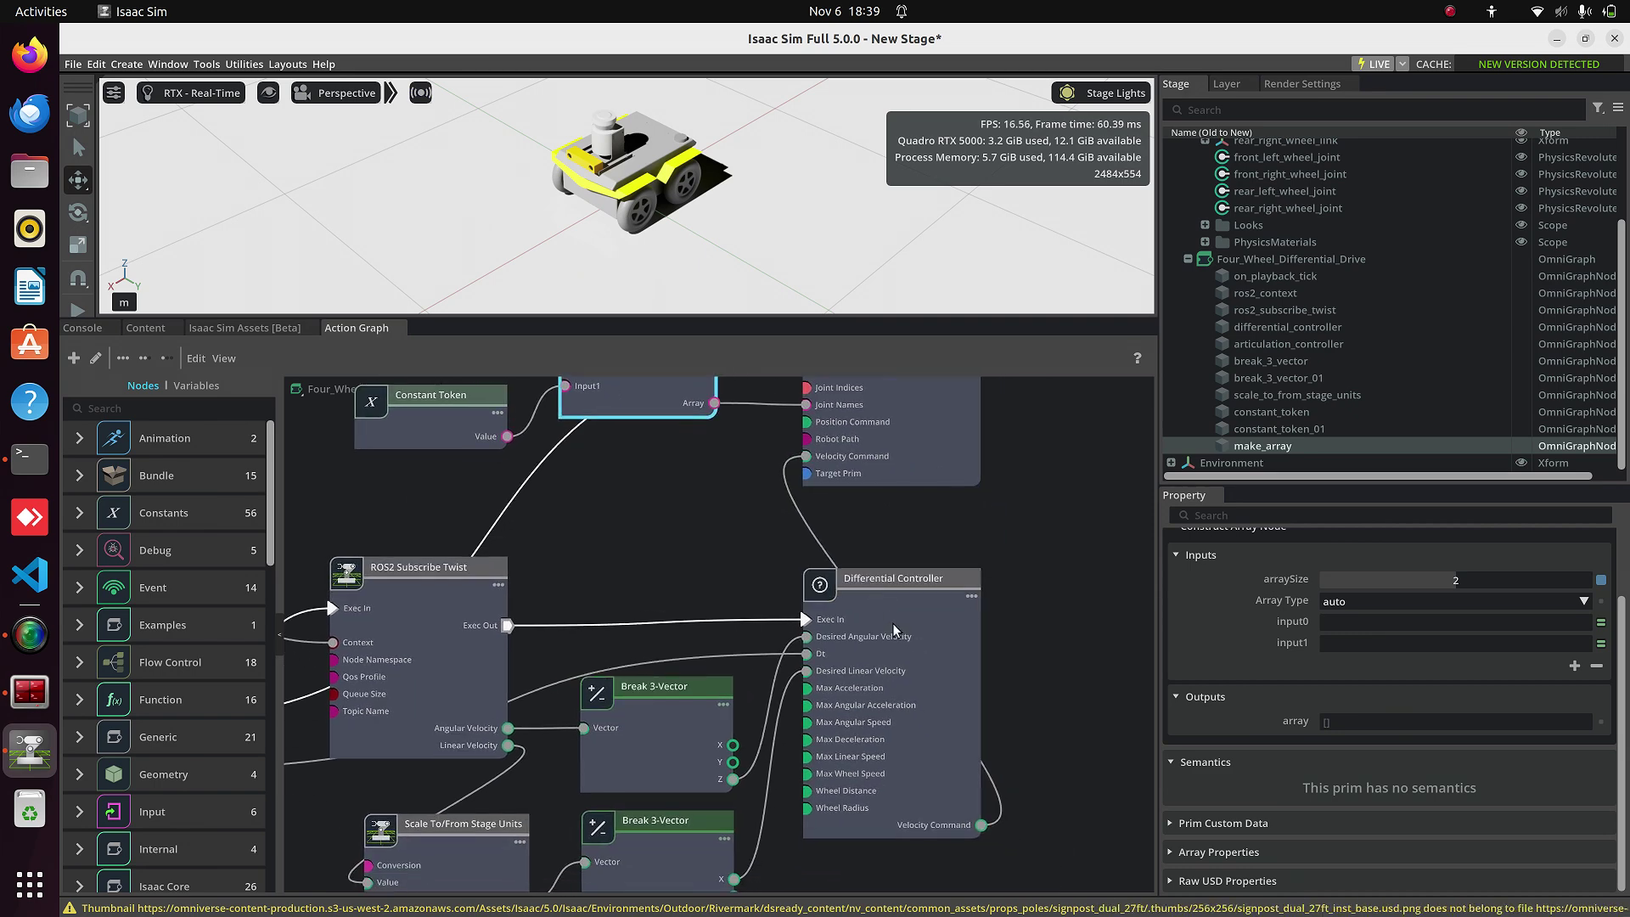
scroll(896, 627, "down", 3)
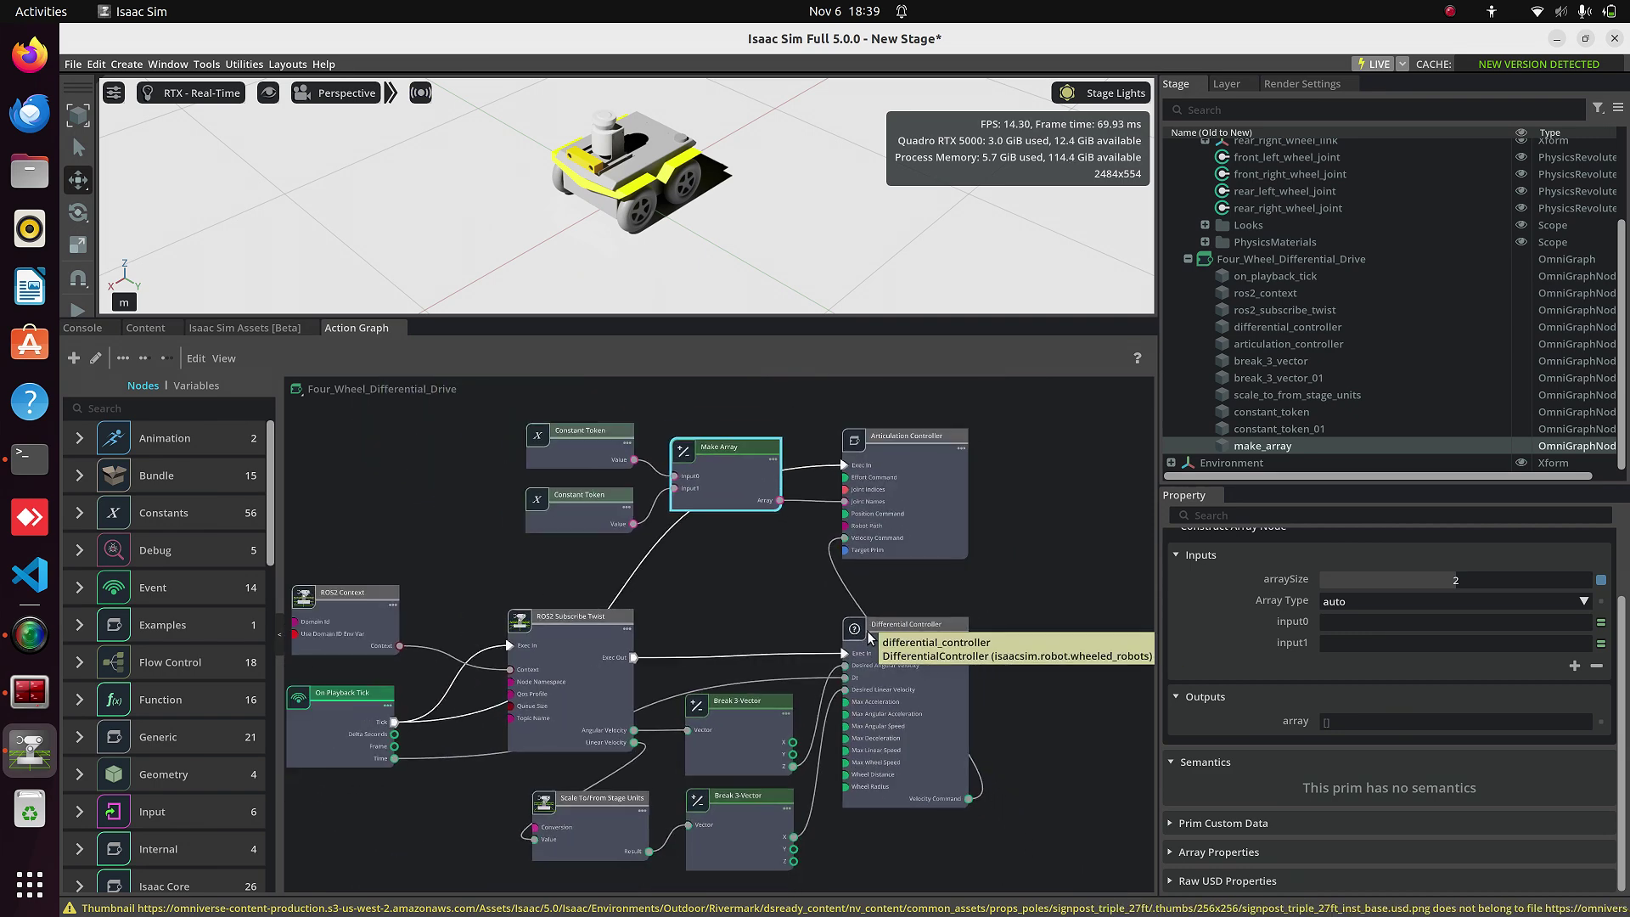
left_click(869, 484)
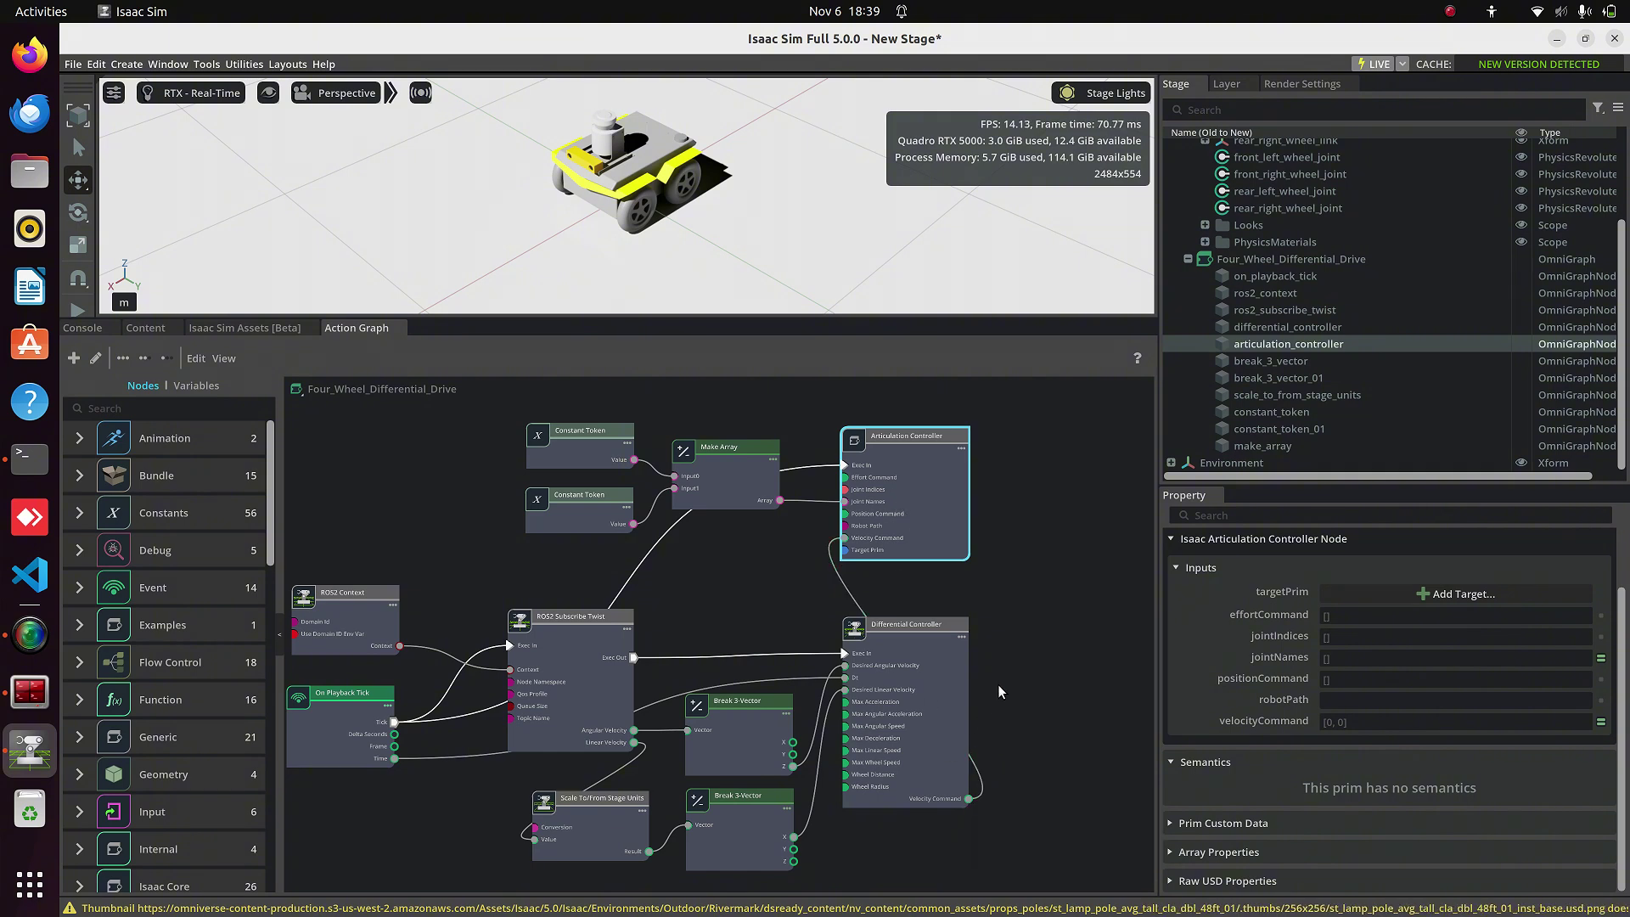
middle_click_drag(939, 670, 798, 708)
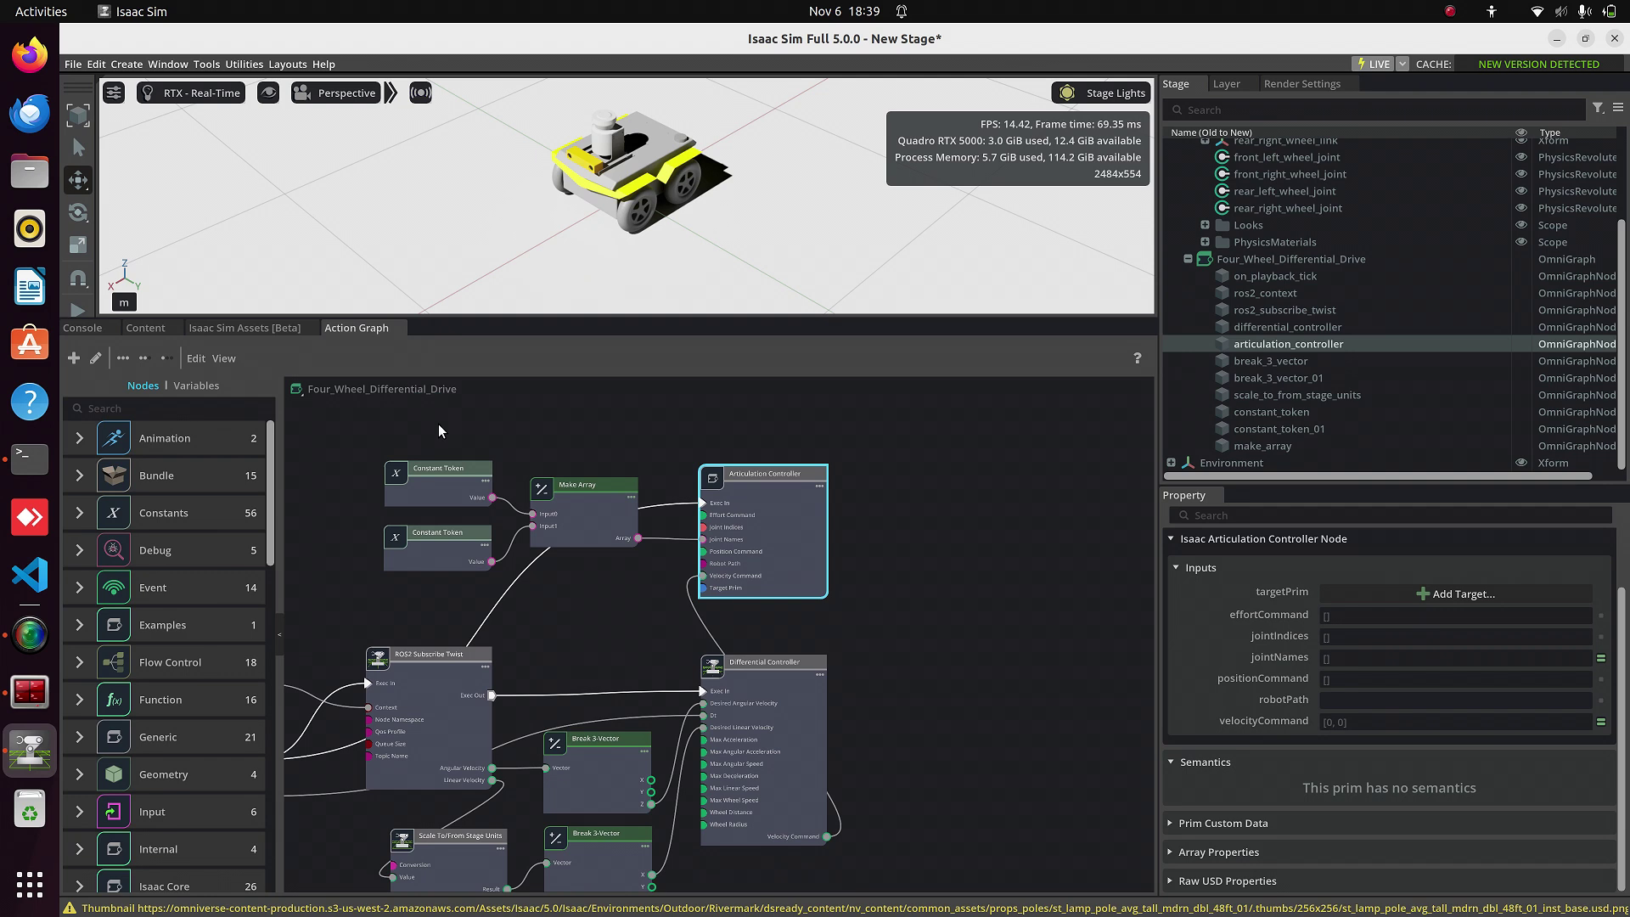
Copy the two Constant Tokens, Make Array and Articulation Controller, and paste them to the right.
left_click_drag(438, 425, 763, 568)
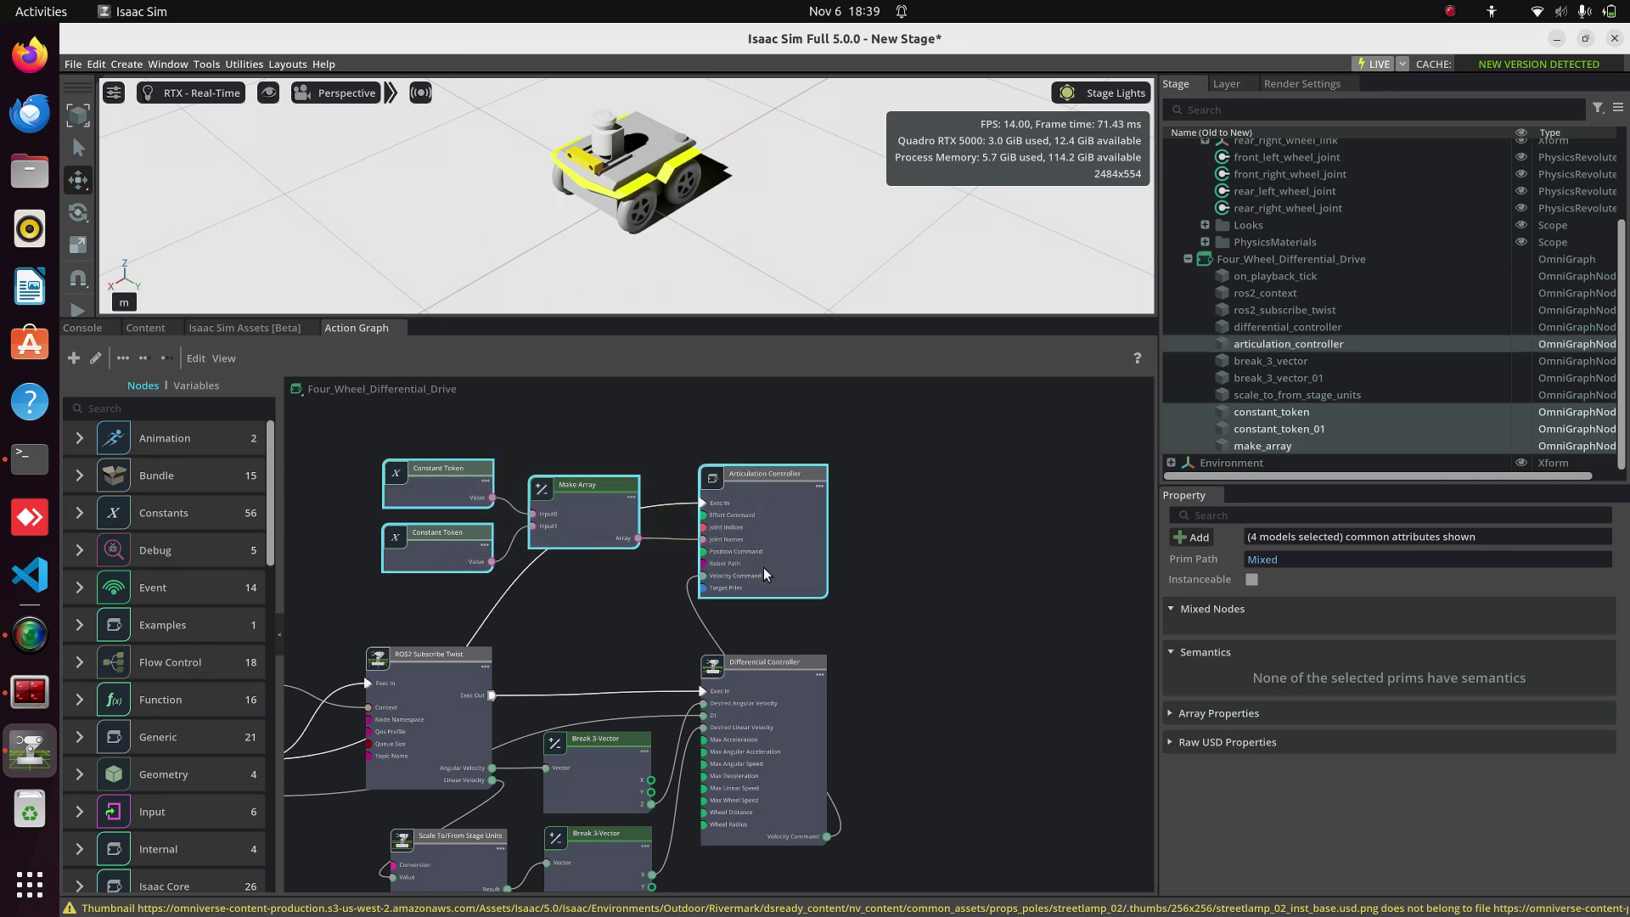
right_click(763, 568)
left_click(782, 750)
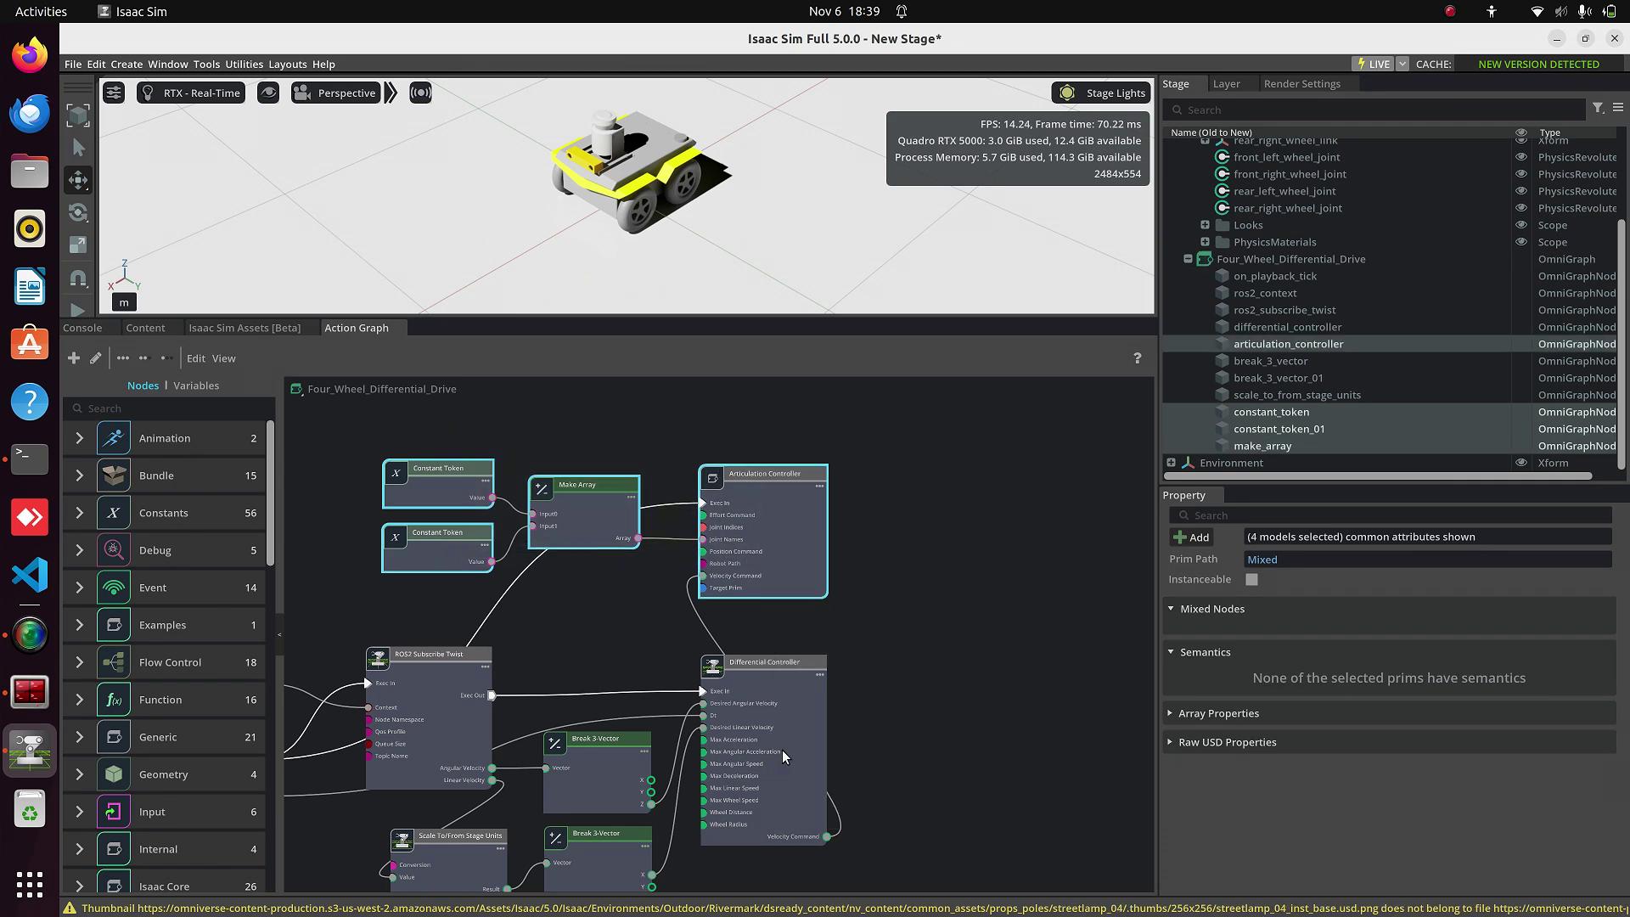
right_click(905, 623)
left_click(934, 827)
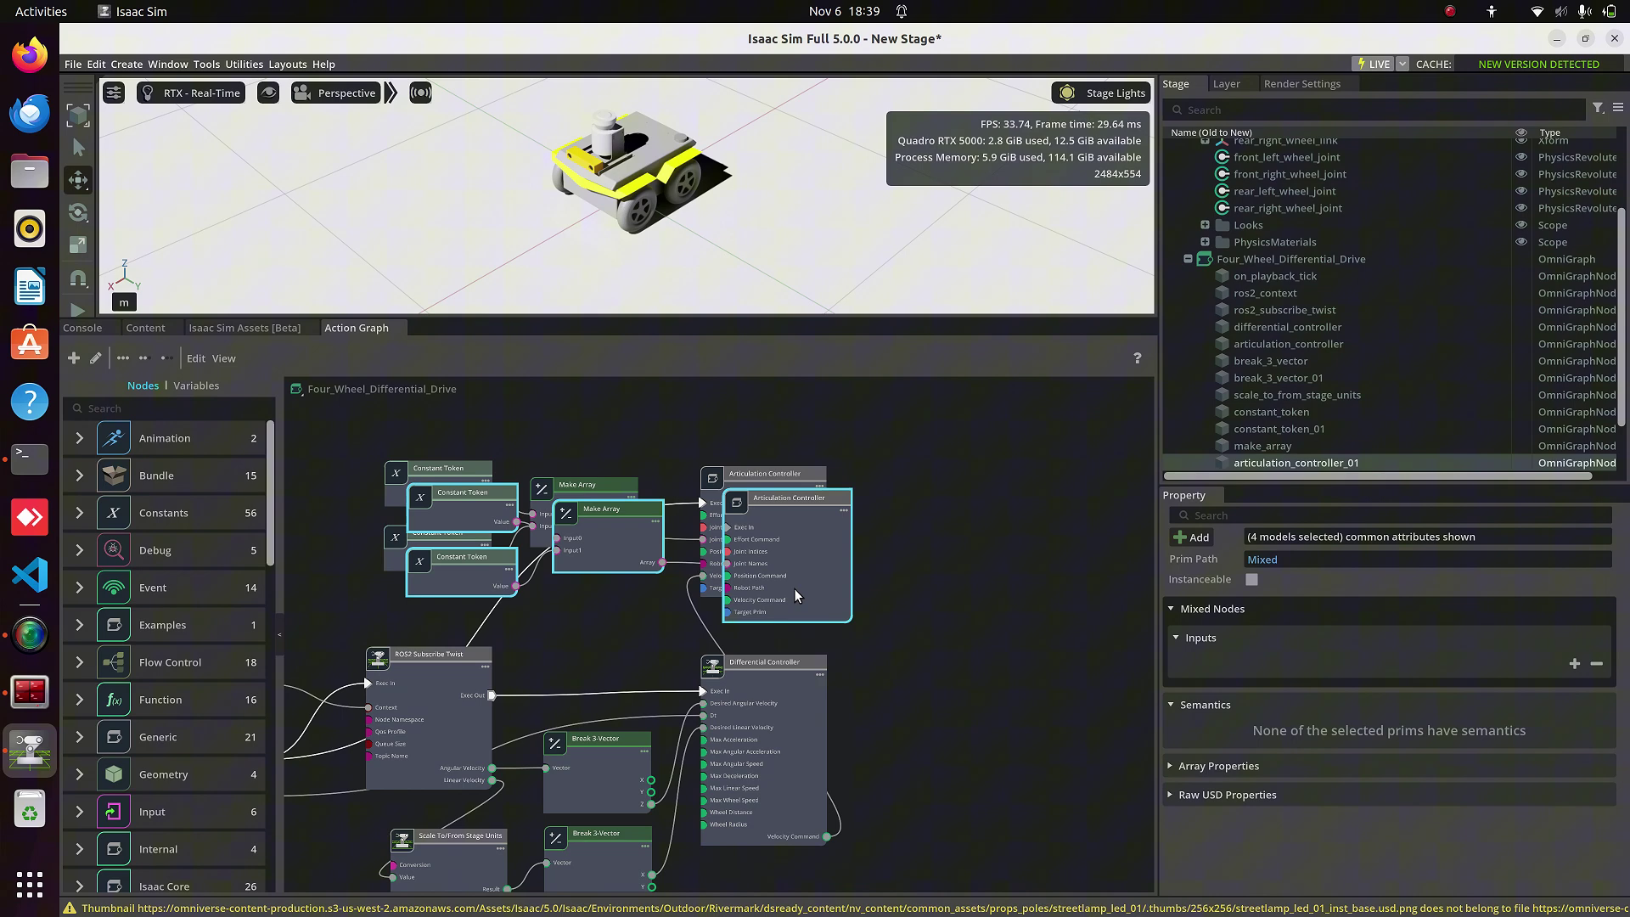
left_click_drag(796, 594, 1242, 588)
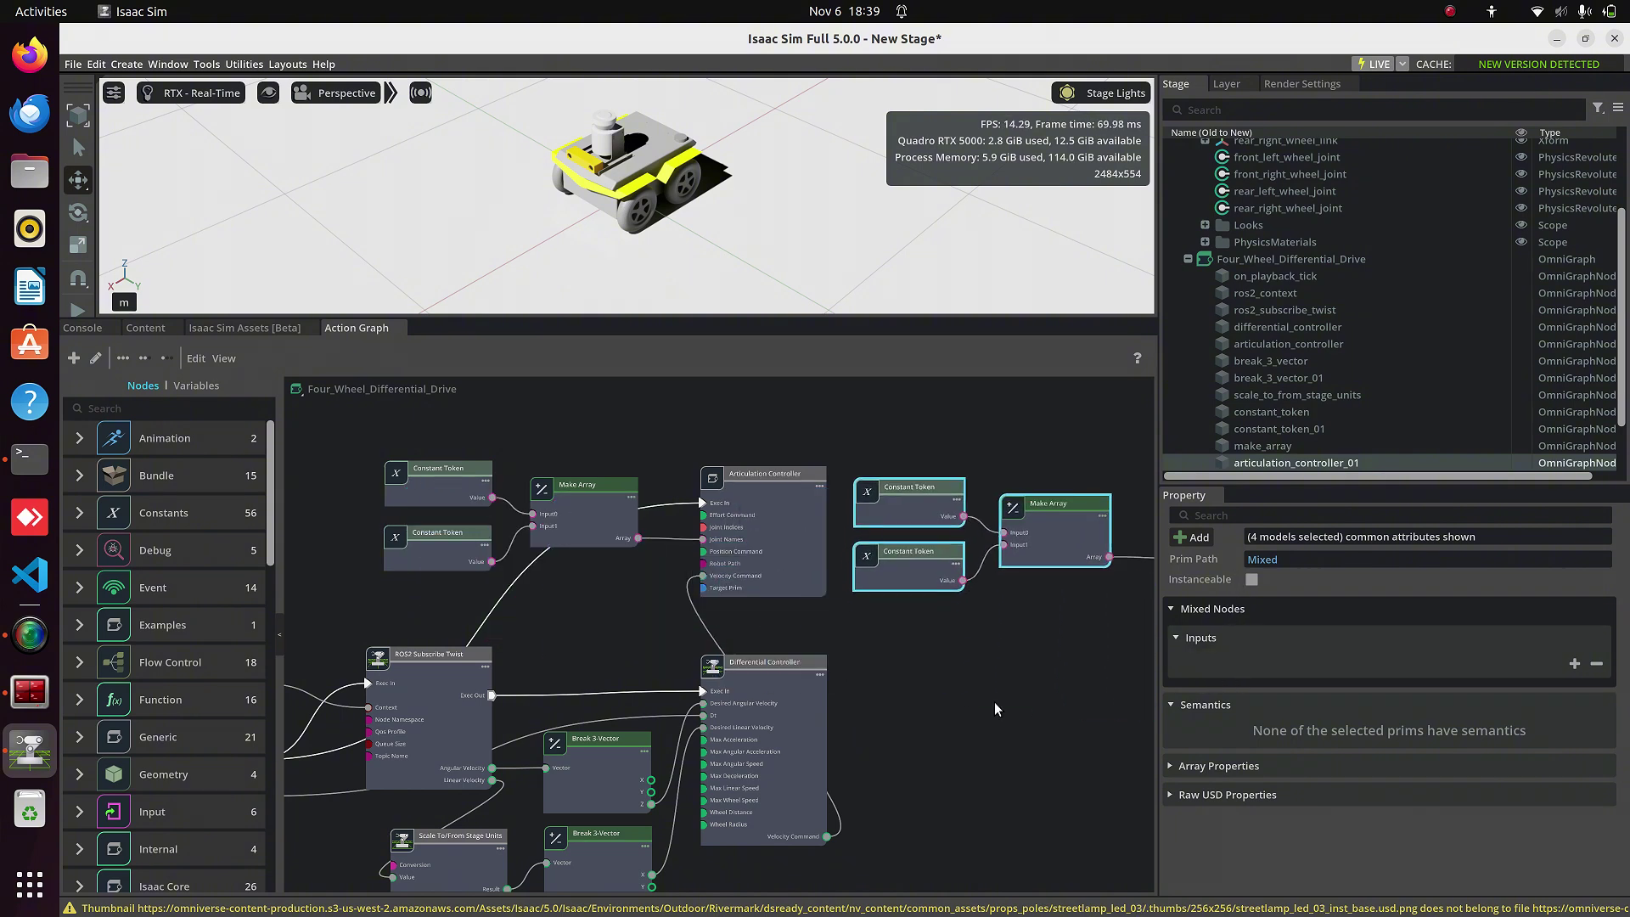
middle_click_drag(981, 702, 834, 690)
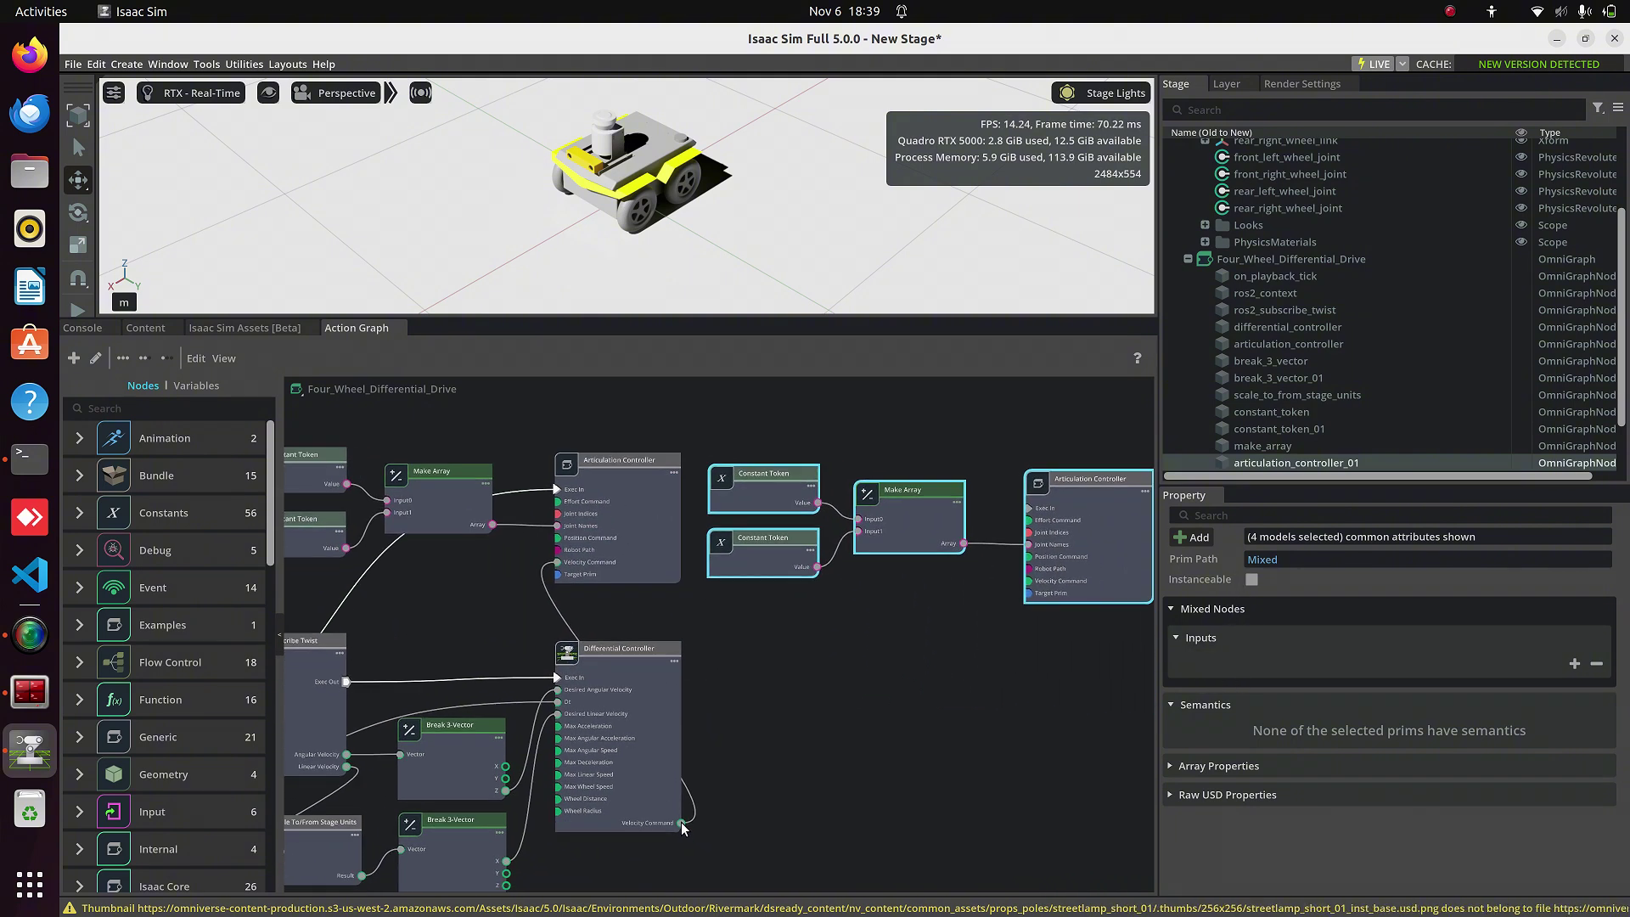
Wire the Differential Controller's Velocity Command into the copied Articulation Controller.
left_click_drag(681, 822, 1025, 652)
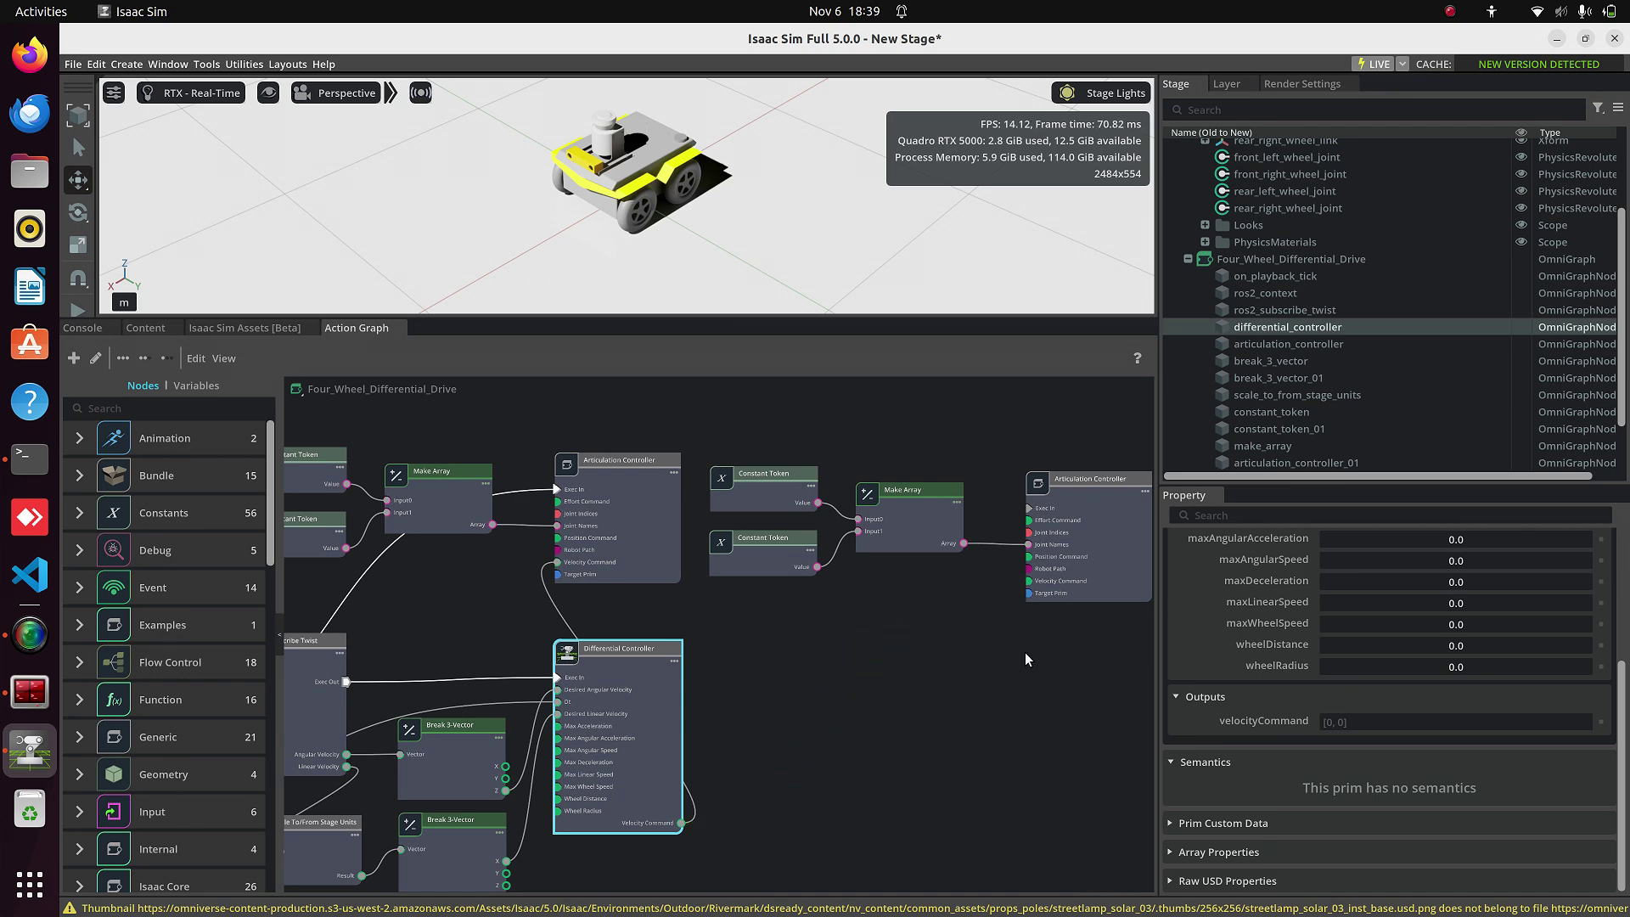
scroll(904, 727, "down", 2)
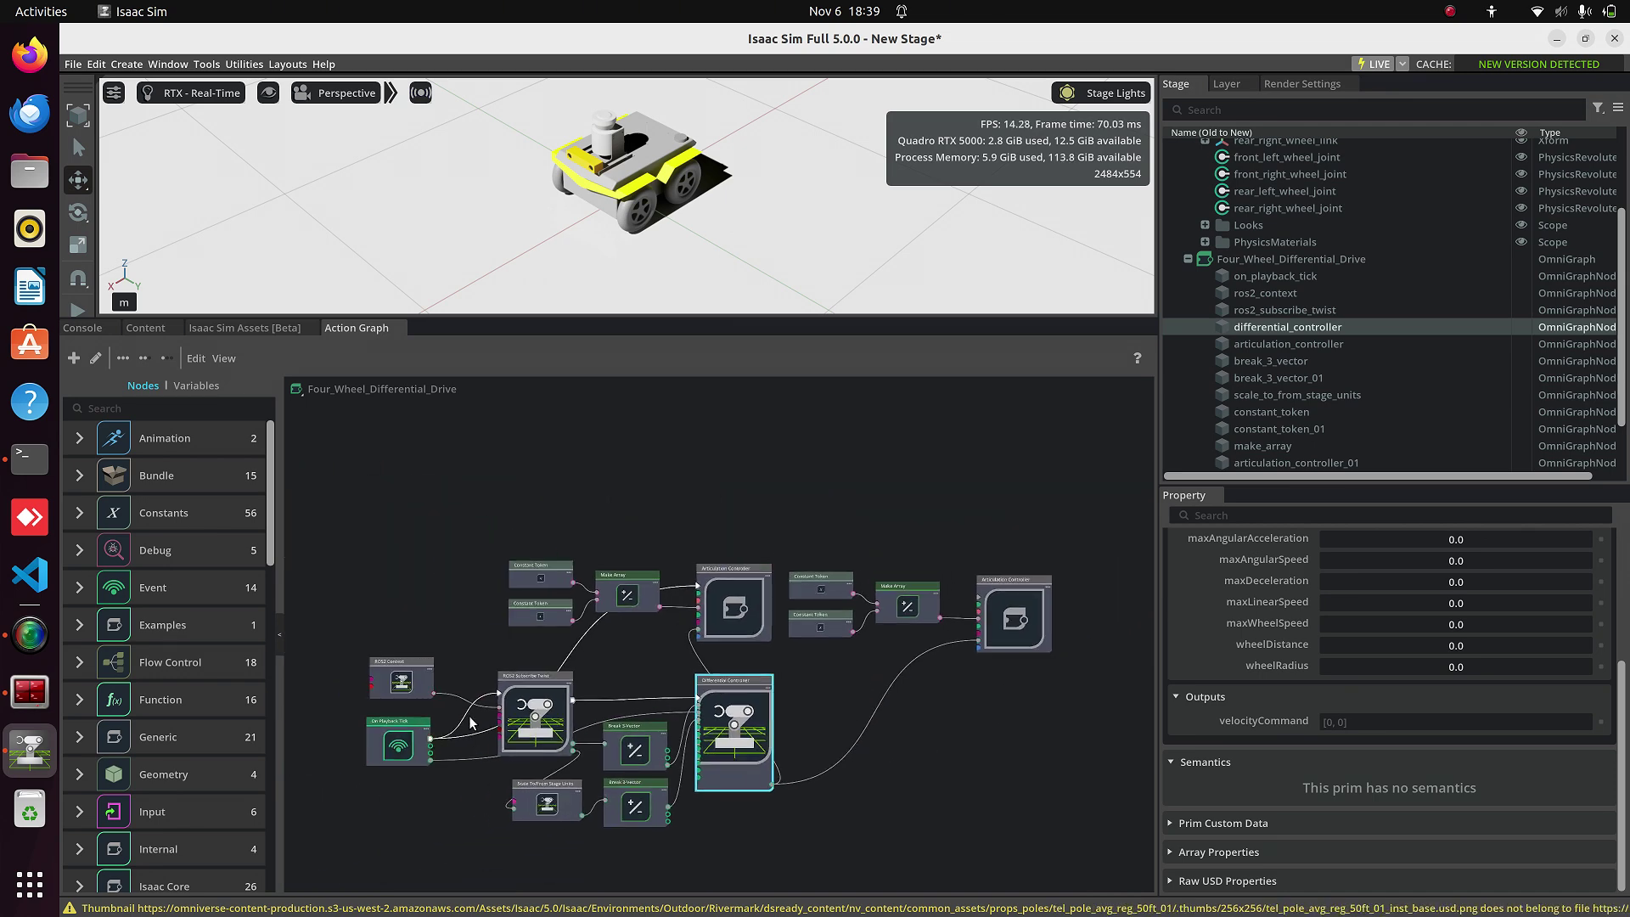
left_click(397, 738)
scroll(991, 610, "up", 1)
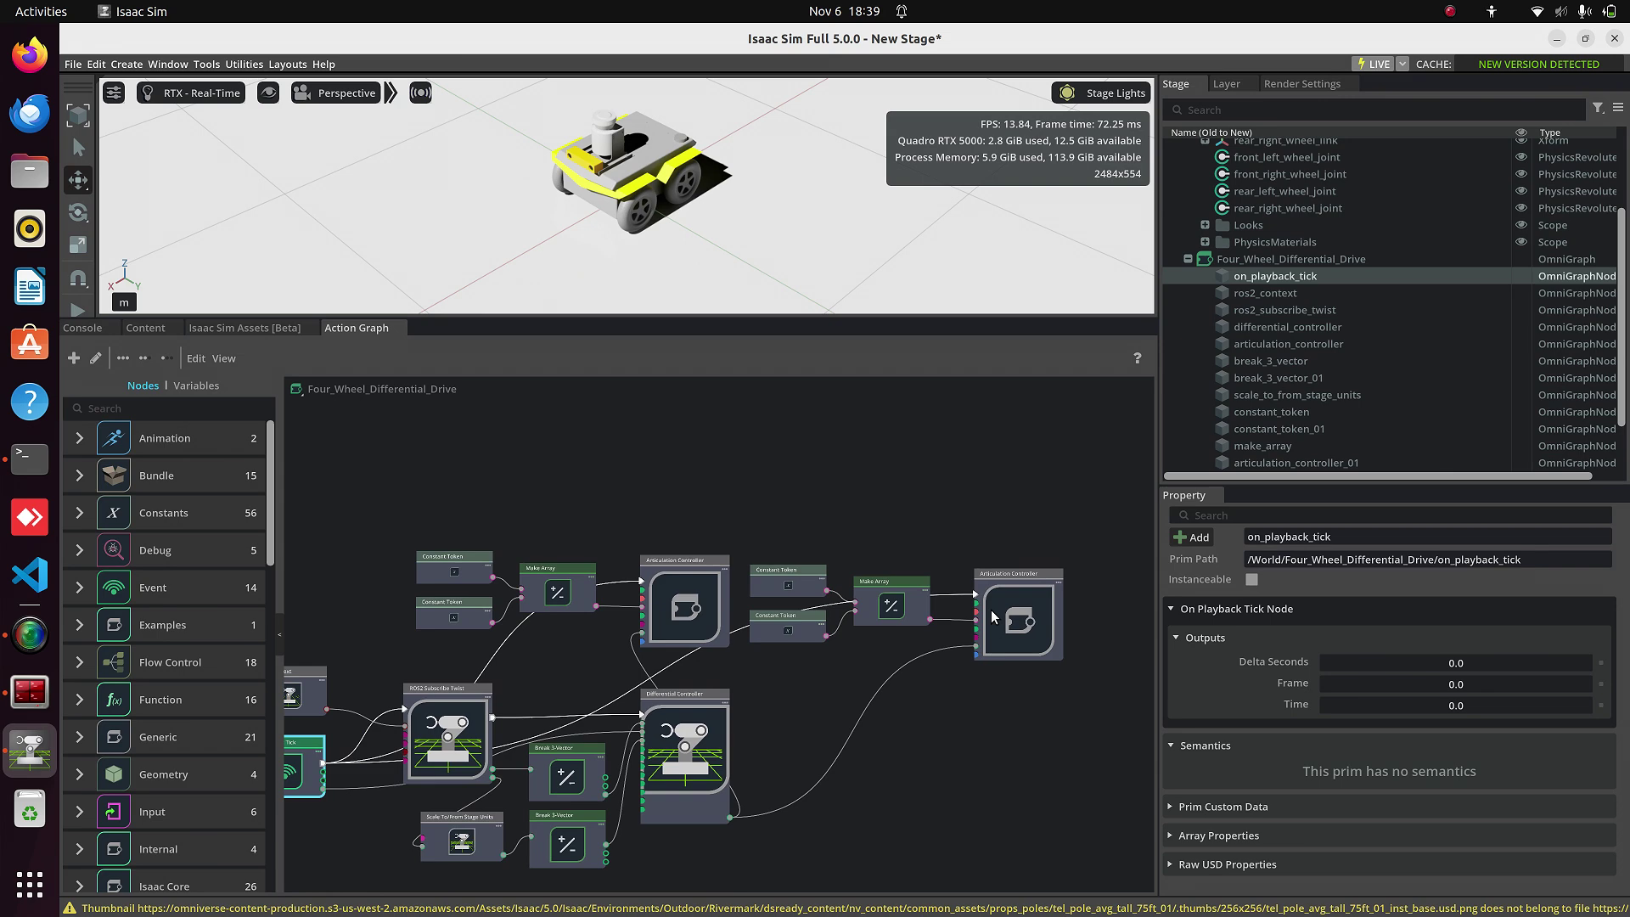
scroll(991, 609, "up", 5)
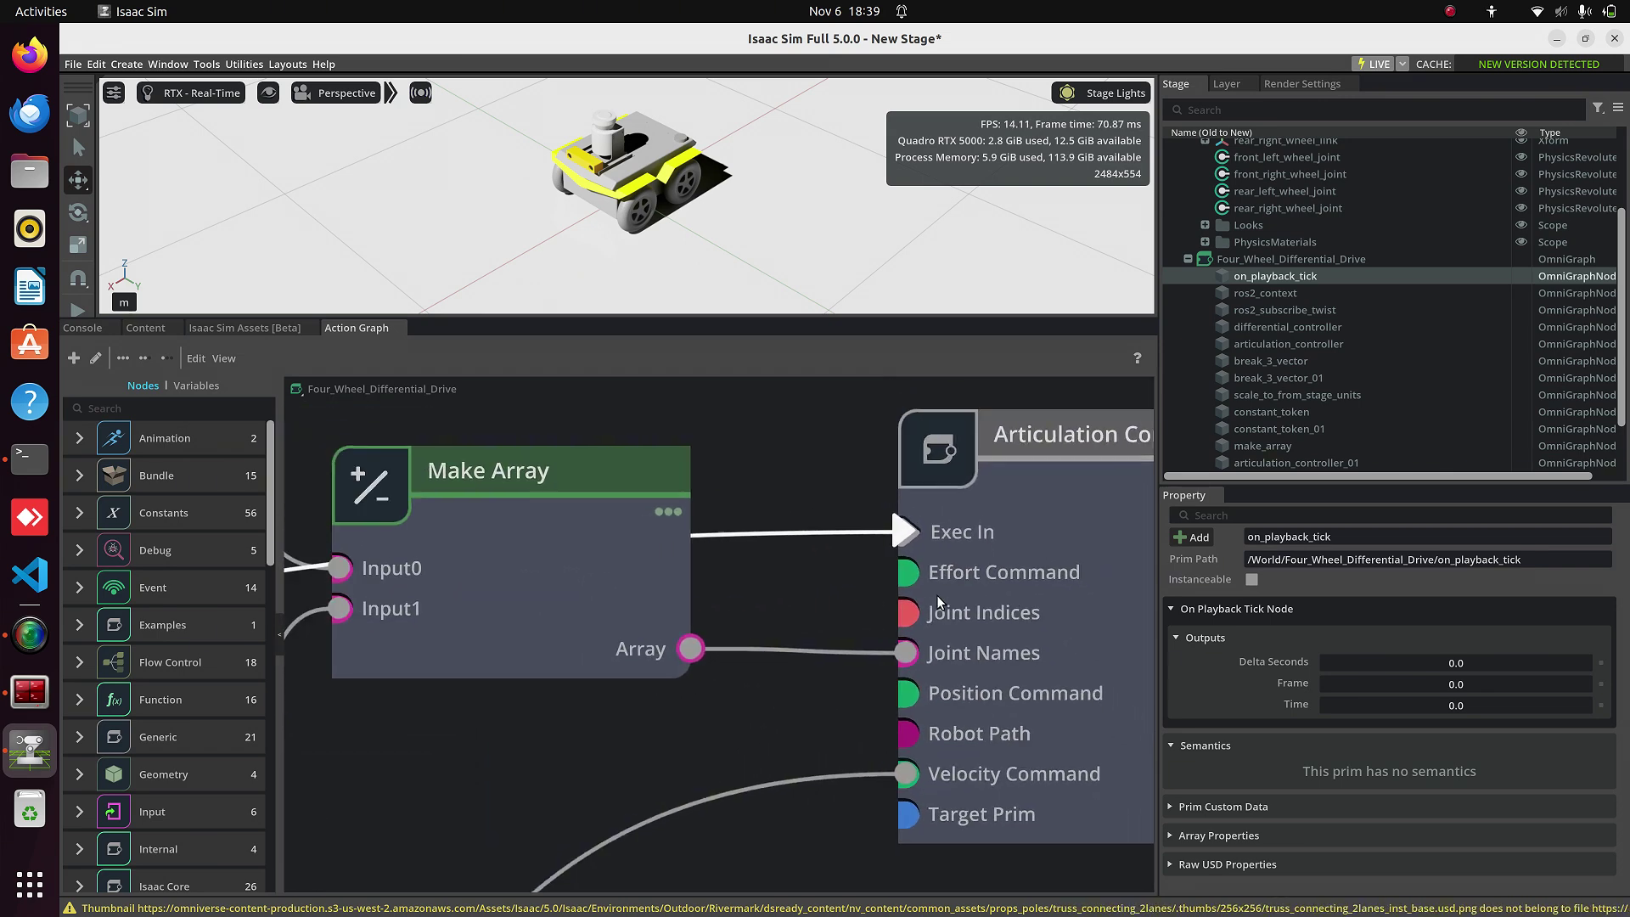
scroll(936, 595, "down", 4)
middle_click_drag(745, 766, 844, 737)
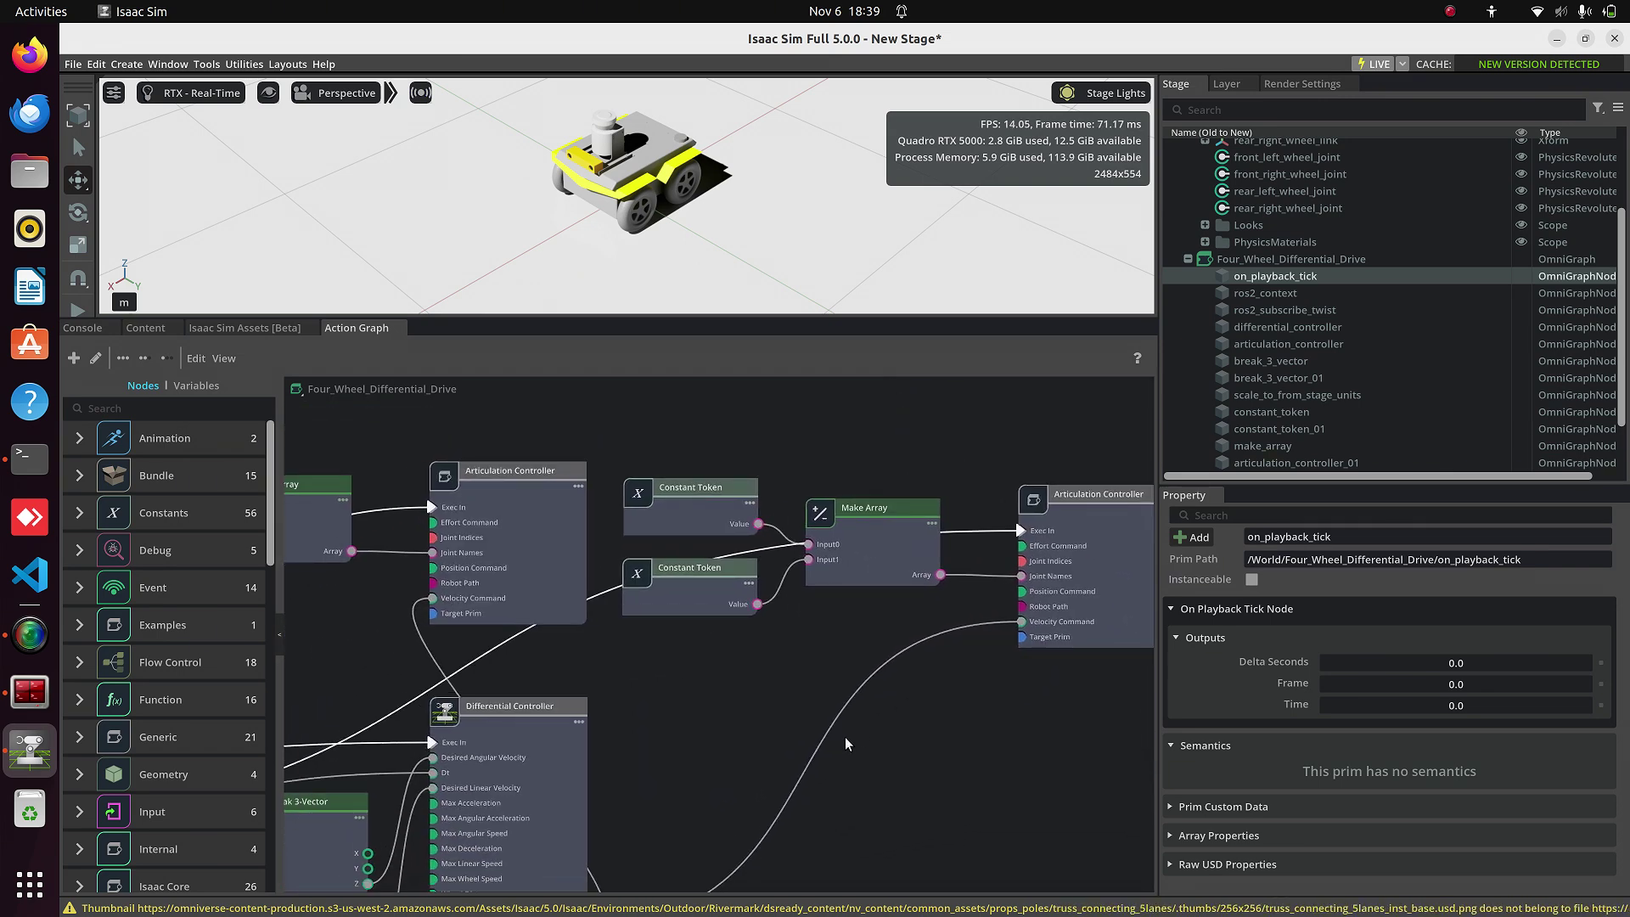
scroll(844, 737, "down", 5)
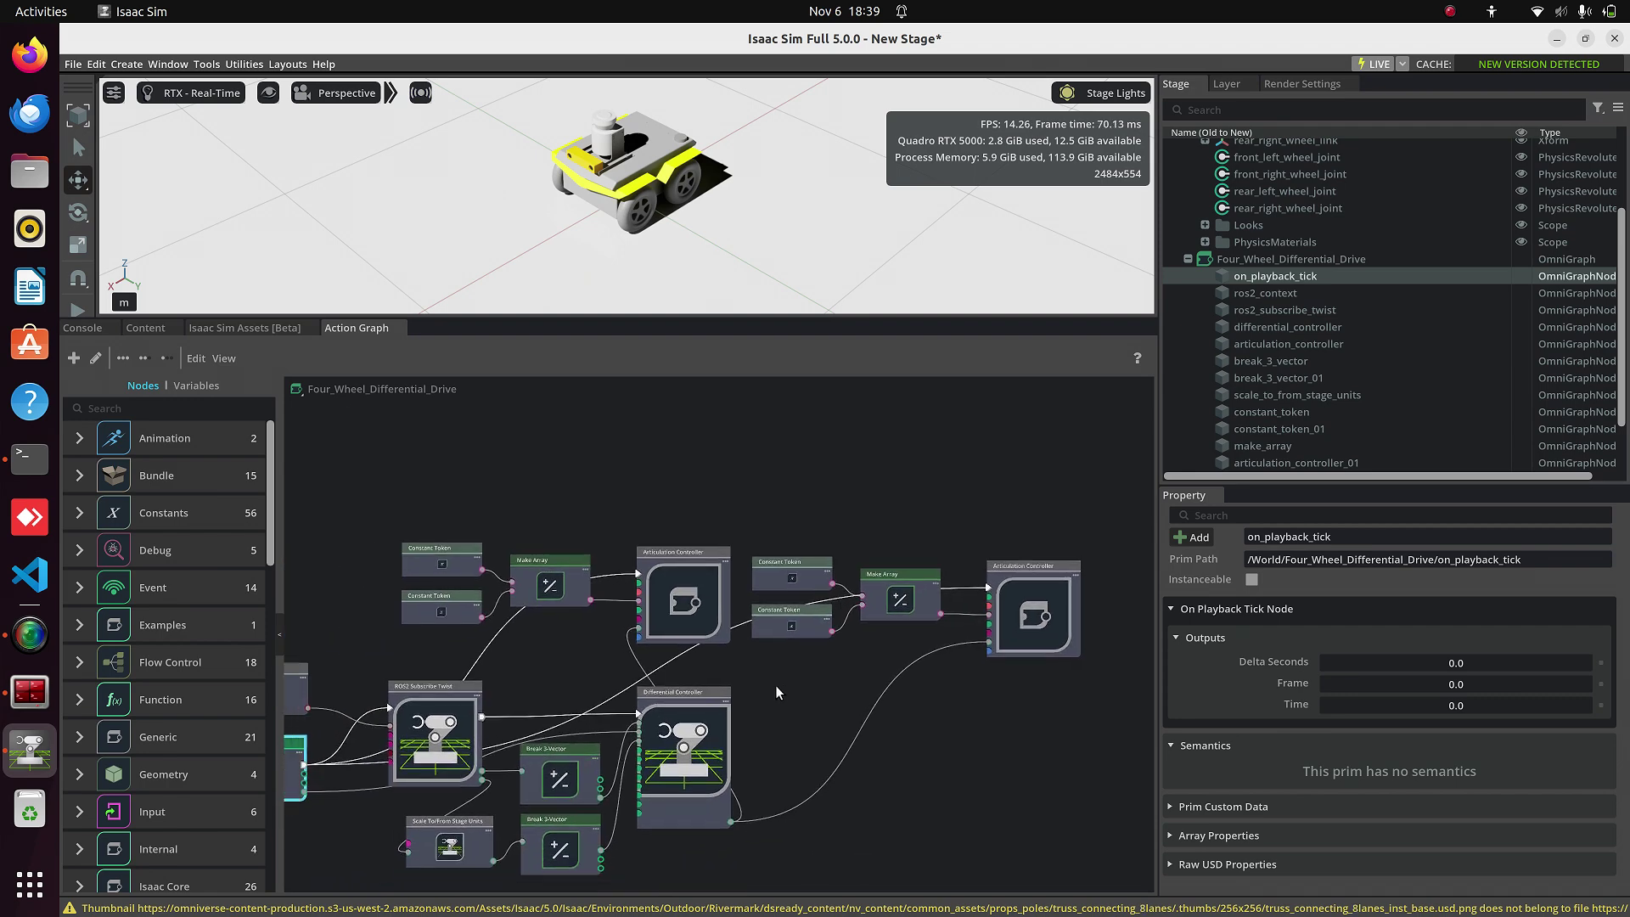
middle_click_drag(776, 692, 768, 666)
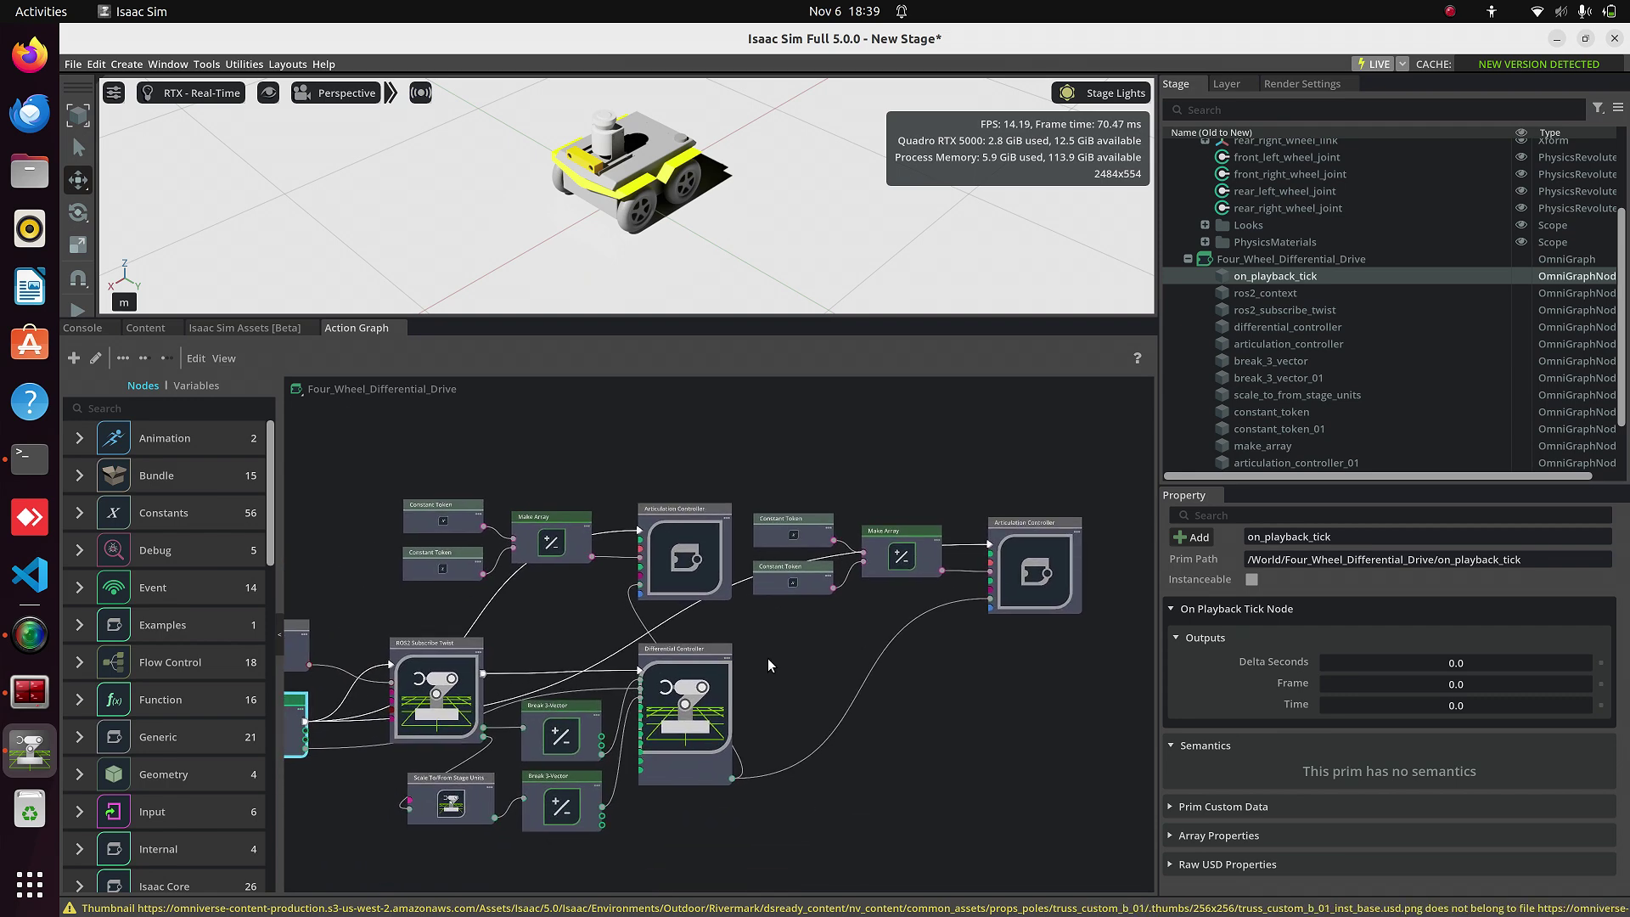
Give the Differential Controller wheelRadius 0.098, wheelDistance 0.3755 and maxWheelSpeed 100.
left_click(690, 762)
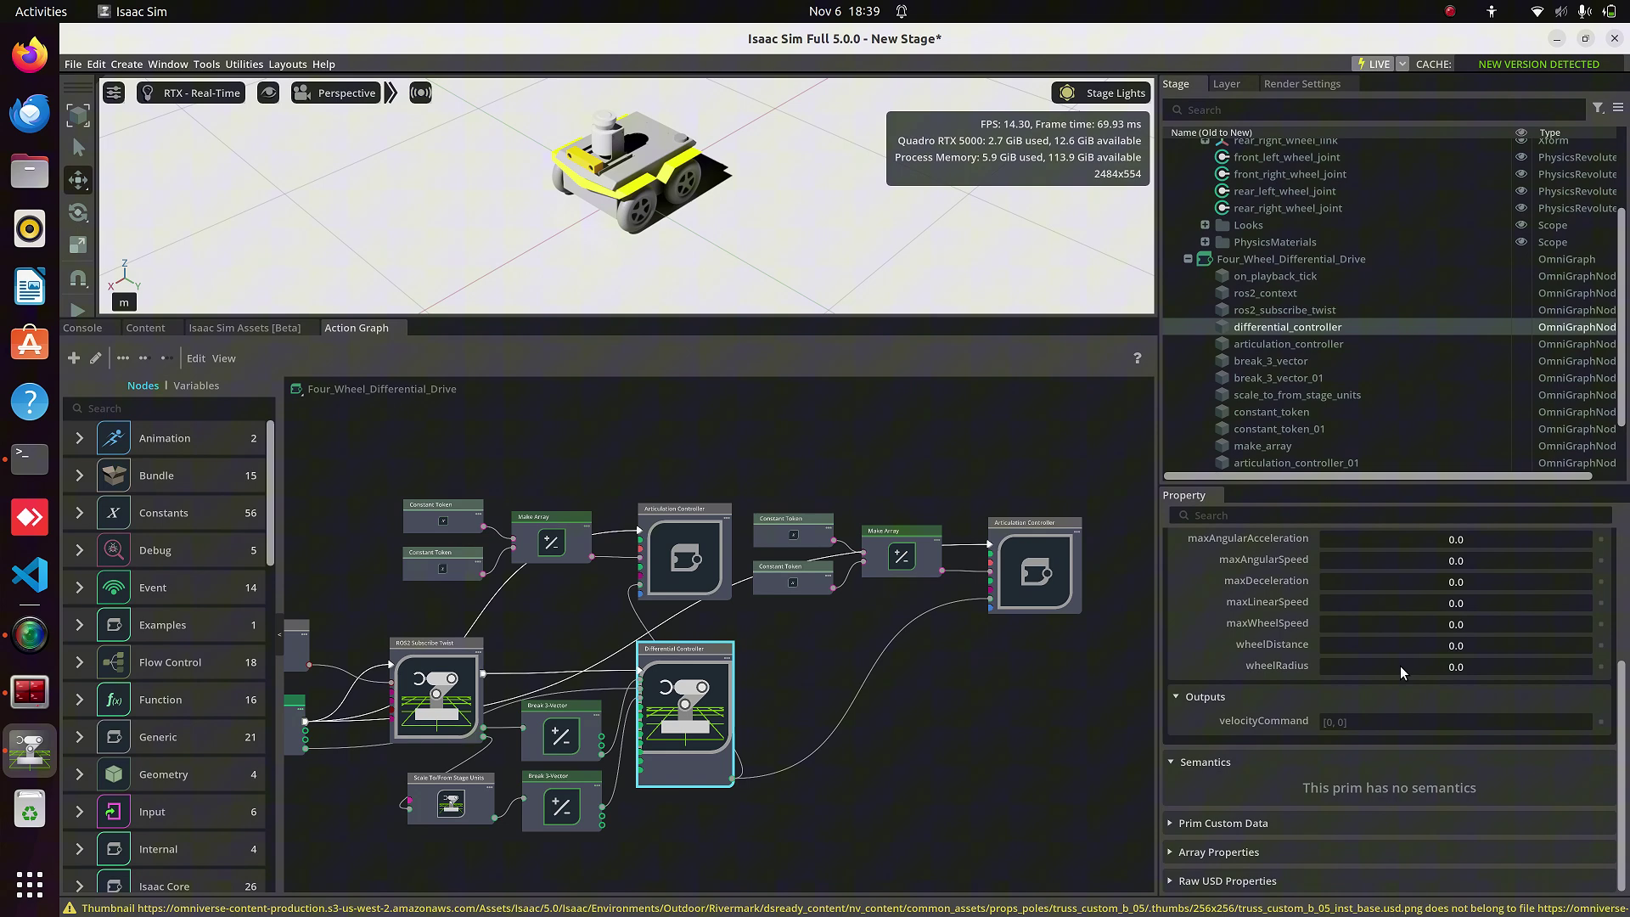
double_click(1465, 668)
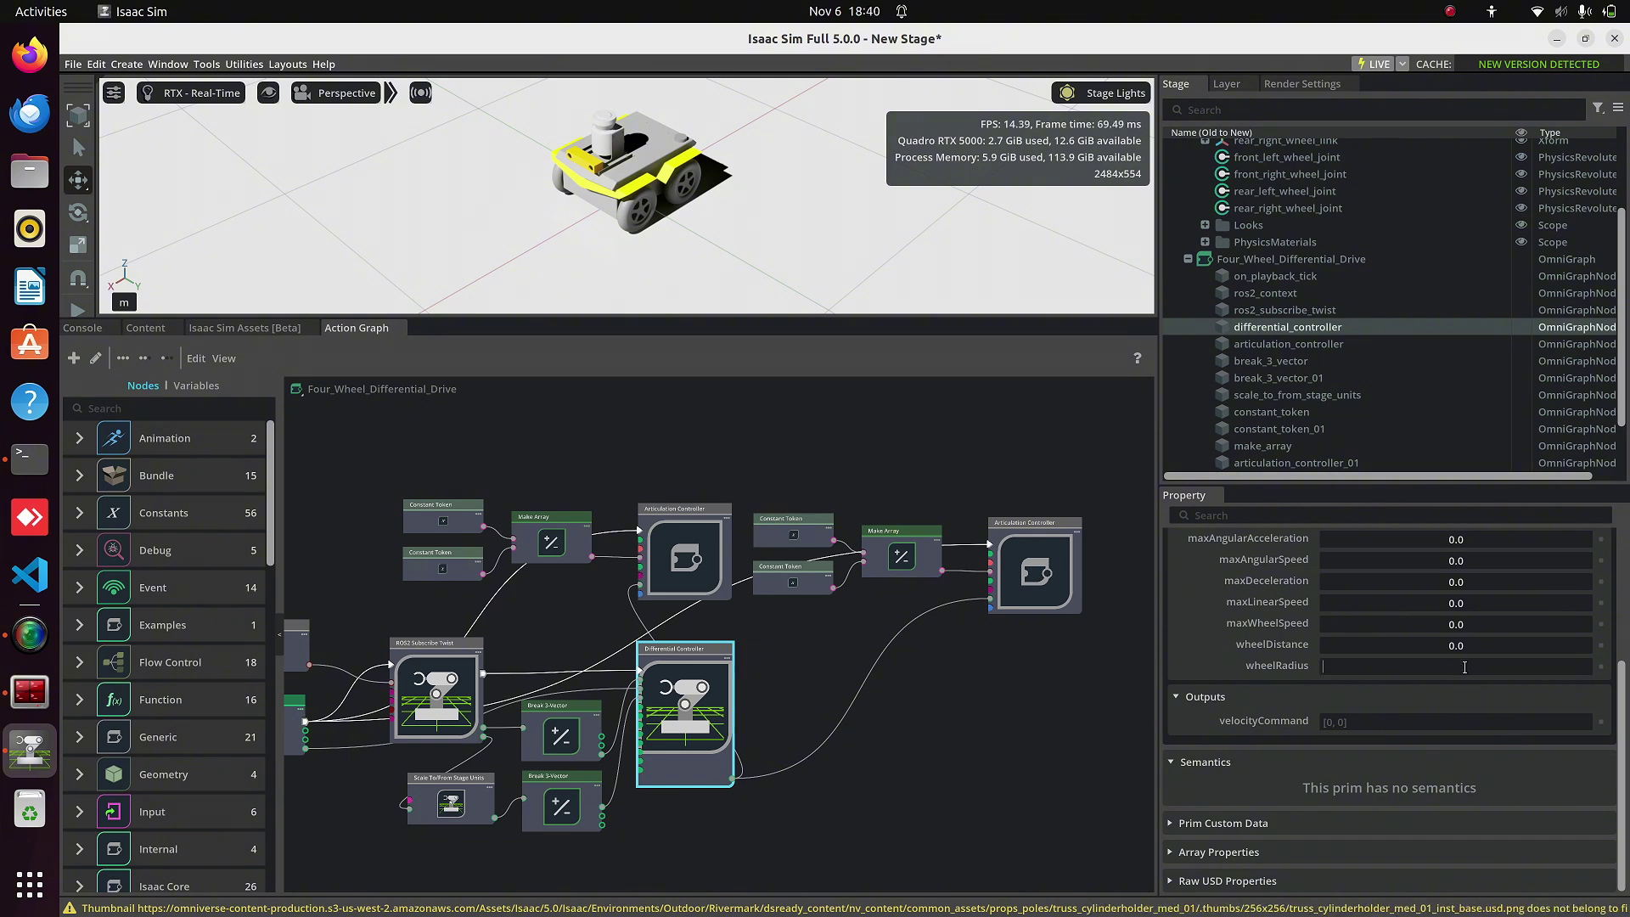
type("0.098")
key("Return")
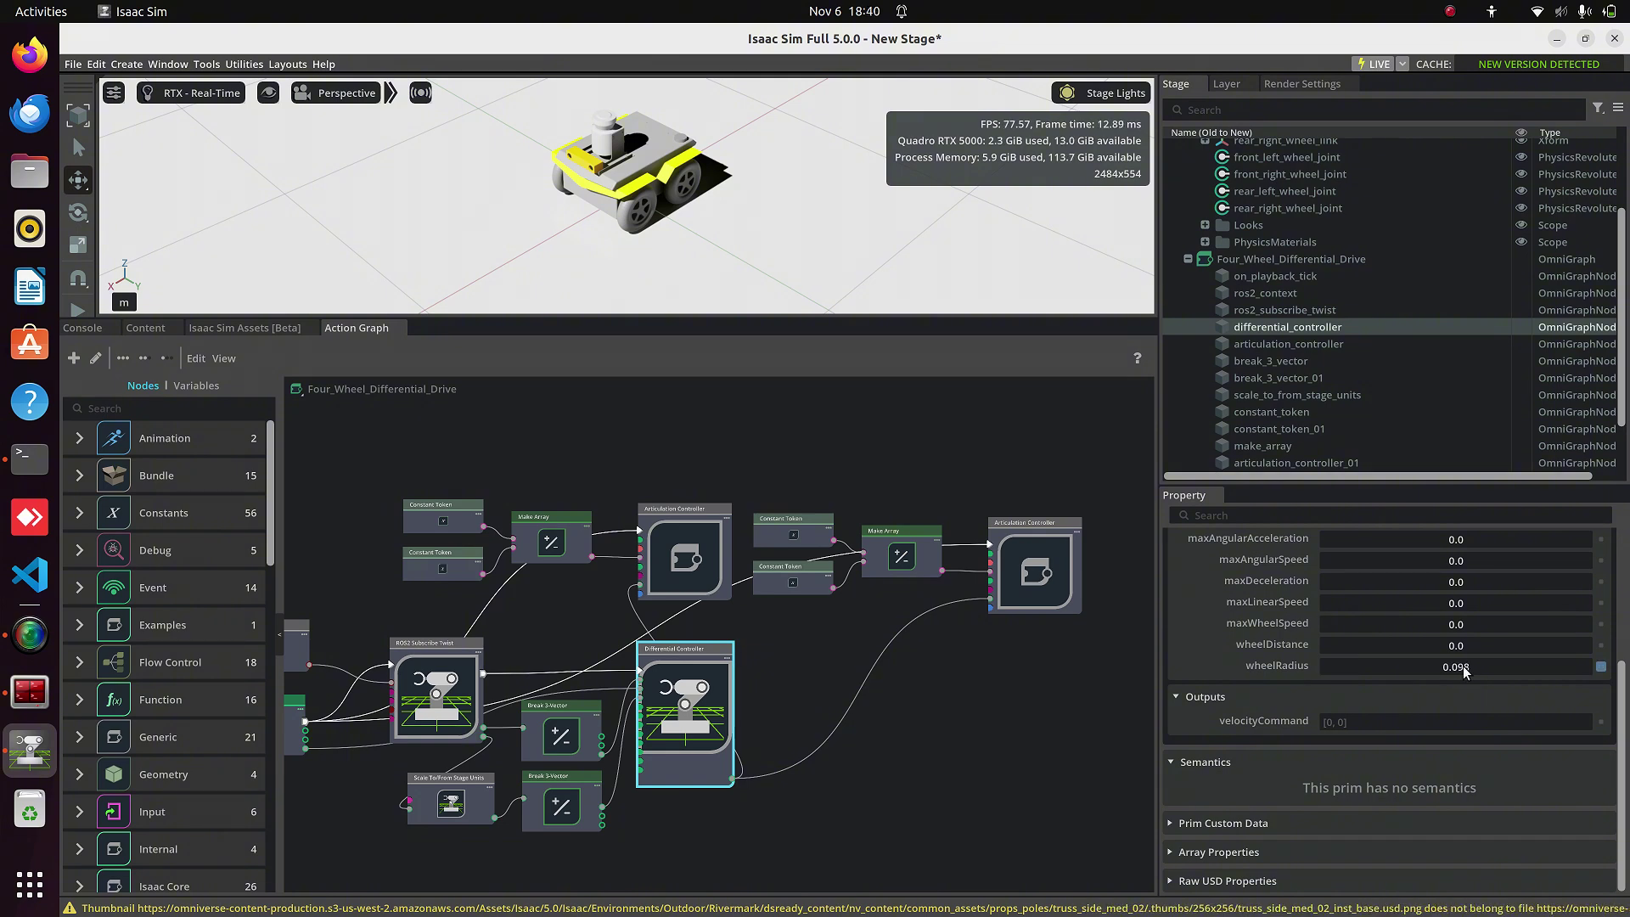
double_click(1462, 647)
type("0.3755")
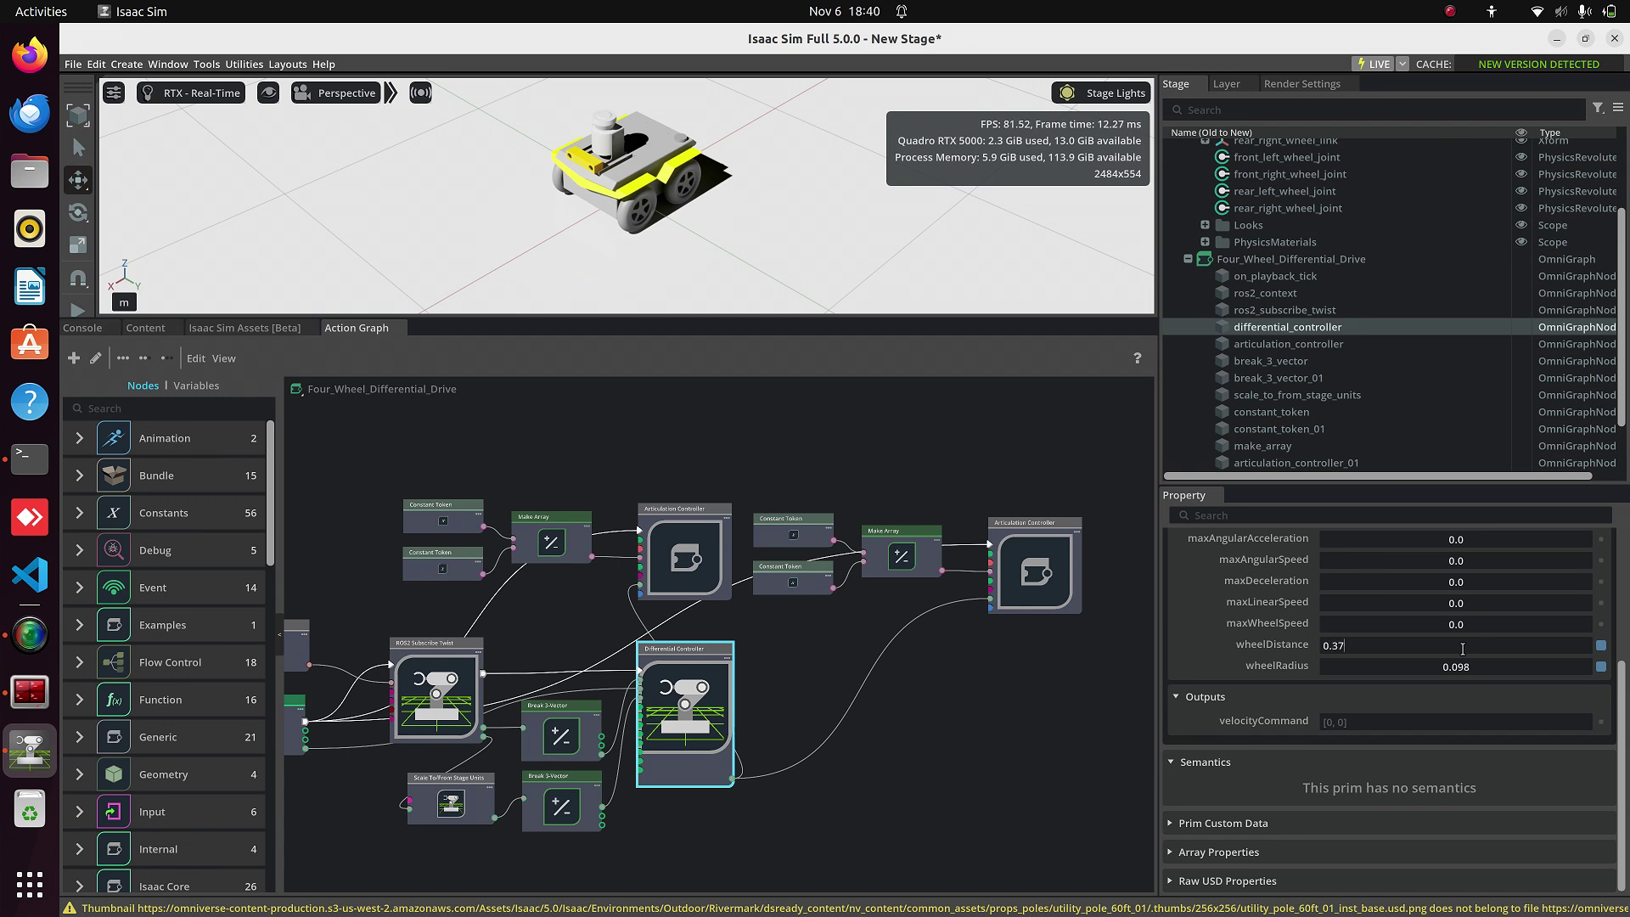
key("Return")
double_click(1461, 626)
type("100")
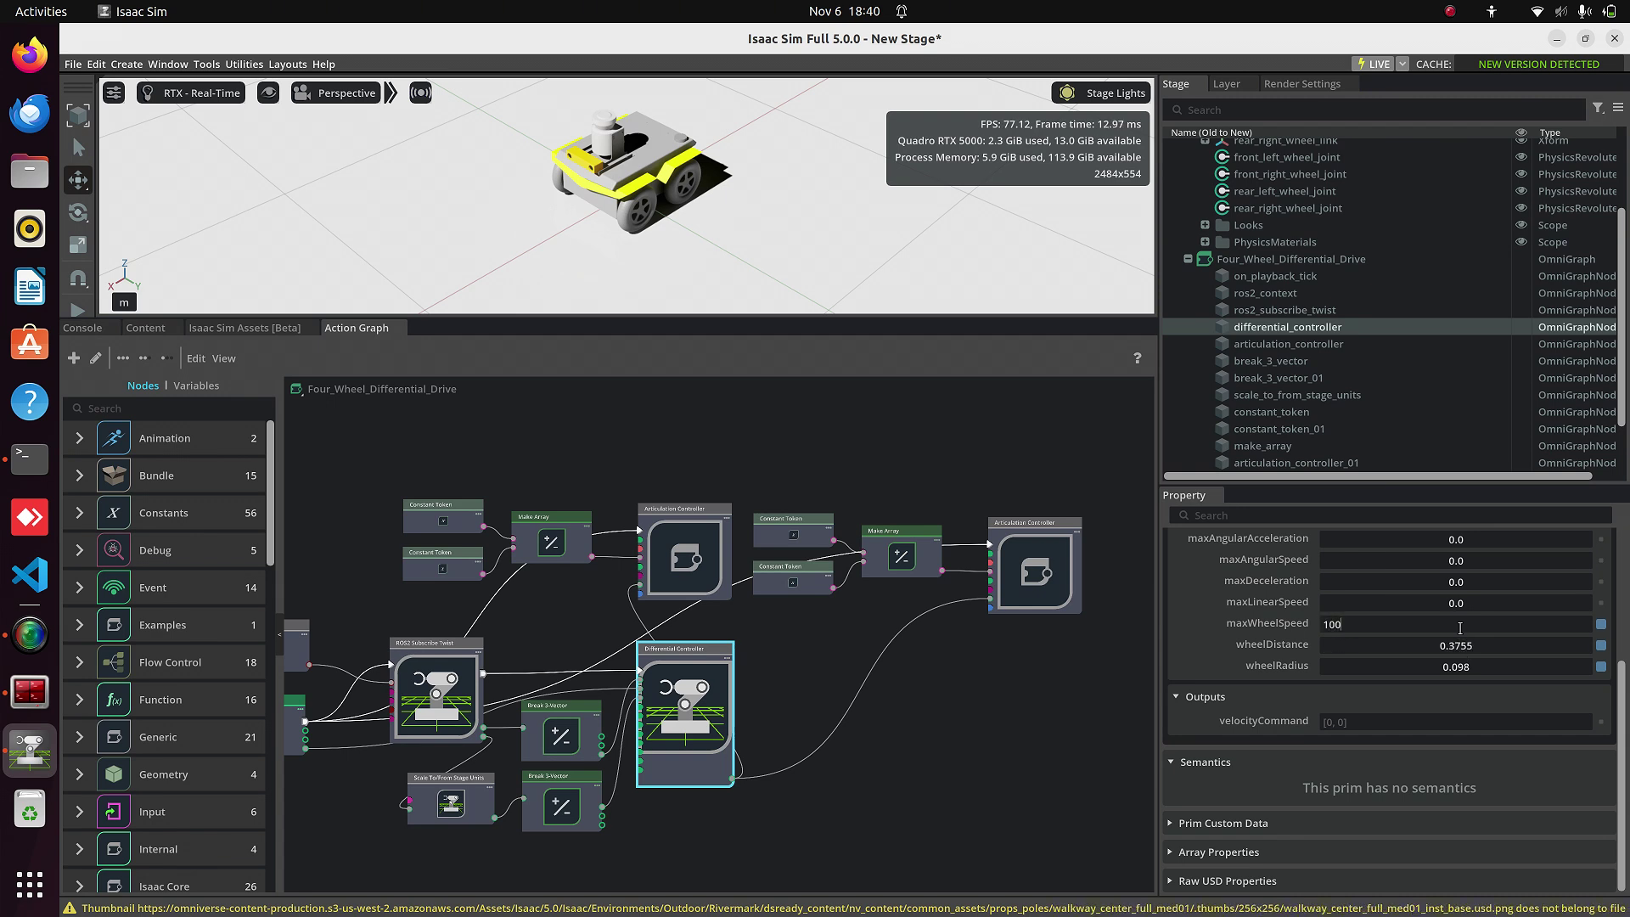
key("Return")
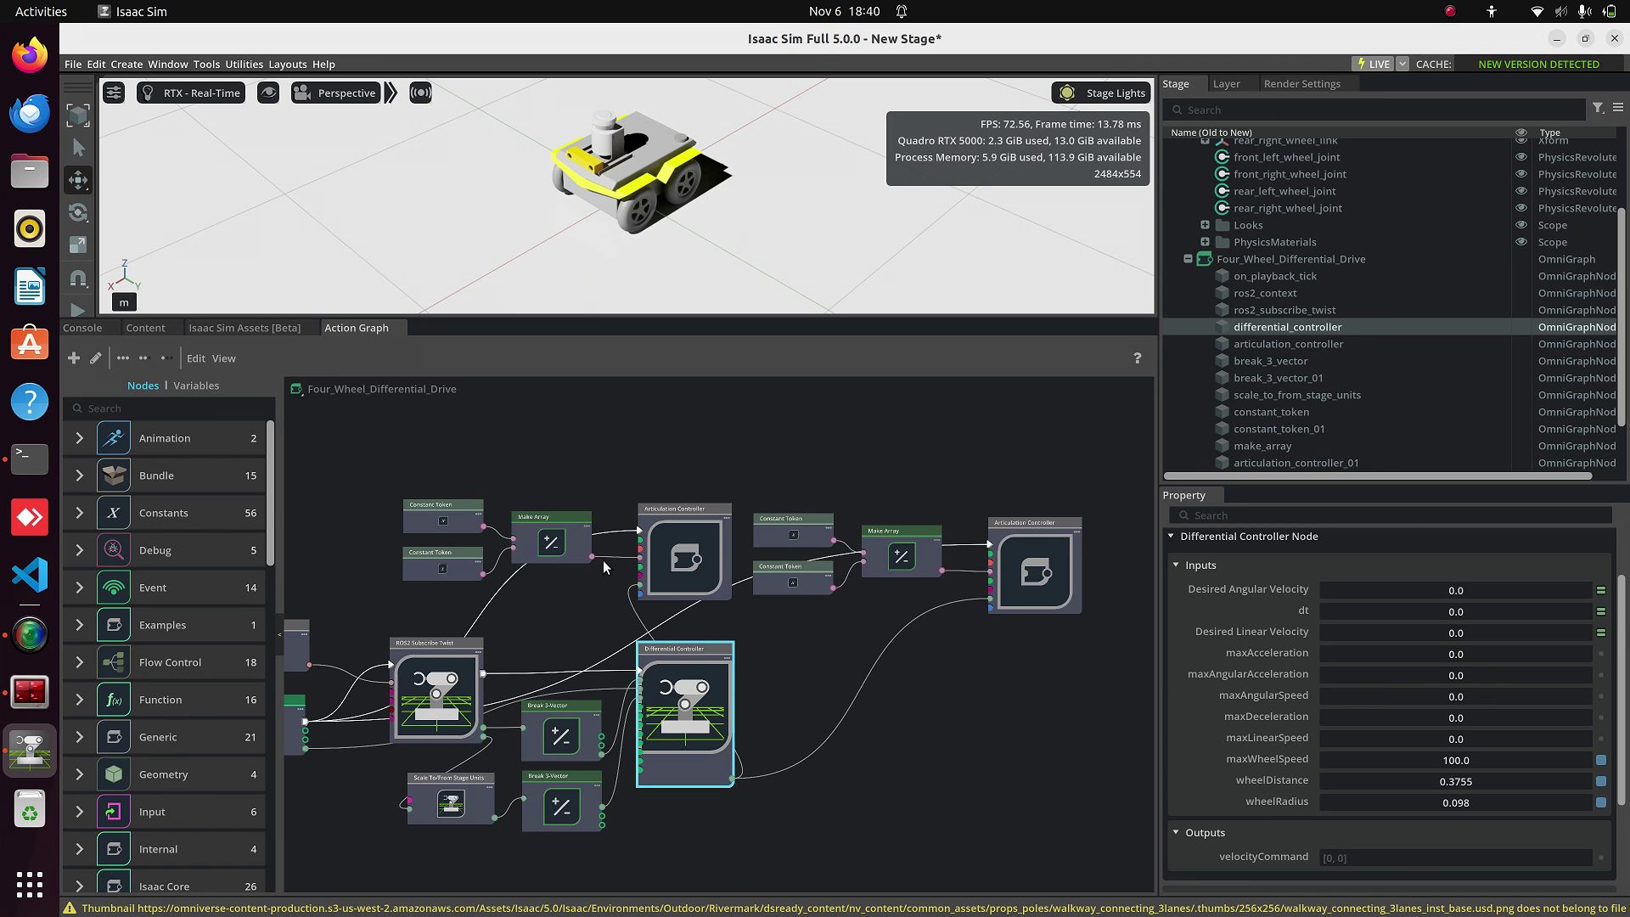
Set the top-left Constant Token's value to front_left_wheel_joint.
left_click(420, 515)
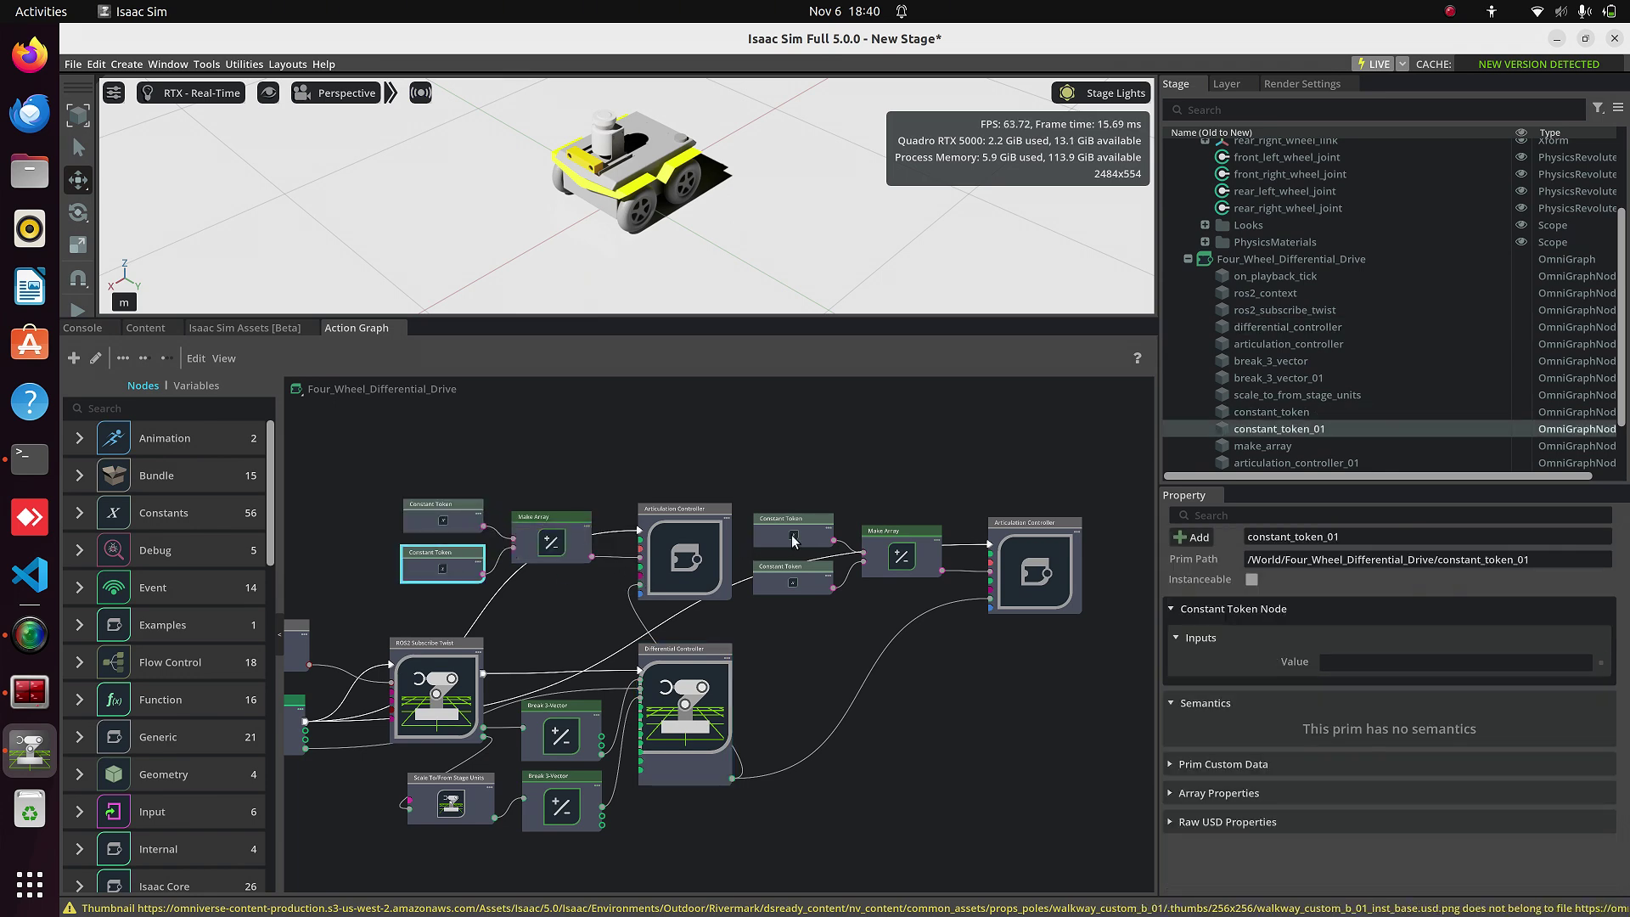
left_click(782, 577)
scroll(1321, 387, "up", 5)
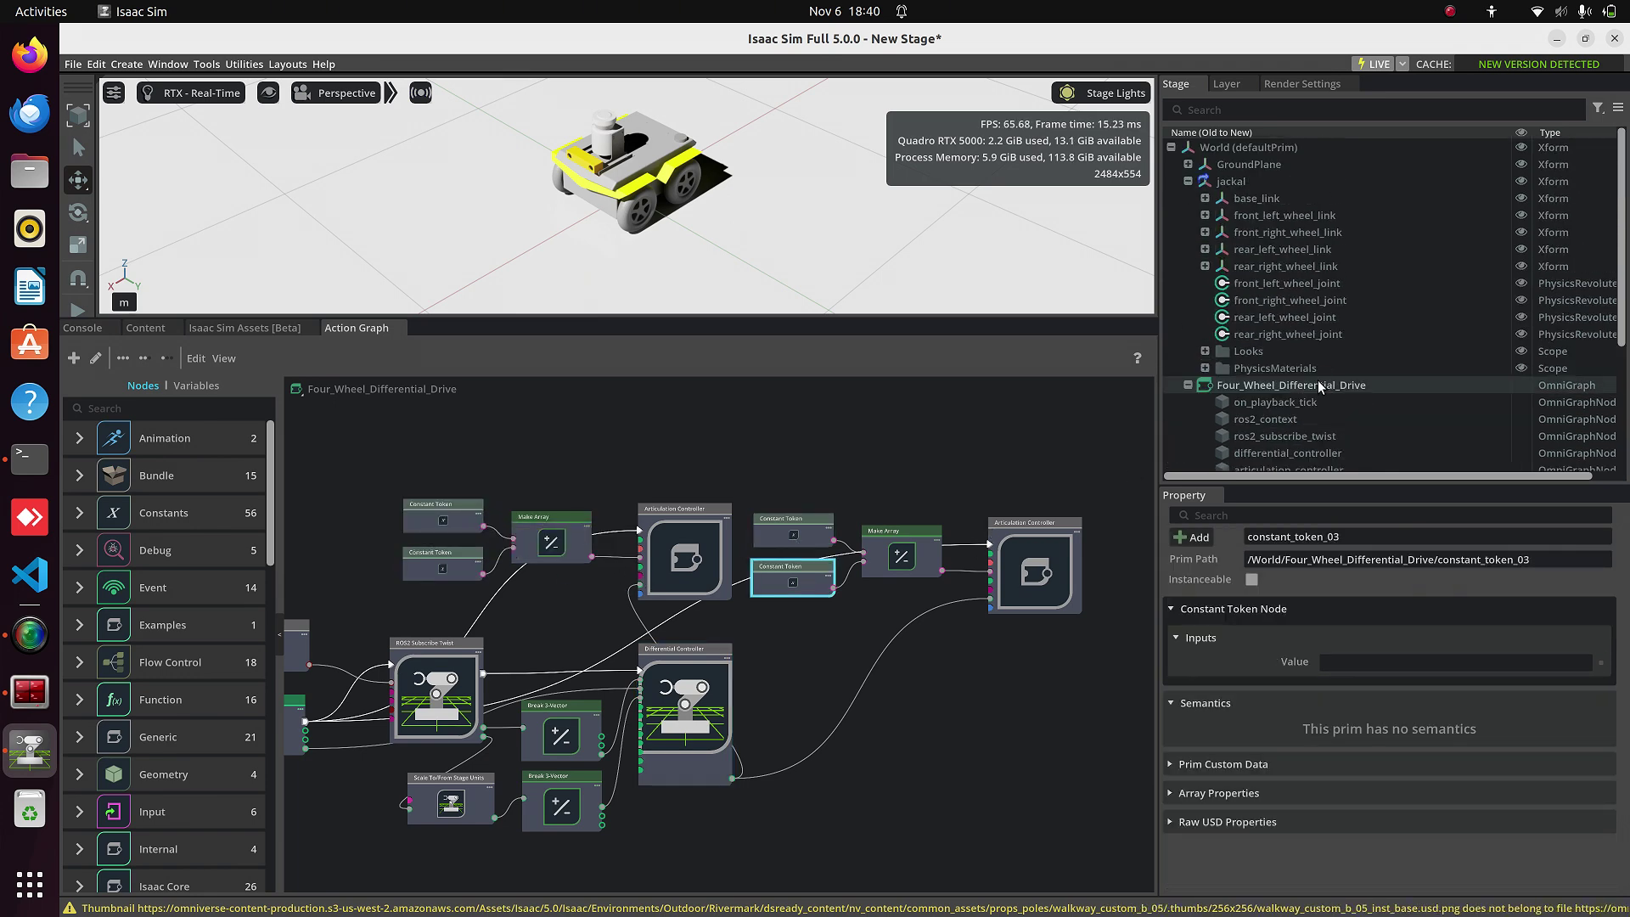
left_click(446, 480)
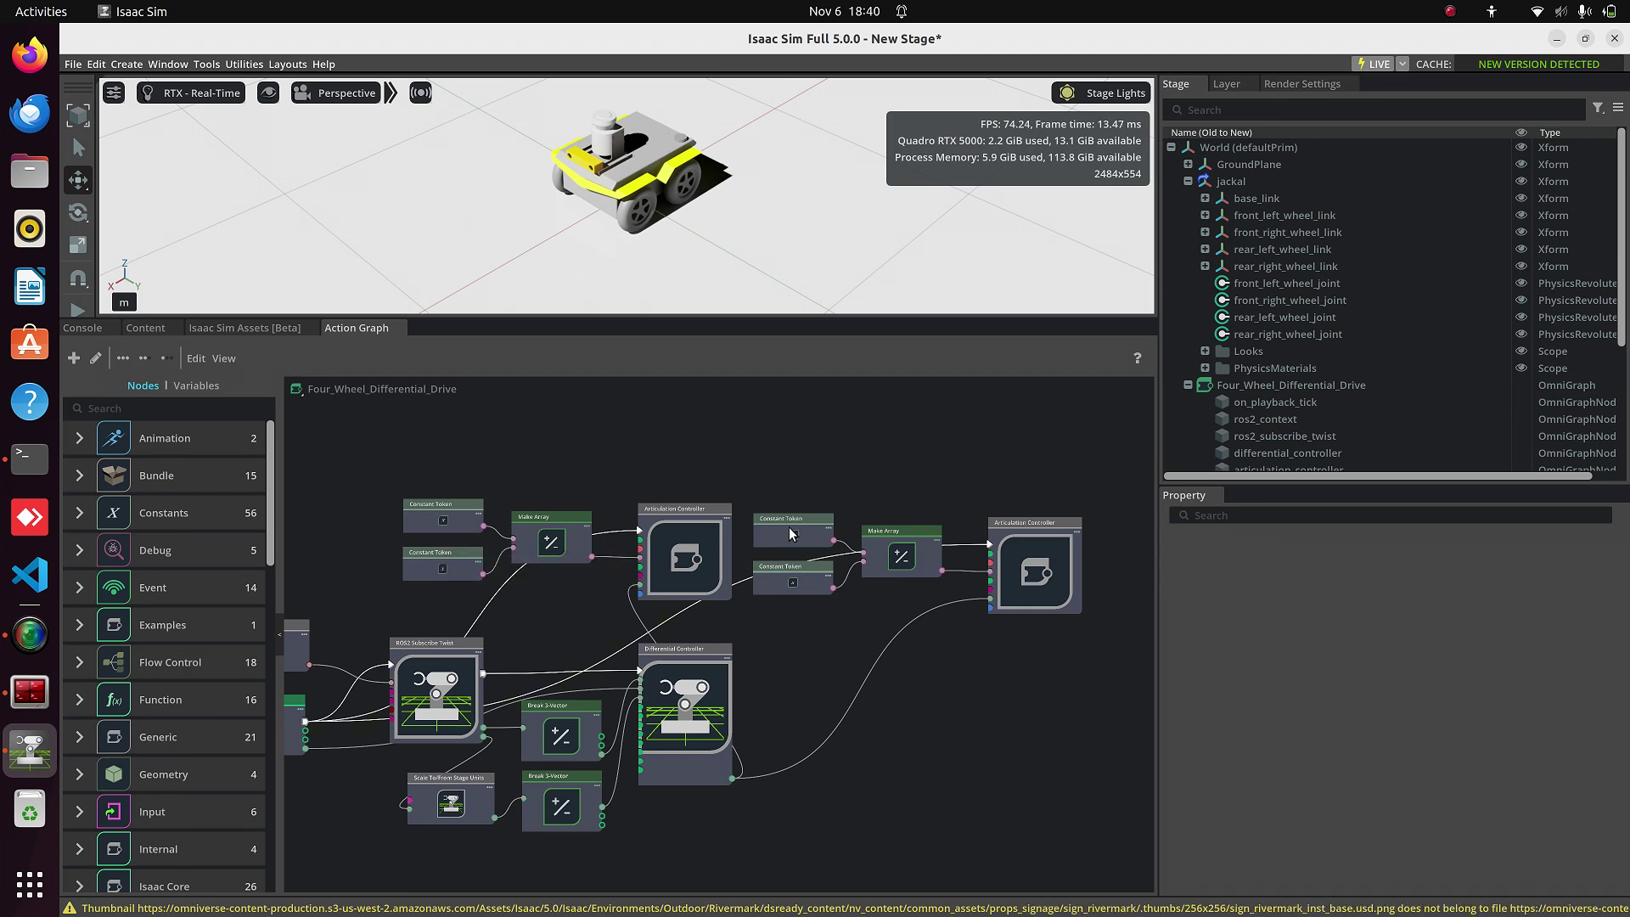
left_click(1303, 287)
left_click(1364, 536)
key("ctrl+c")
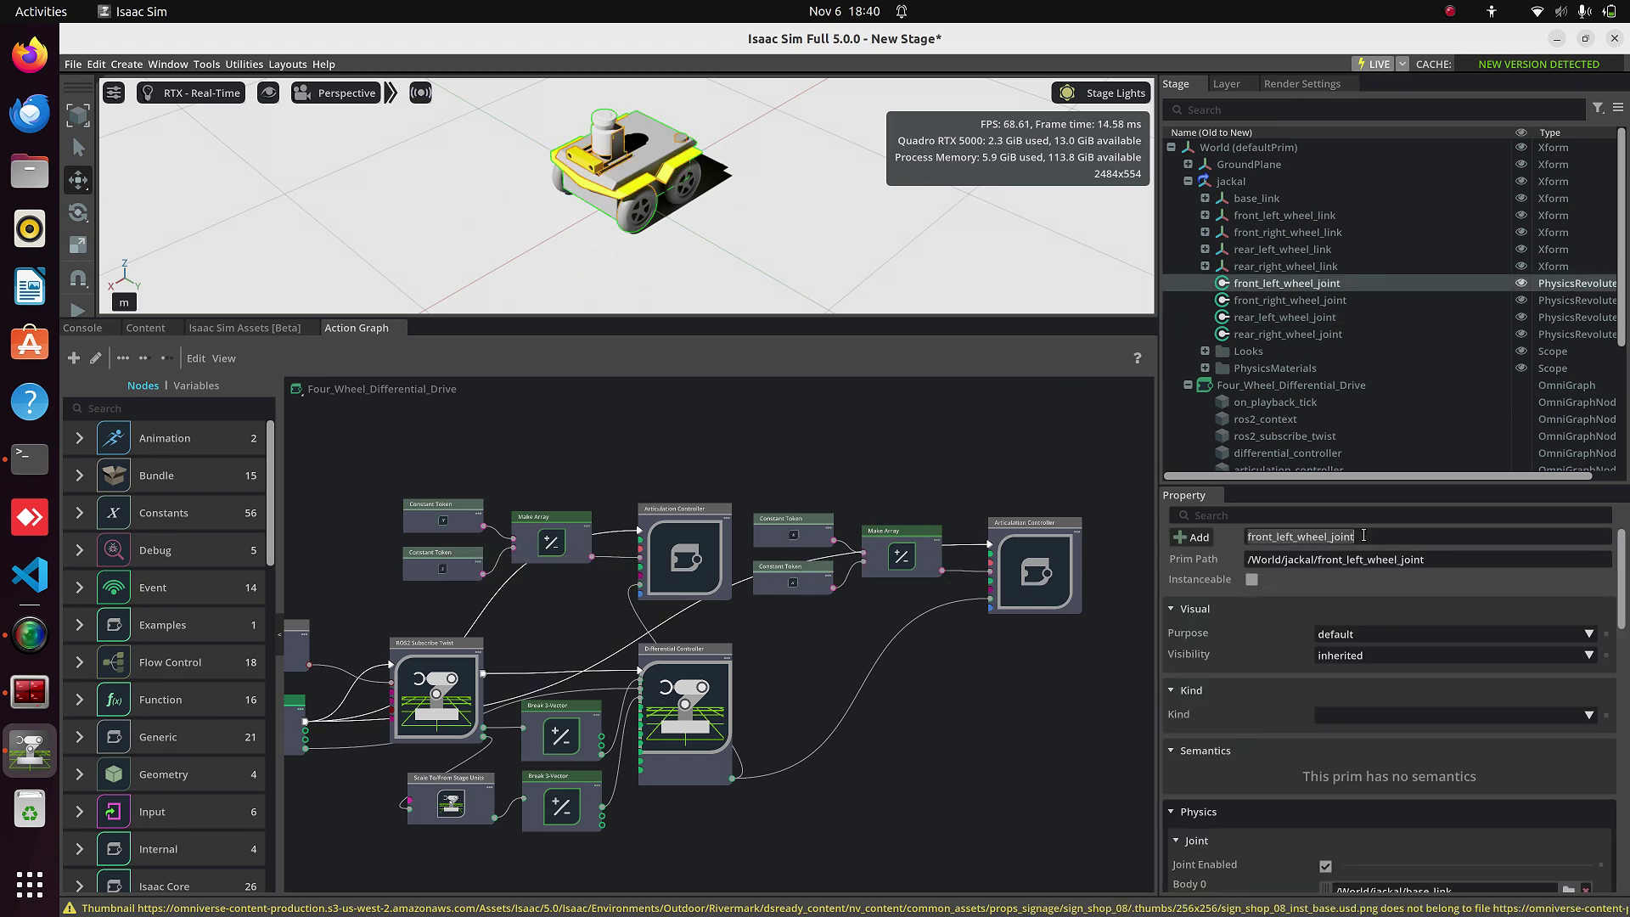
left_click(442, 516)
left_click(1375, 663)
key("ctrl+v")
key("Return")
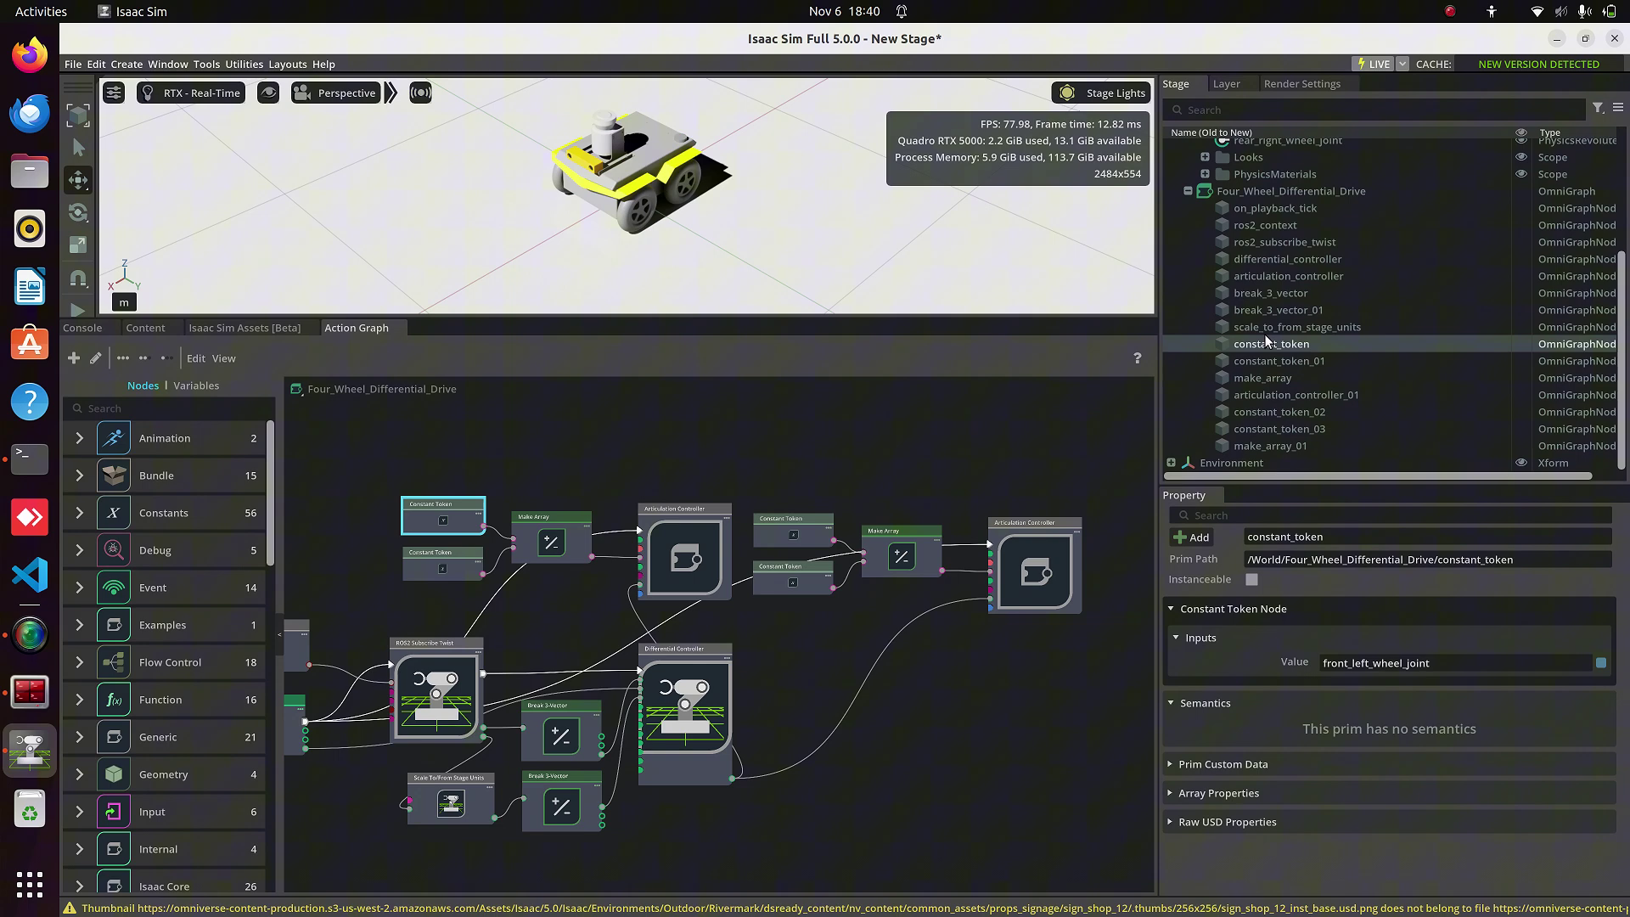
Set the bottom-left Constant Token's value to front_right_wheel_joint.
left_click(1308, 278)
scroll(1308, 279, "up", 3)
left_click(1289, 242)
left_click(1358, 537)
key("ctrl+c")
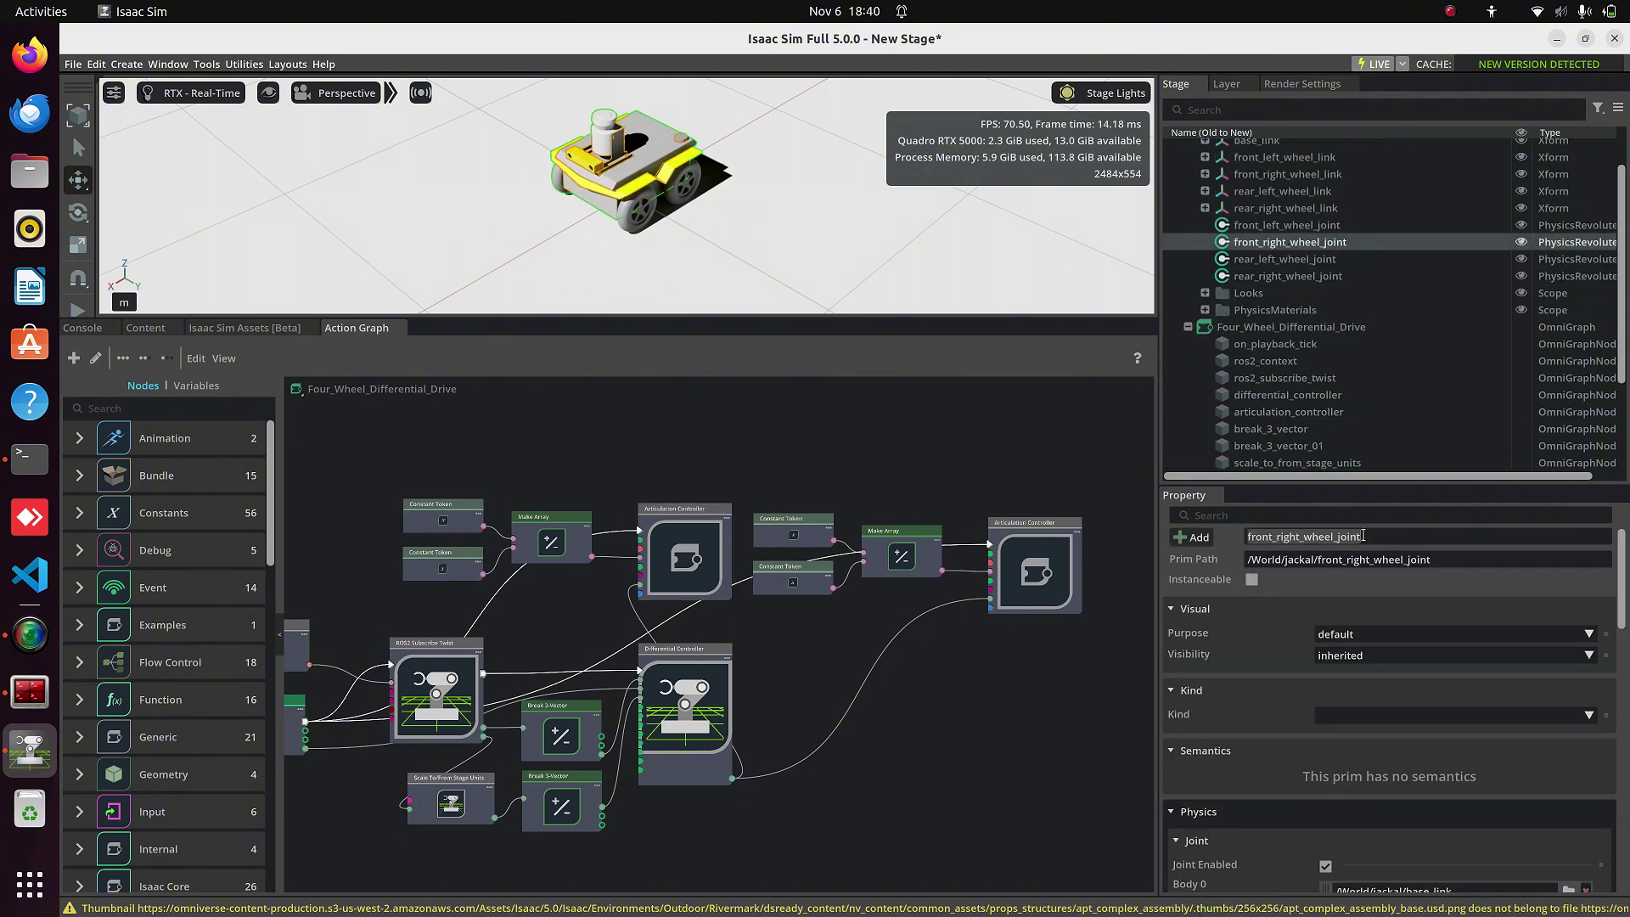
left_click(454, 567)
left_click(1444, 663)
key("ctrl+v")
key("Return")
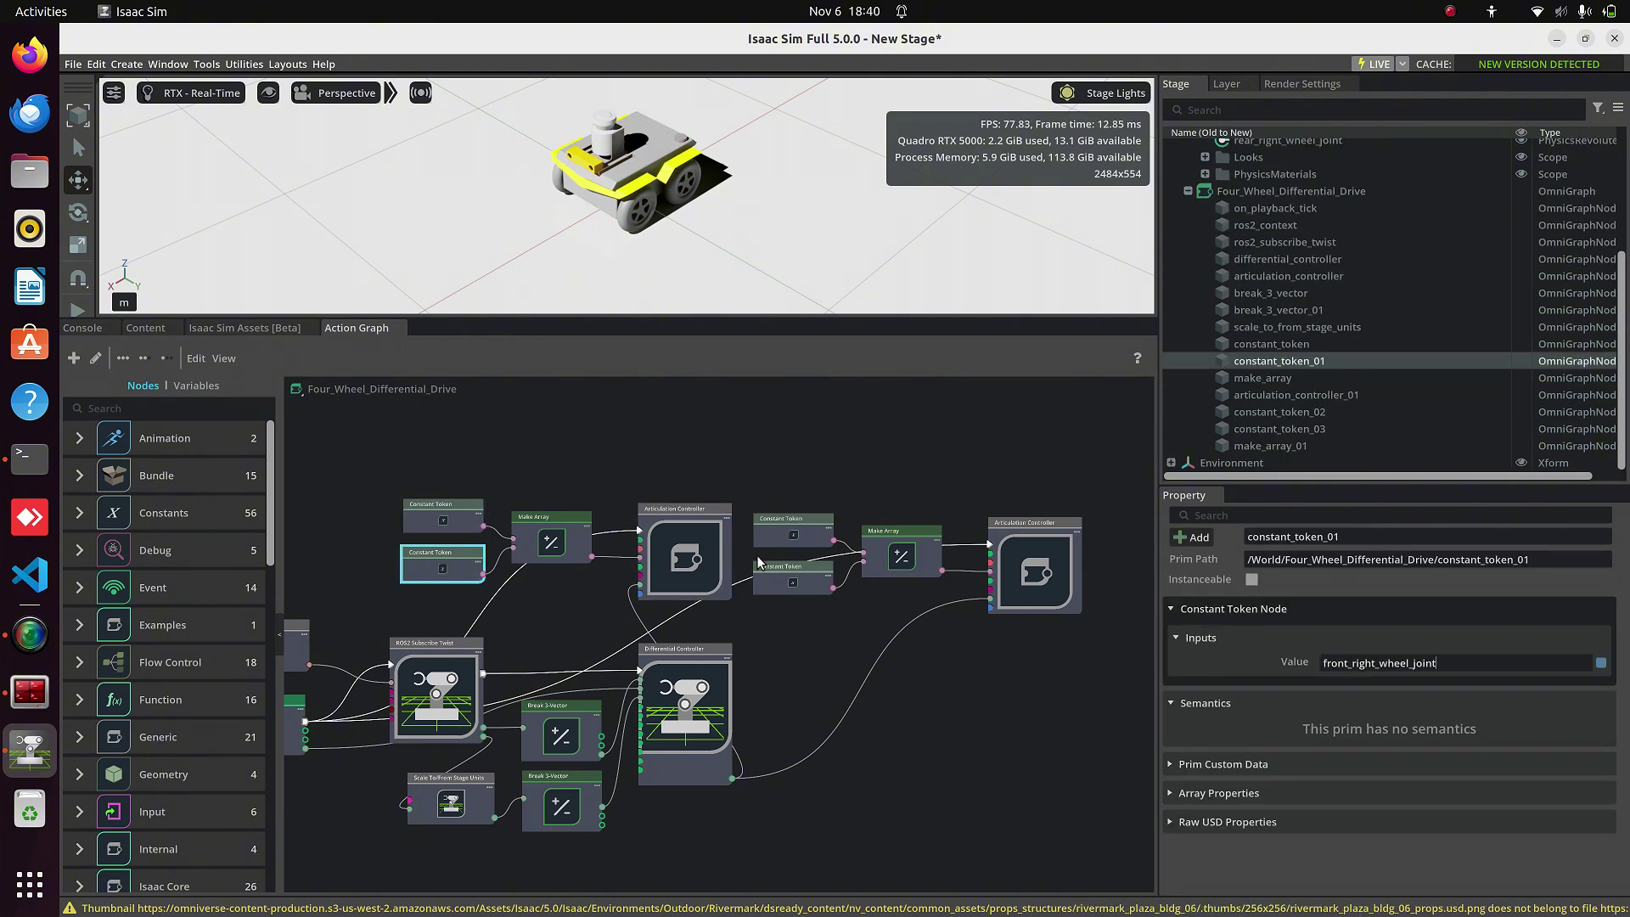
Set constant_token_02's value to rear_left_wheel_joint.
left_click(793, 528)
scroll(1307, 339, "up", 5)
left_click(1284, 317)
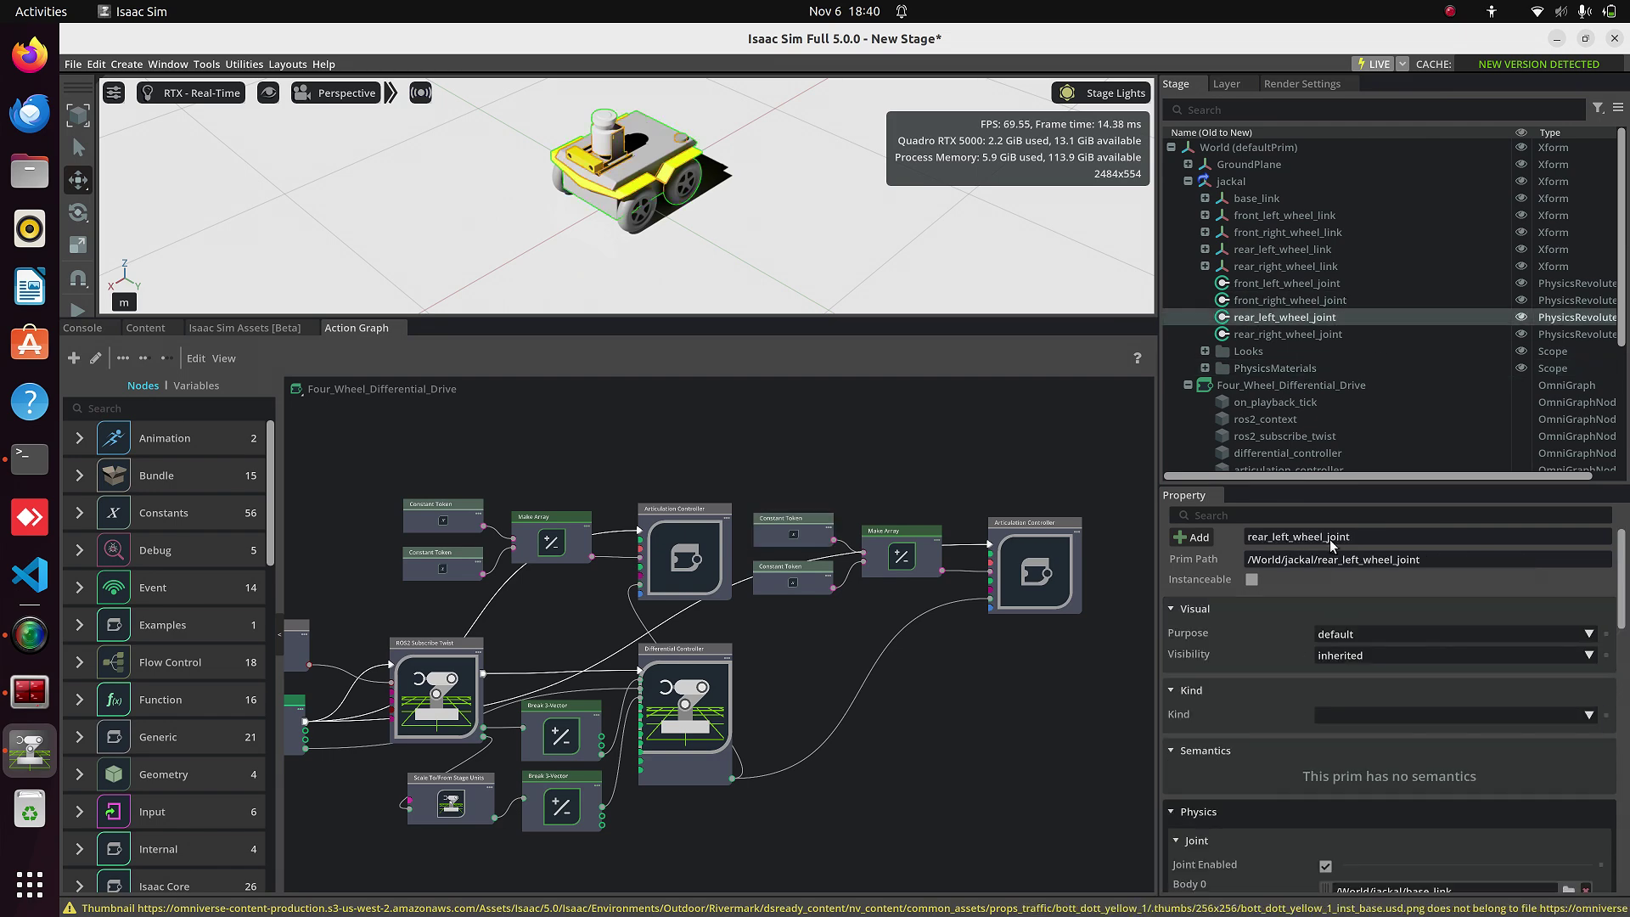
left_click(1357, 536)
key("ctrl+c")
left_click(793, 528)
left_click(1444, 663)
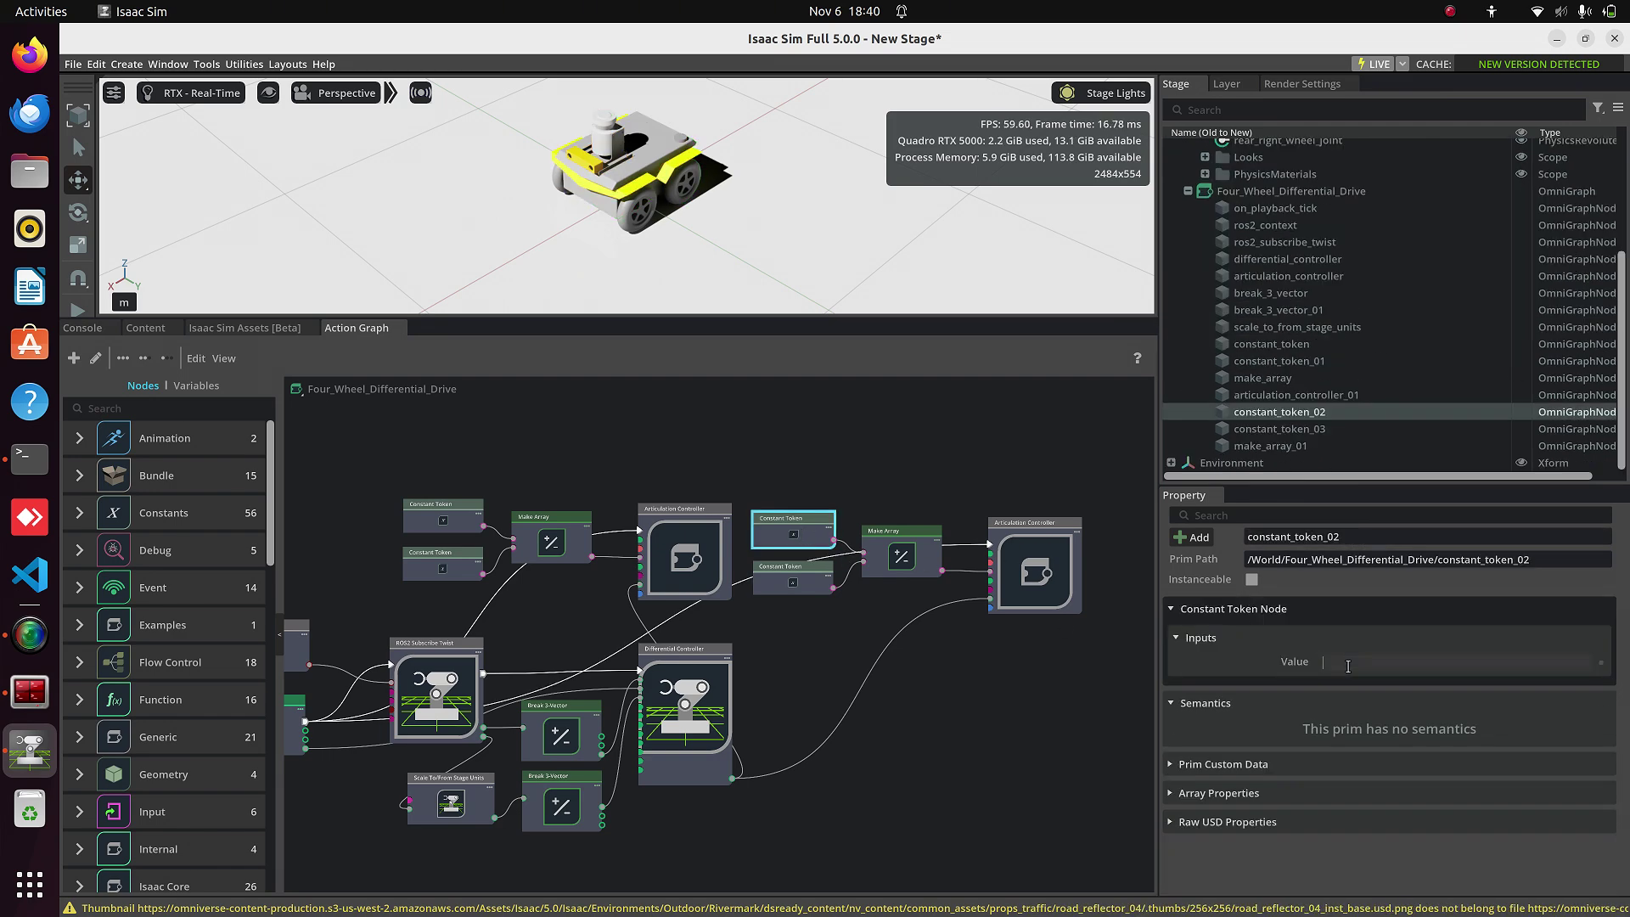
key("ctrl+v")
Set constant_token_03 to rear_right_wheel_joint and check both Make Array nodes' inputs.
scroll(1307, 357, "up", 5)
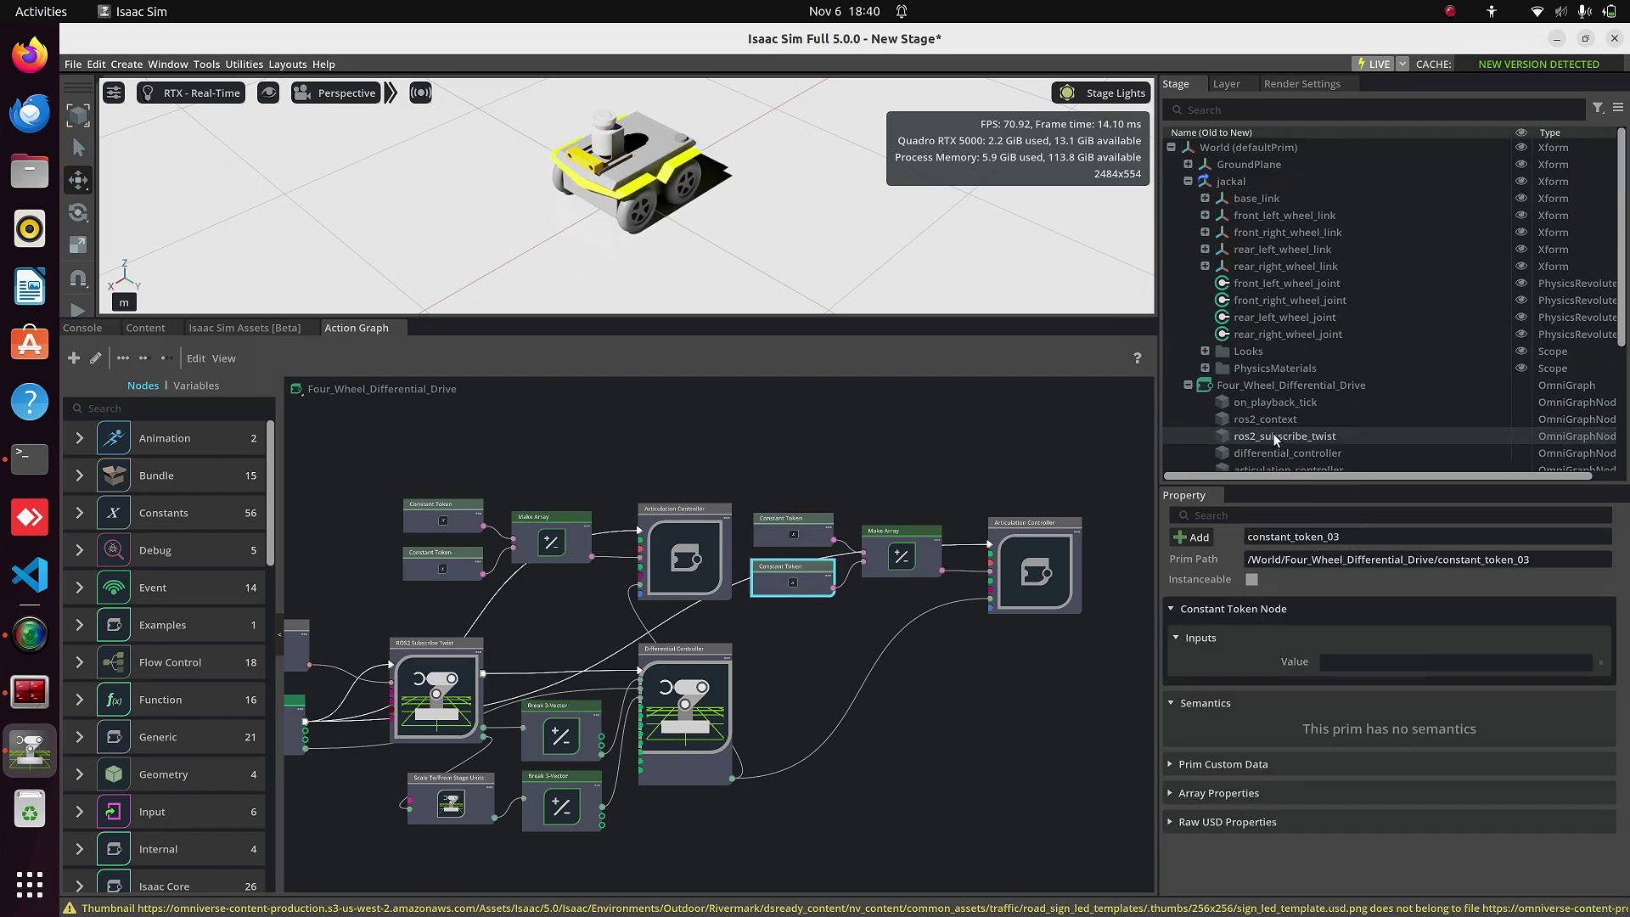
left_click(1288, 334)
left_click(1357, 536)
key("ctrl+c")
left_click(793, 578)
left_click(1443, 663)
key("ctrl+v")
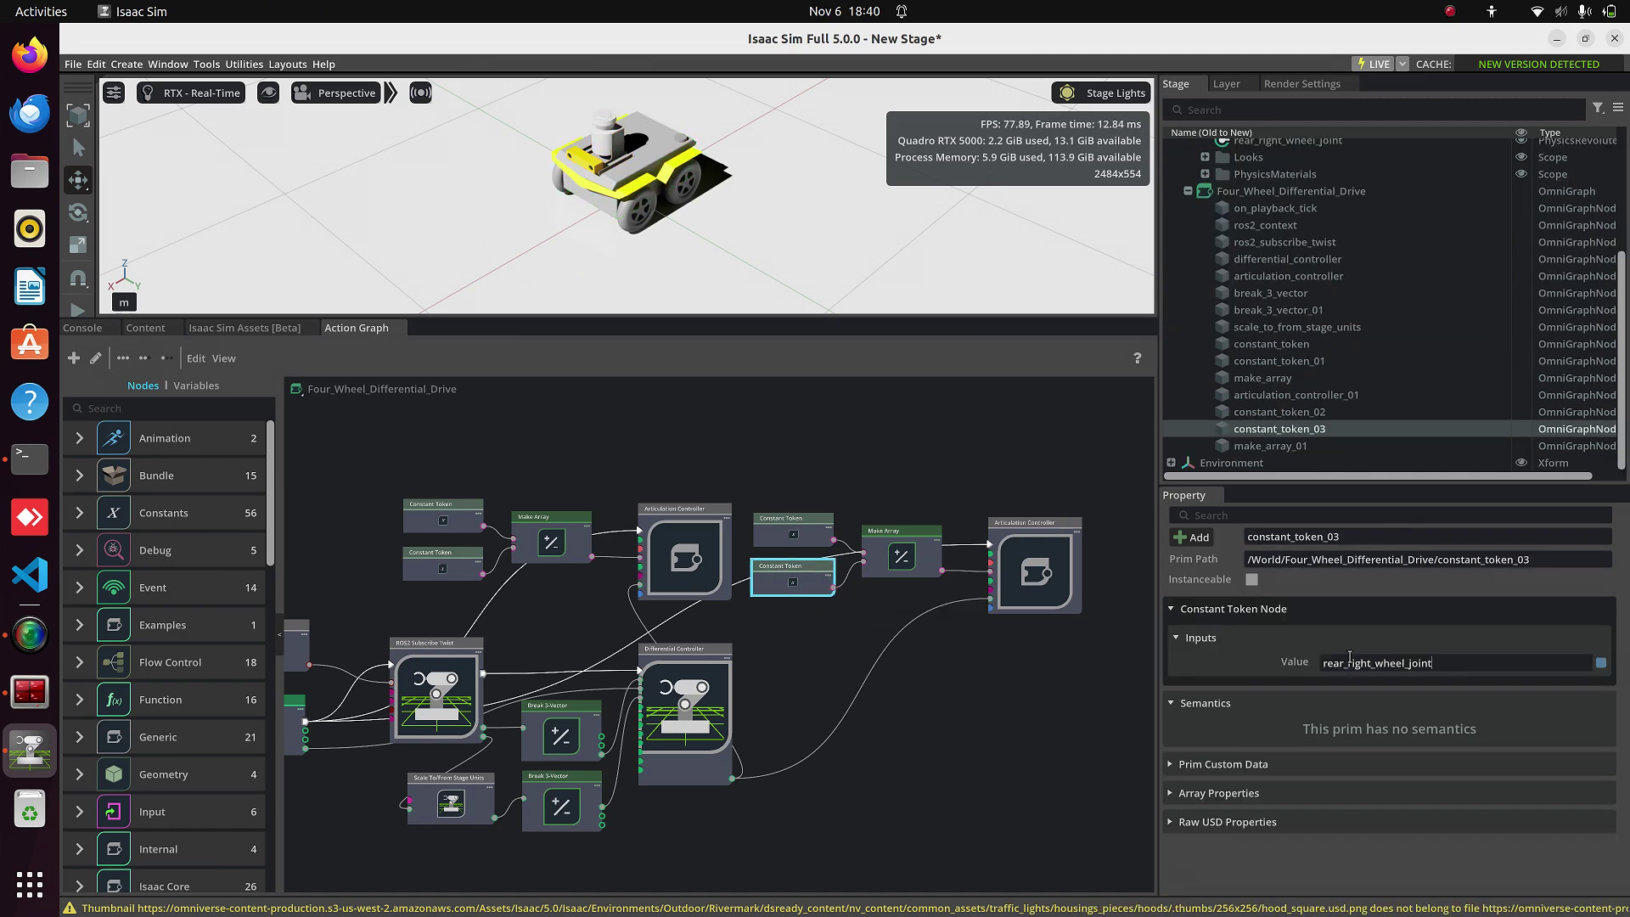
left_click(527, 525)
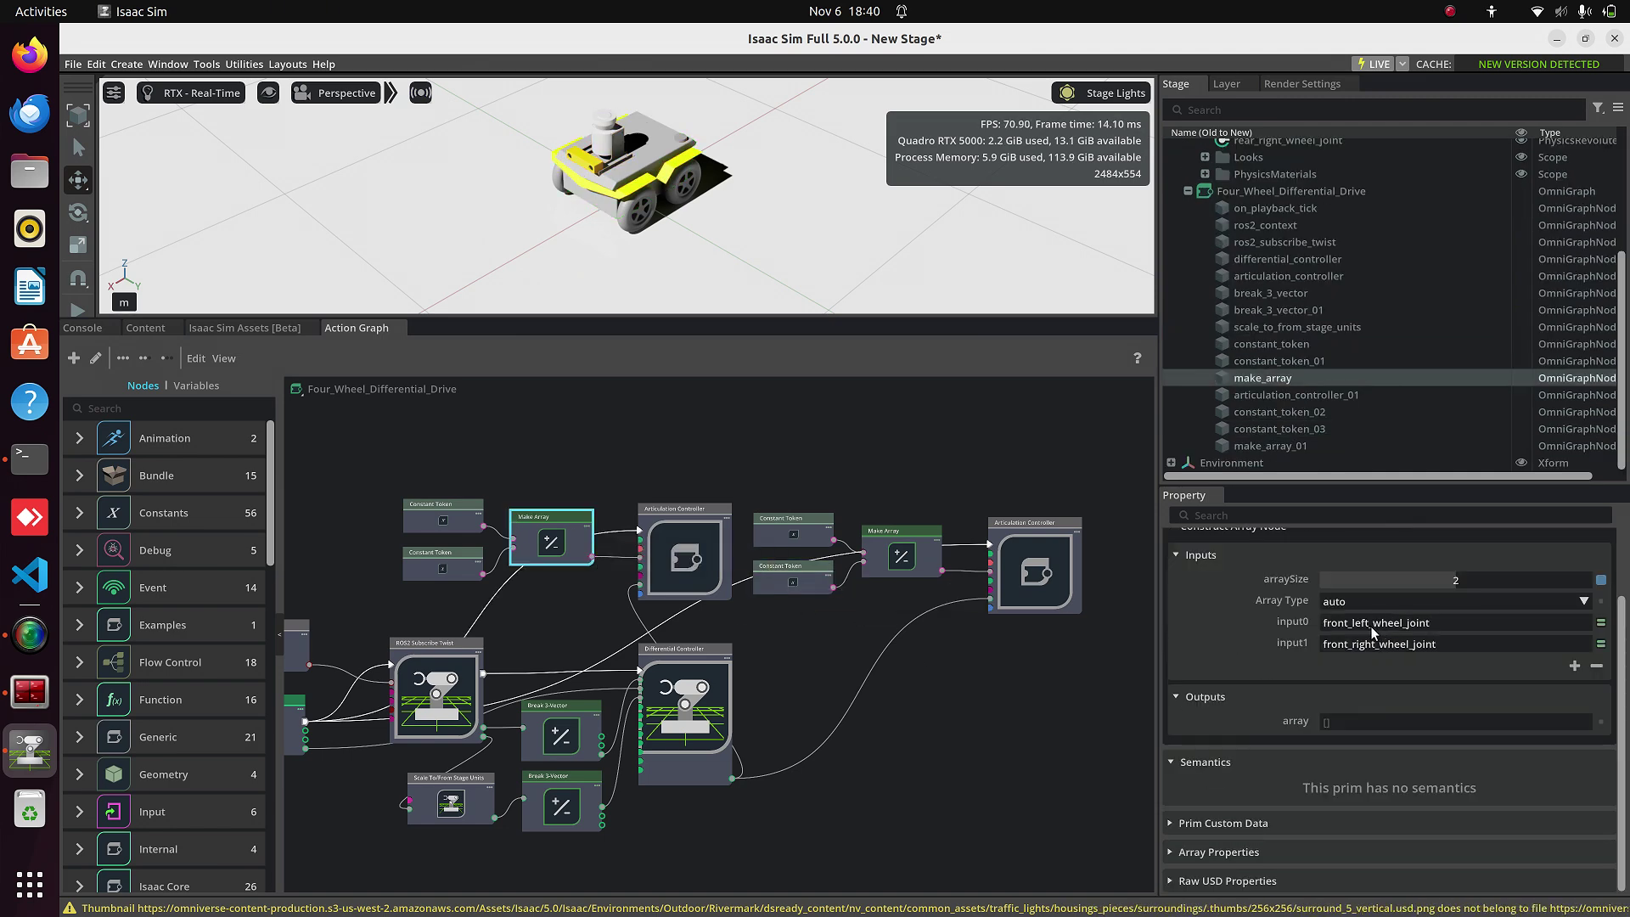
left_click(938, 559)
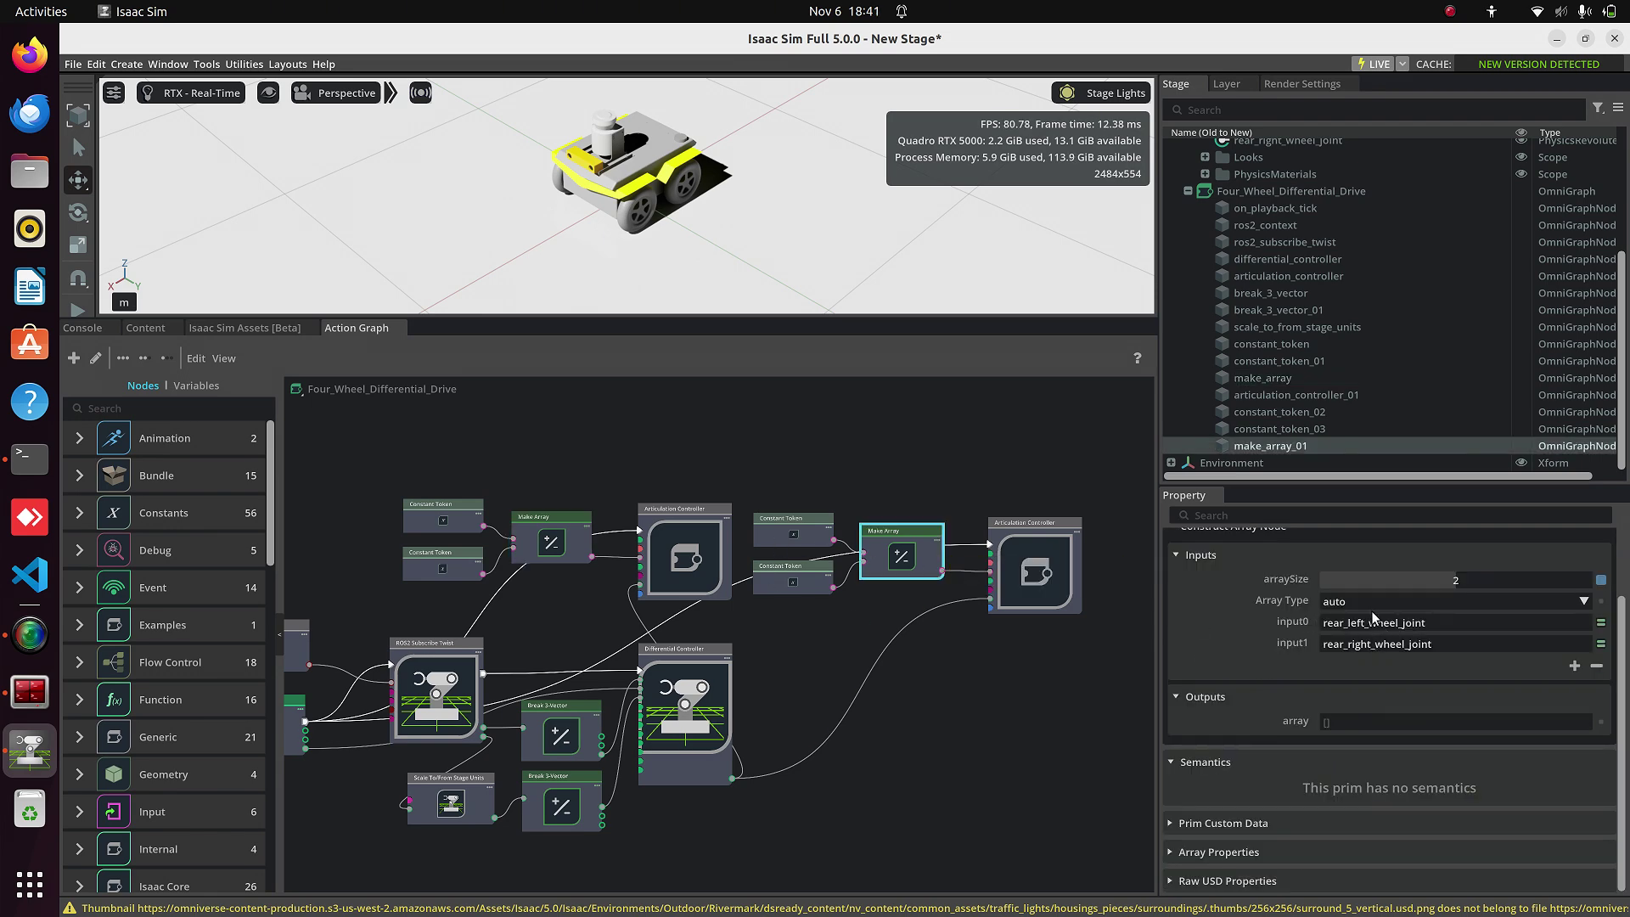
On the first Articulation Controller, toggle the articulation-roots stage filter and pick jackal as target.
left_click(658, 558)
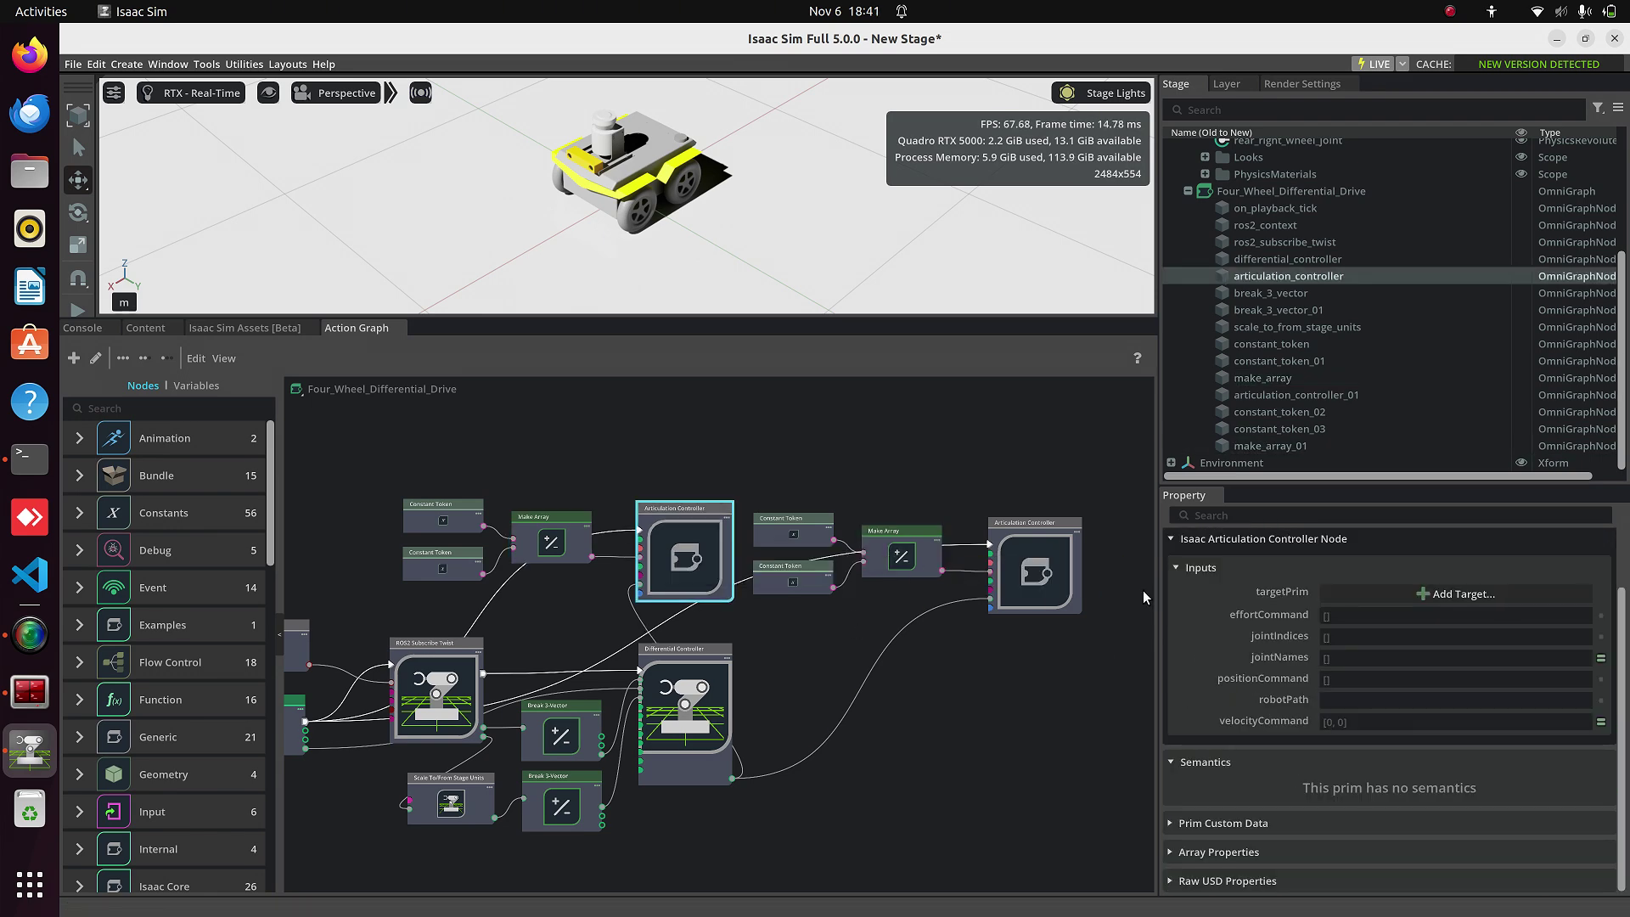
left_click(1598, 108)
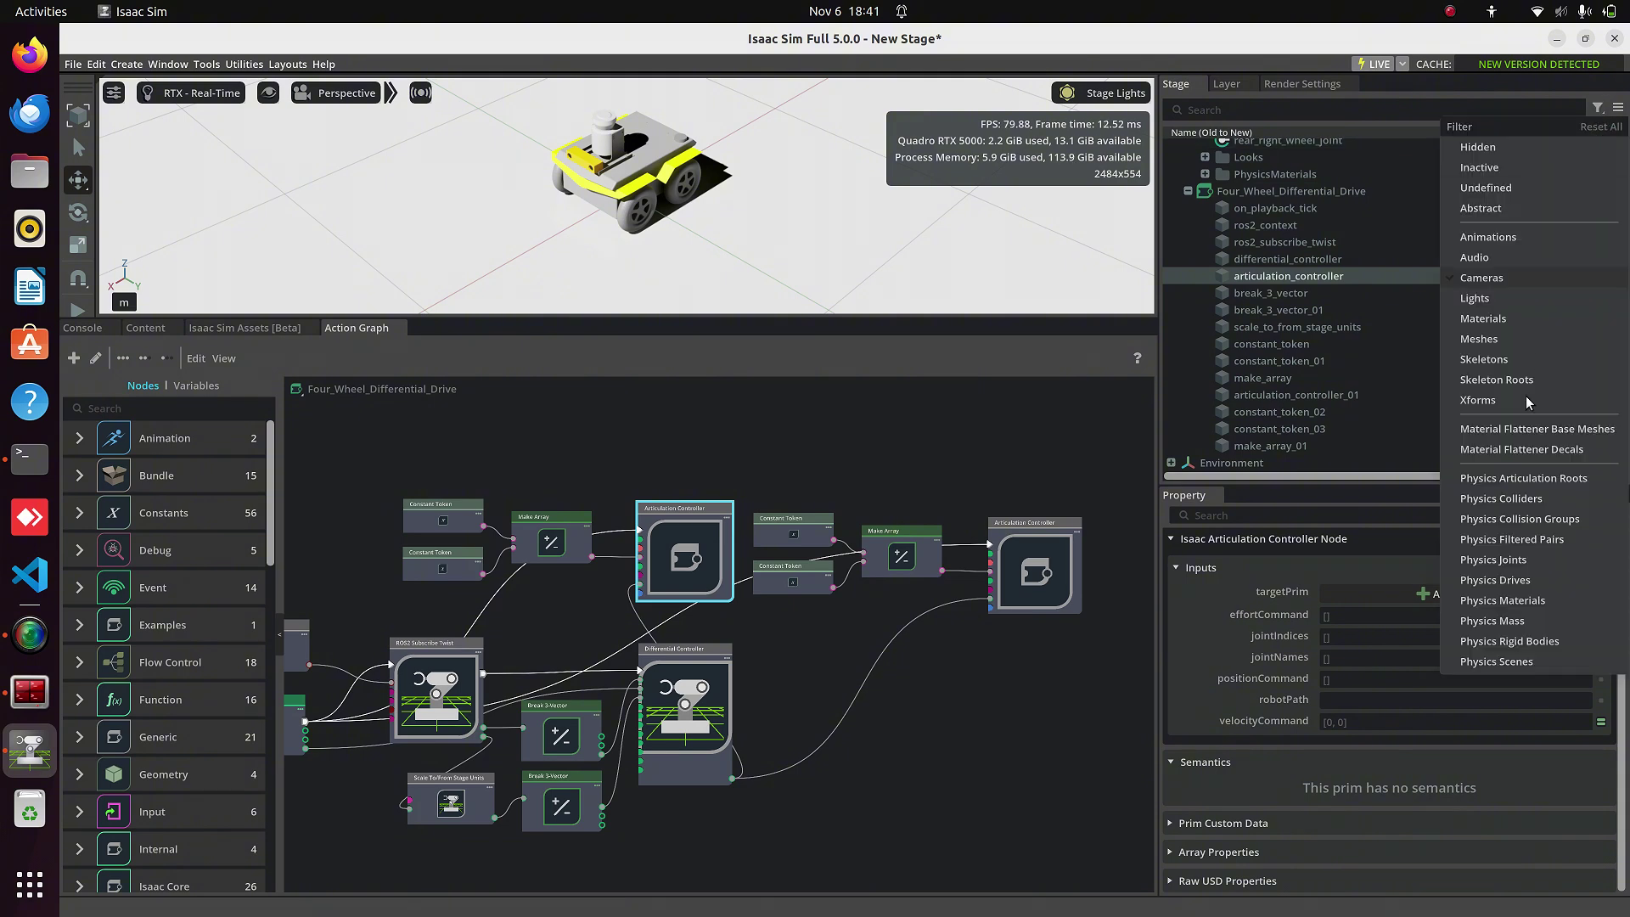
left_click(1513, 481)
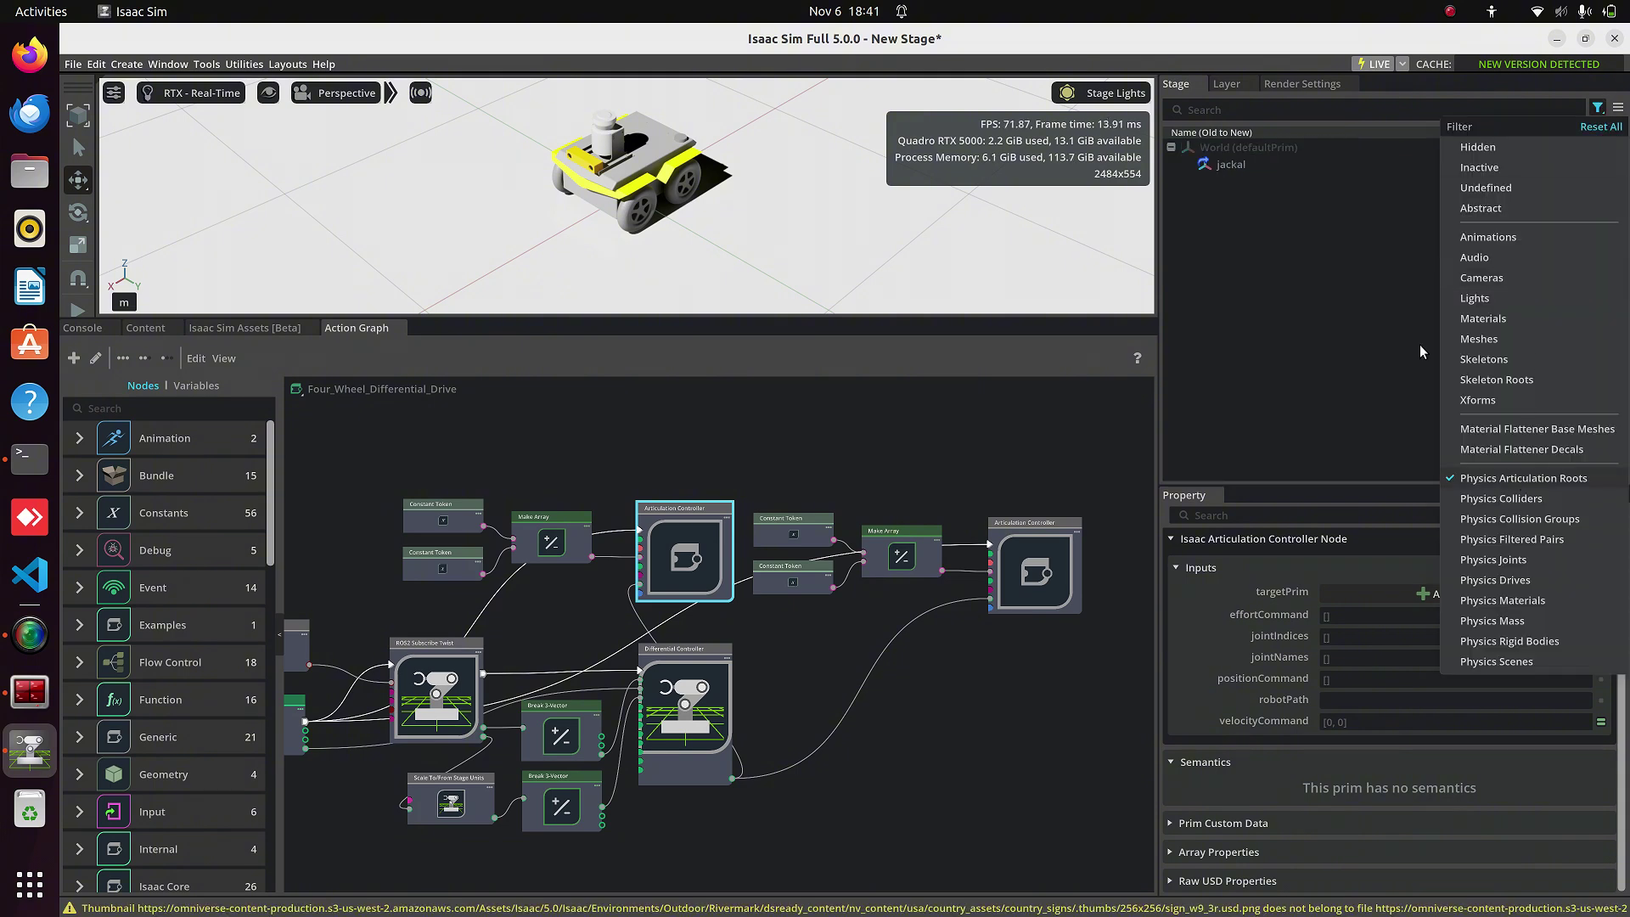
left_click(1508, 479)
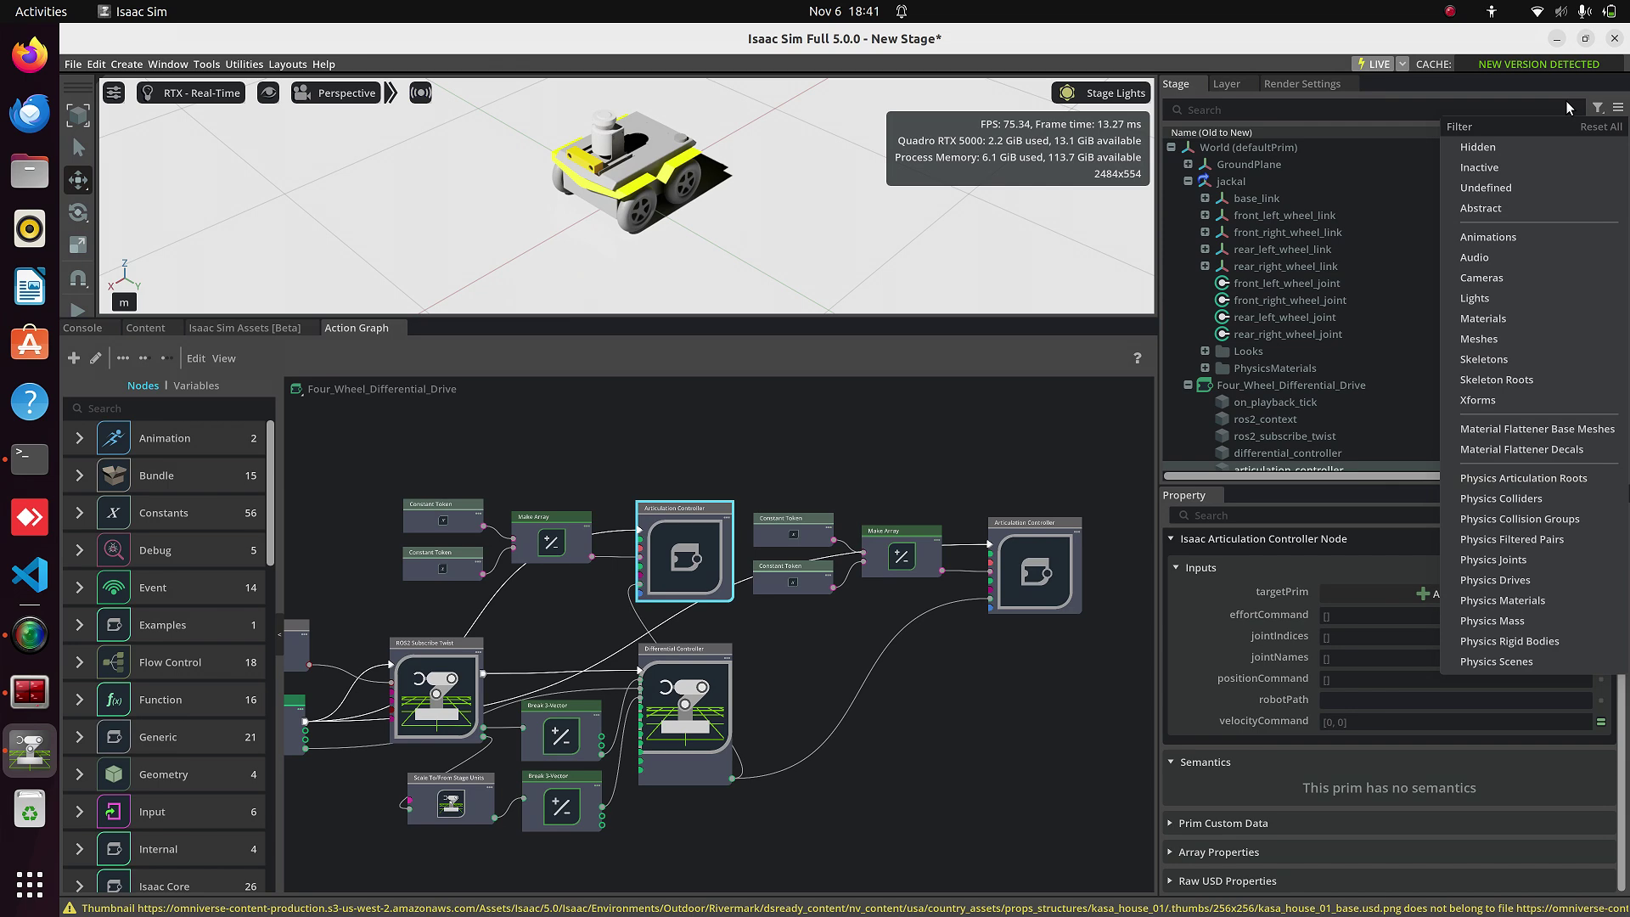
left_click(1599, 108)
left_click(1461, 594)
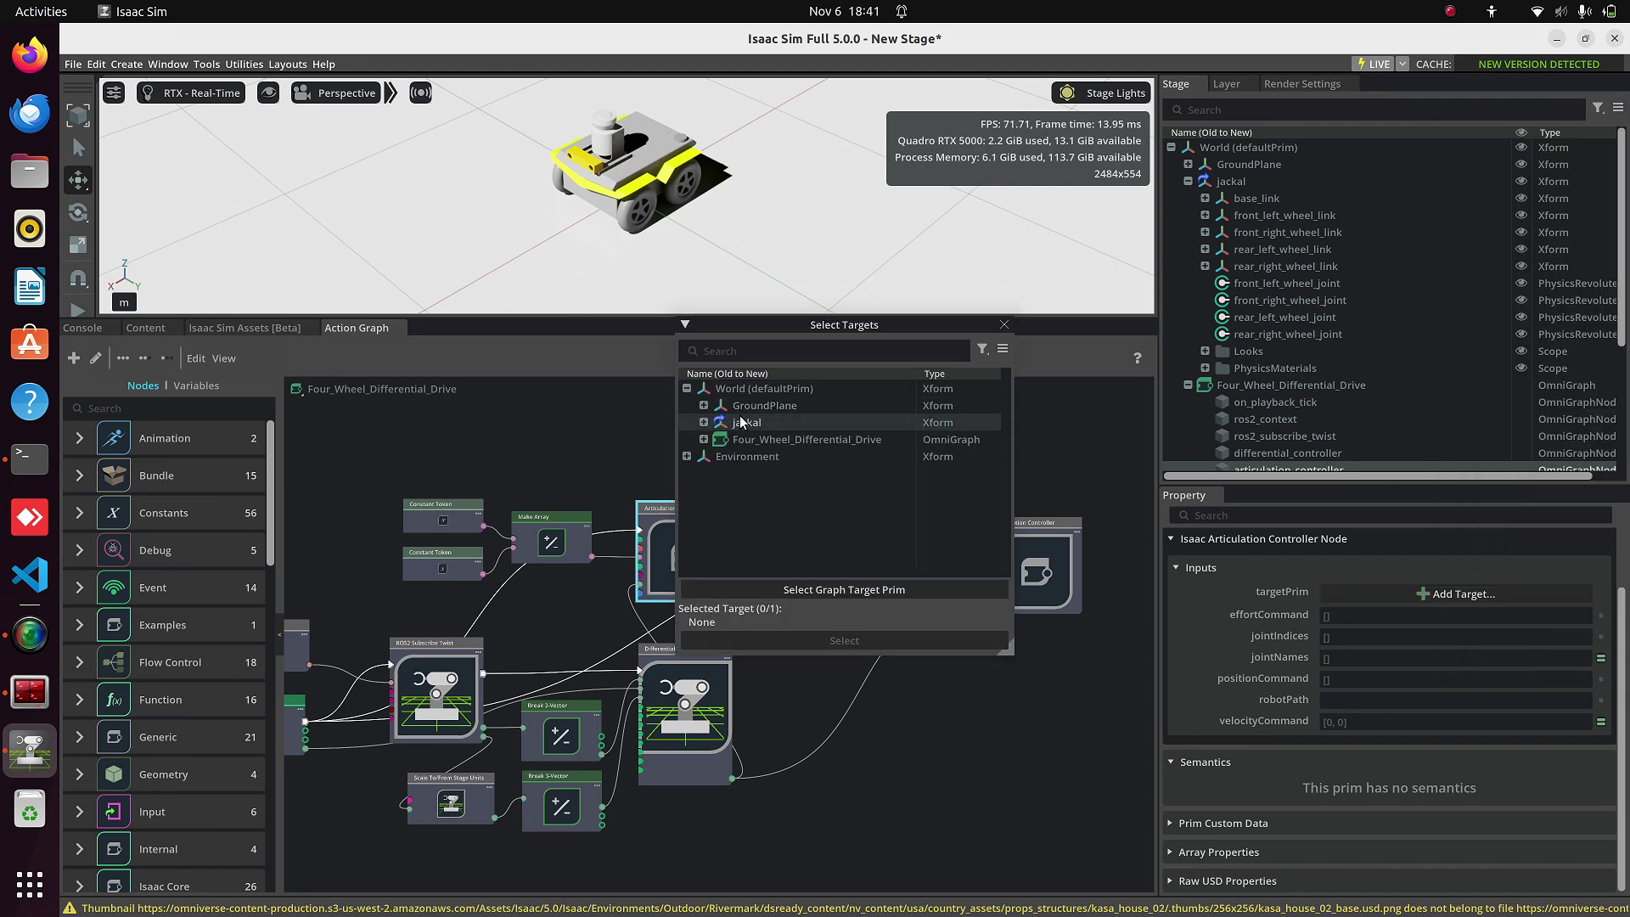
left_click(769, 428)
left_click(843, 645)
Set the second Articulation Controller's target prim to /World/jackal.
left_click(1036, 567)
left_click(1460, 593)
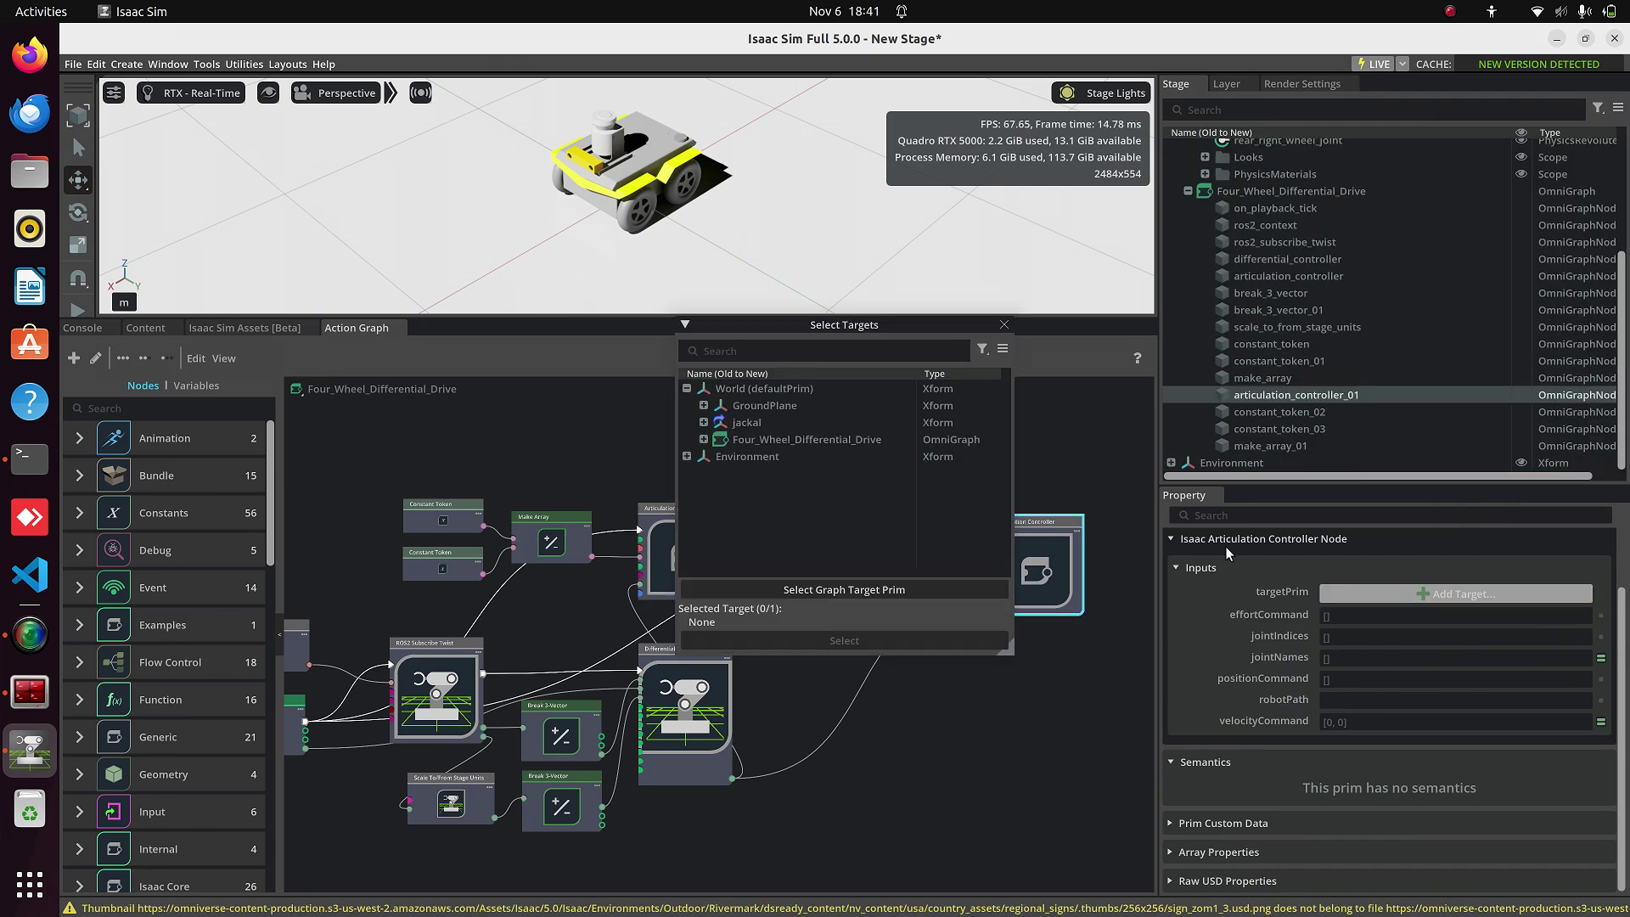
left_click(745, 423)
left_click(874, 633)
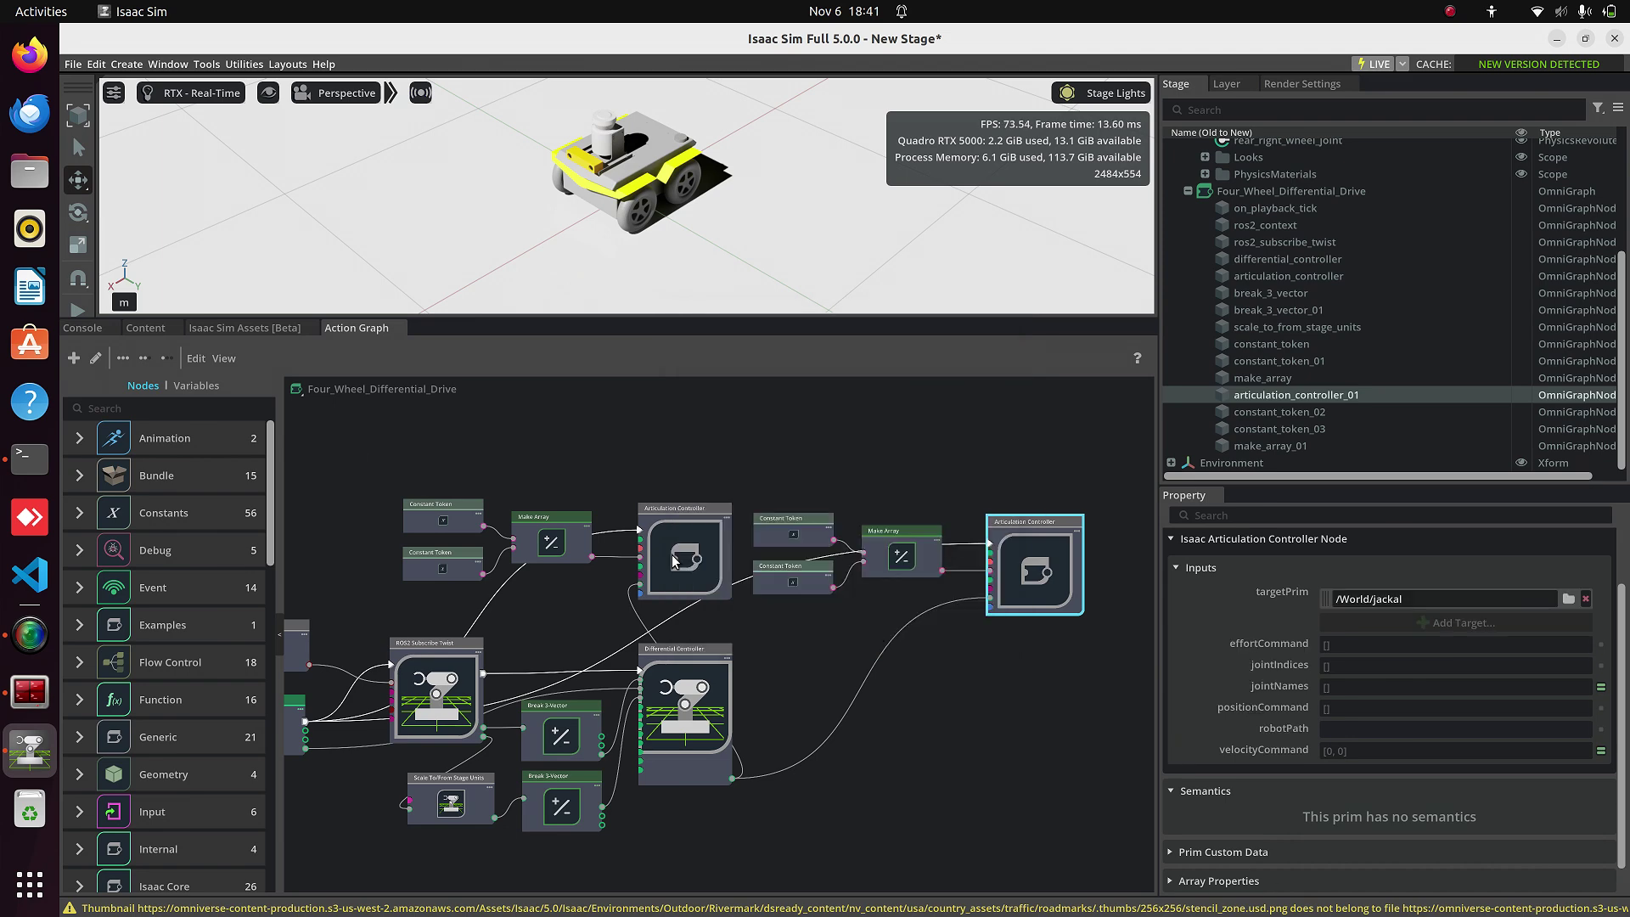
Enlarge the 3D viewport above the graph and start the simulation with Play.
left_click_drag(446, 315, 446, 441)
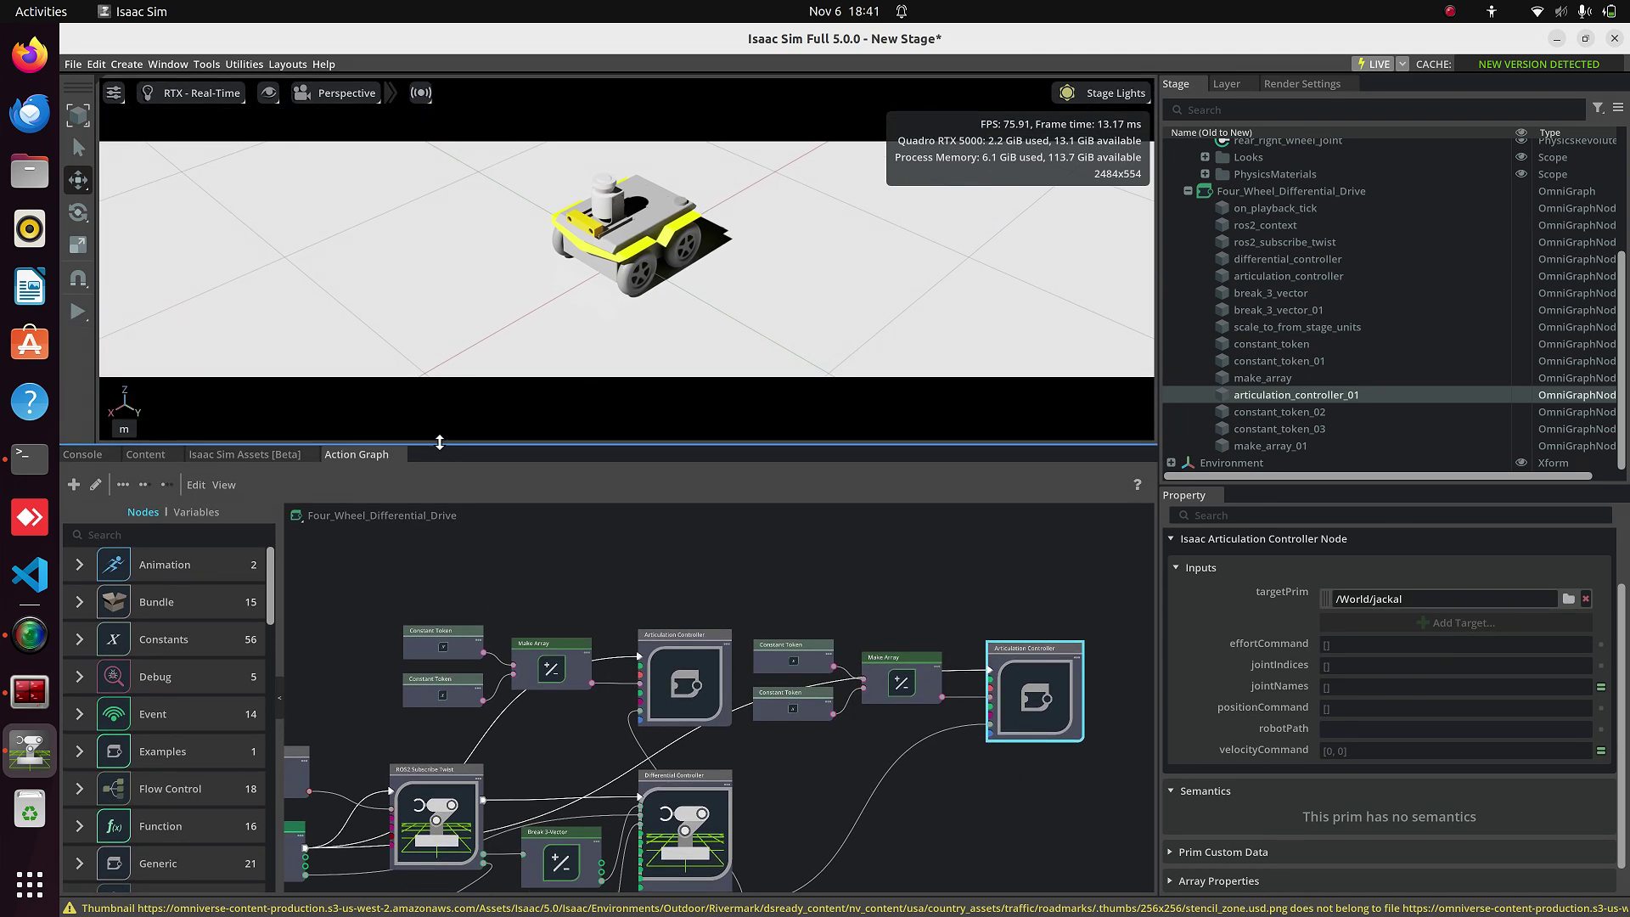
left_click(73, 314)
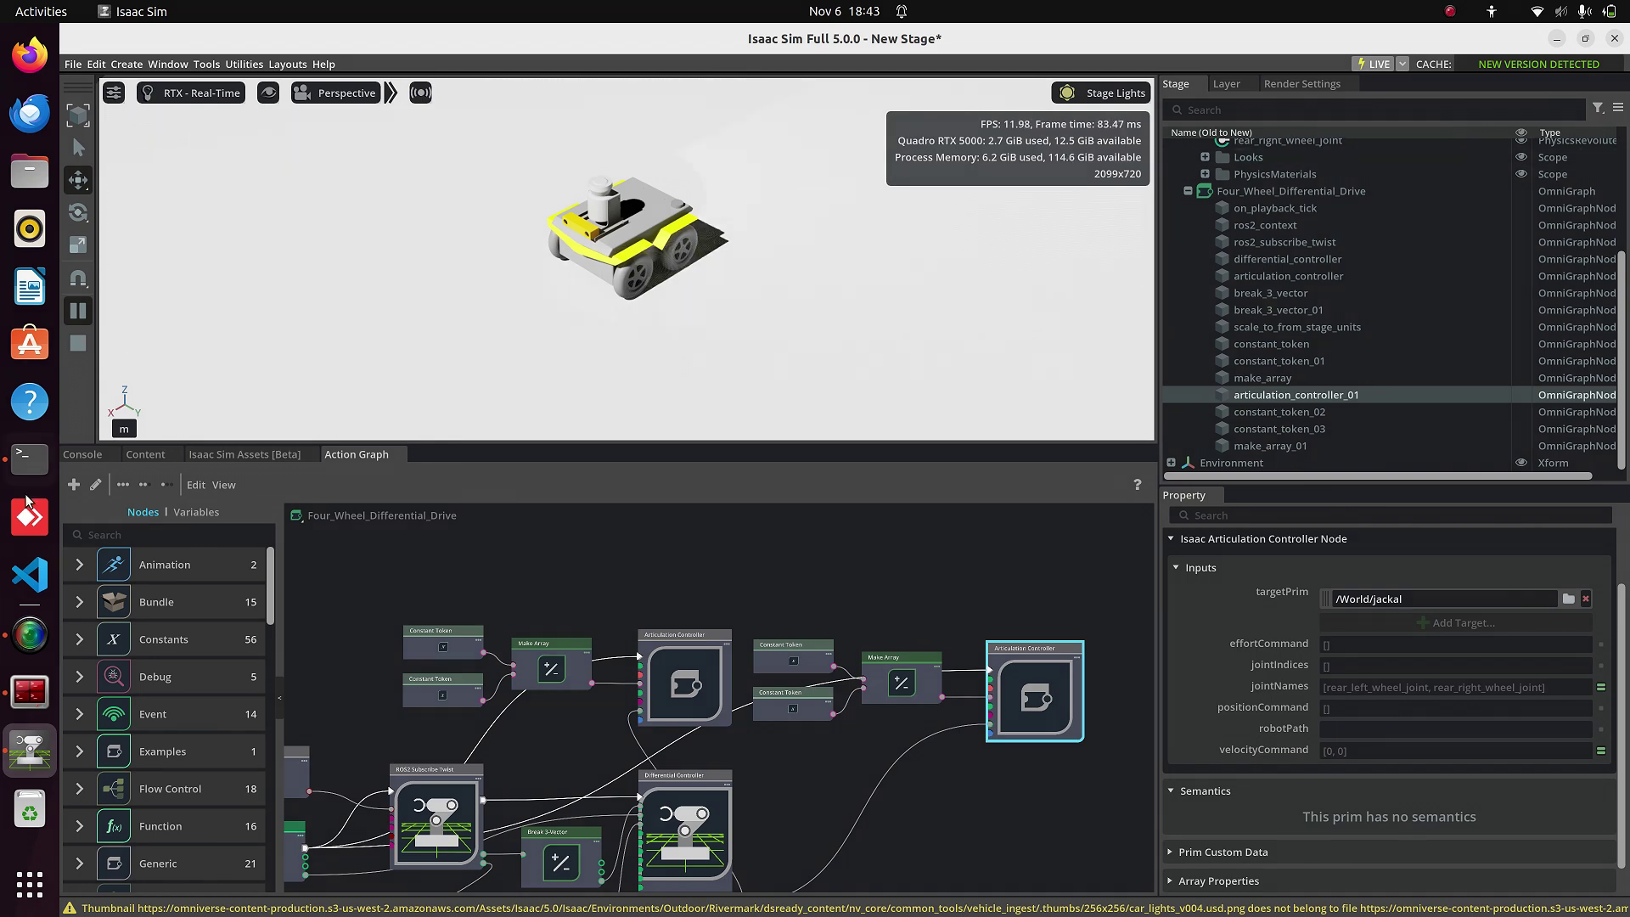
In a new terminal tab, change into the TUT6_Files folder.
left_click(30, 459)
key("ctrl+shift+t")
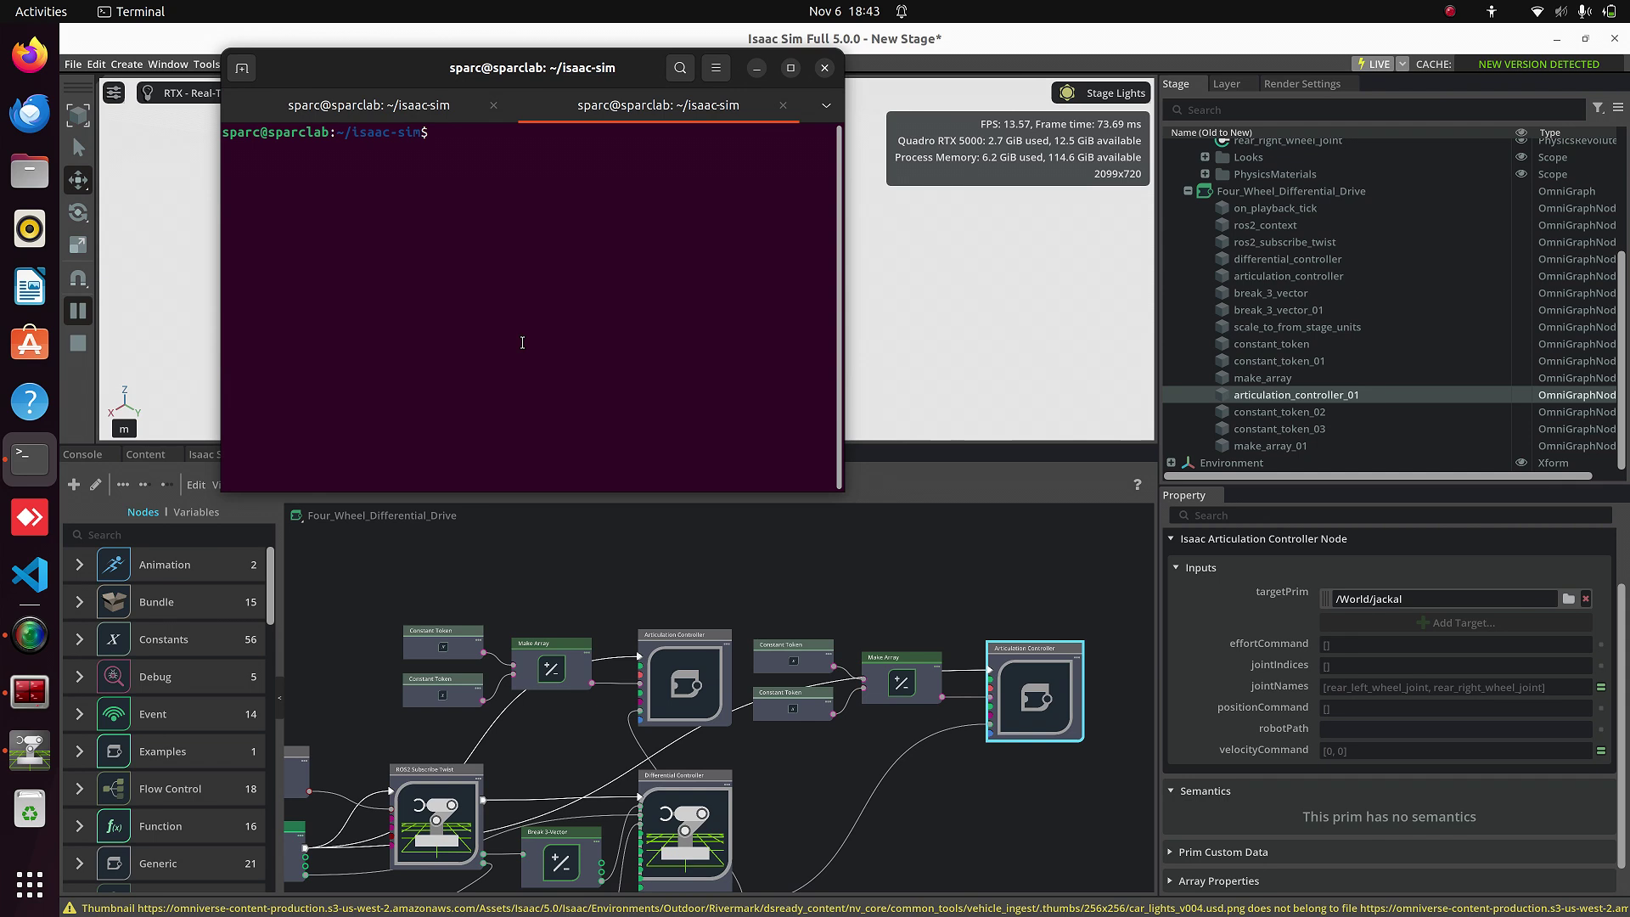
type("cd")
key("Return")
type("cd T")
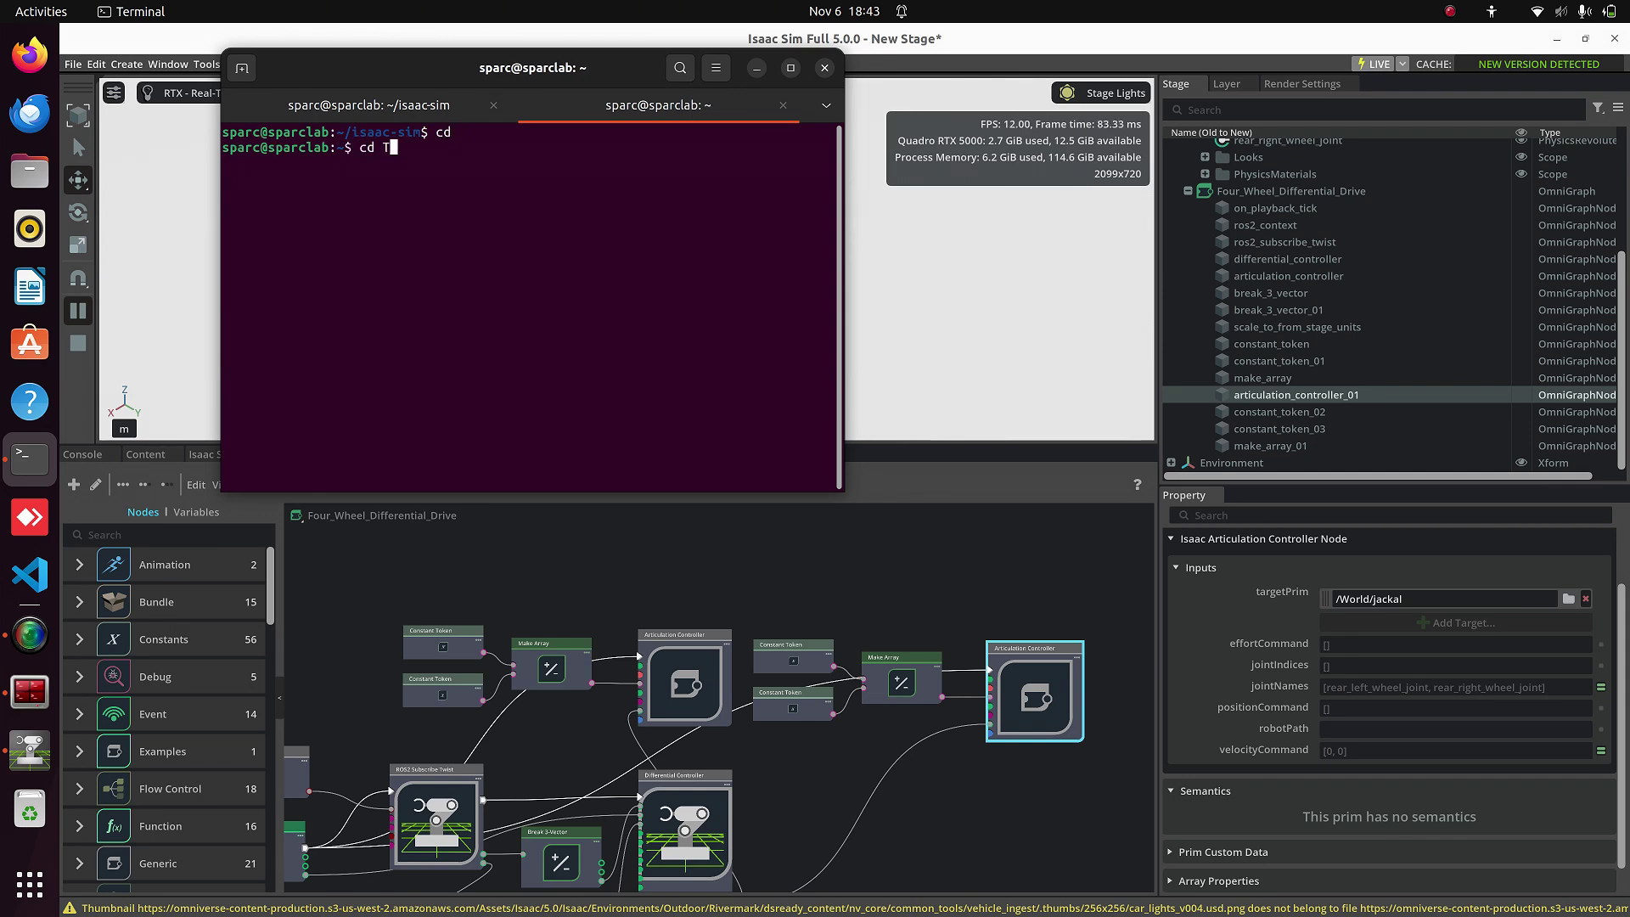
type("UT6")
key("Tab")
key("Return")
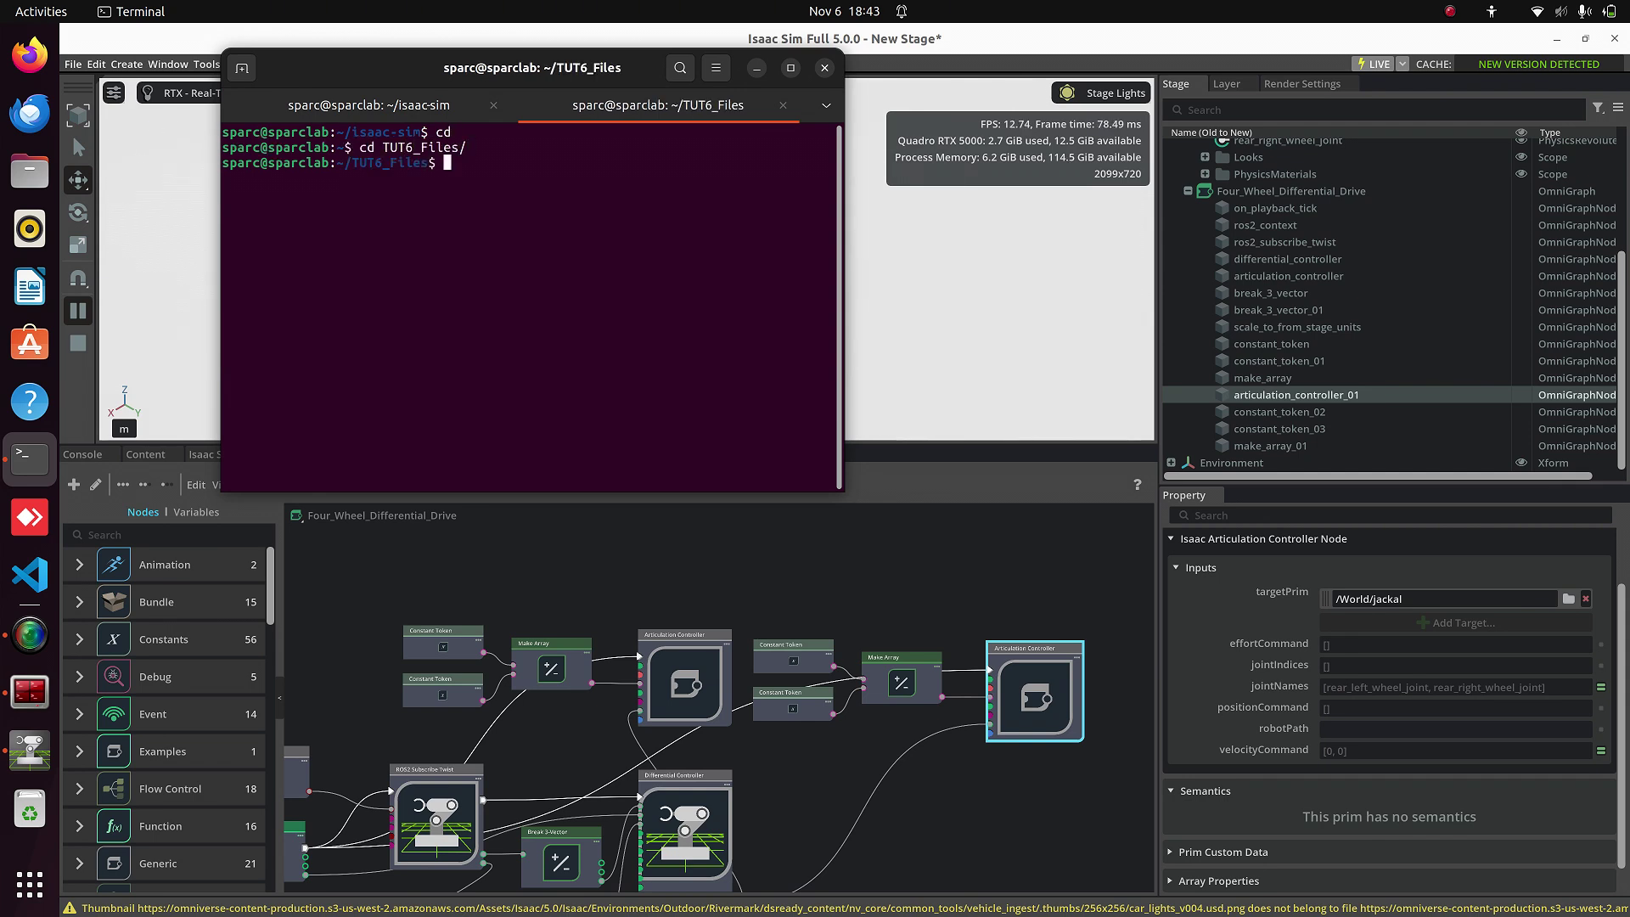
Source /opt/ros/humble/setup.bash and run python3 turtlebot_joy_combined.py to detect the controller.
type("source /i")
key("BackSpace")
type("opt/ros/humble/")
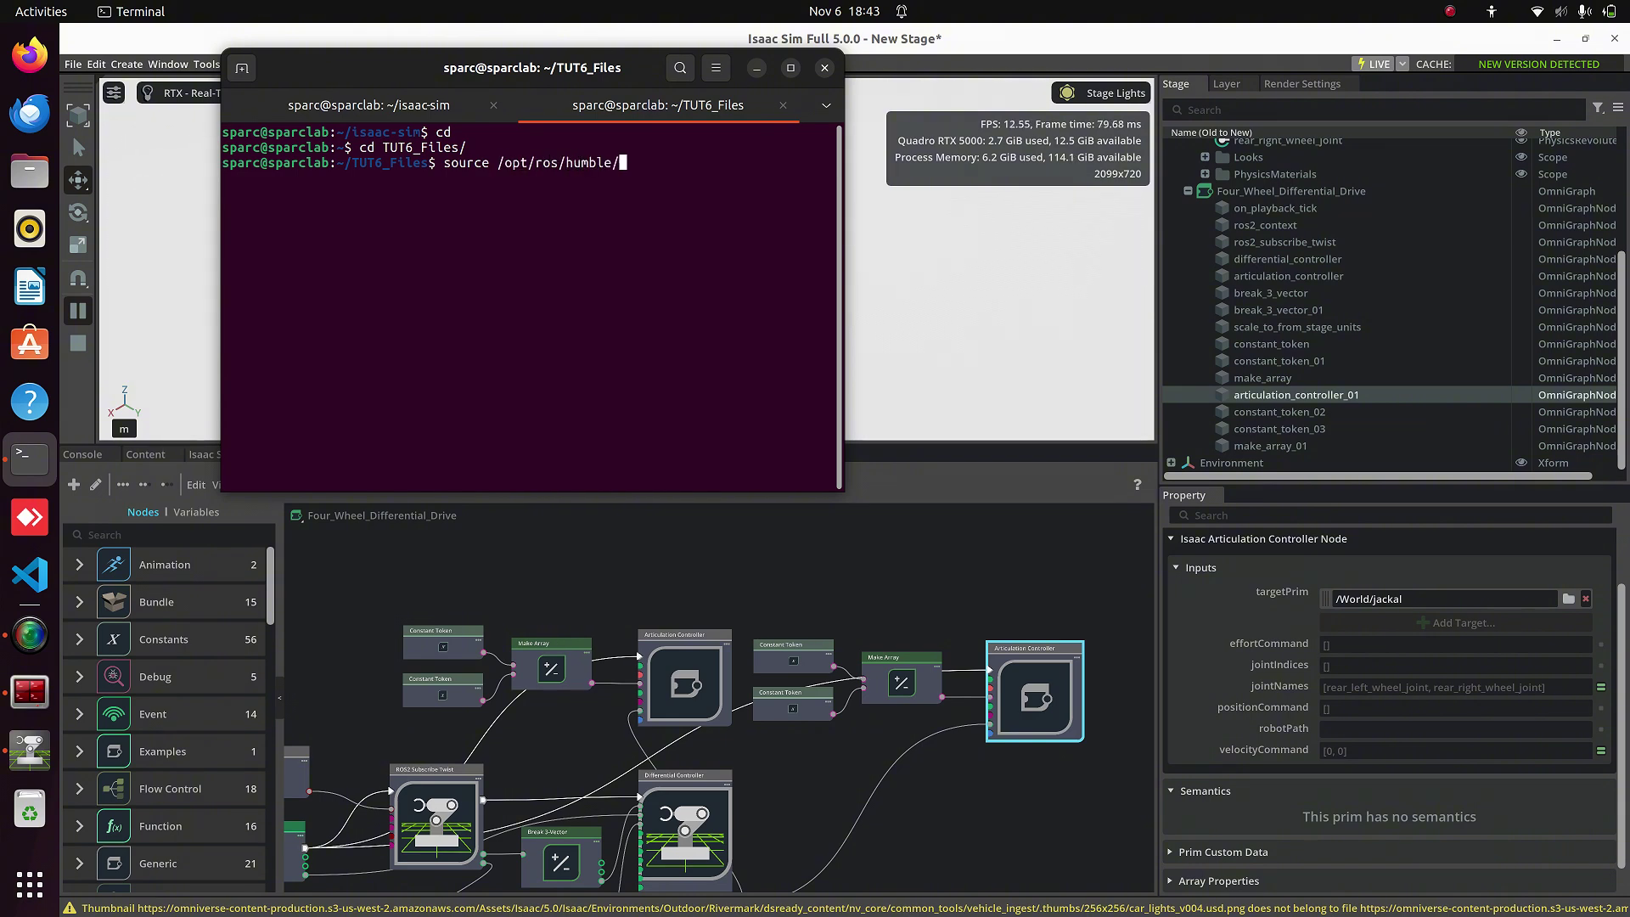
type("setup.bash")
key("Return")
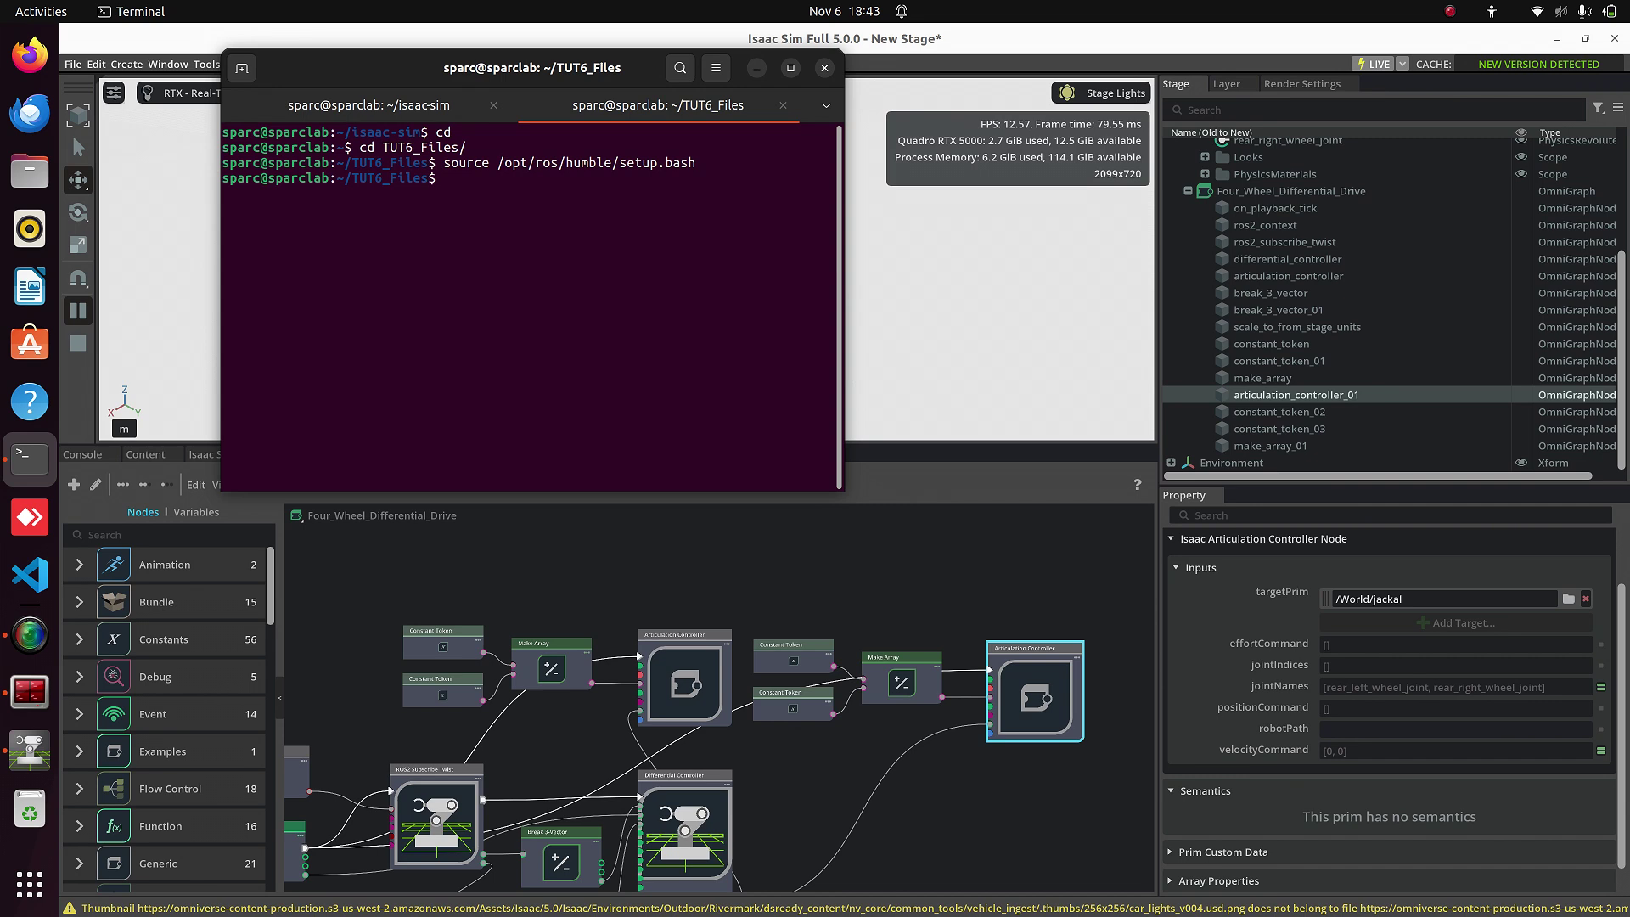
type("python3")
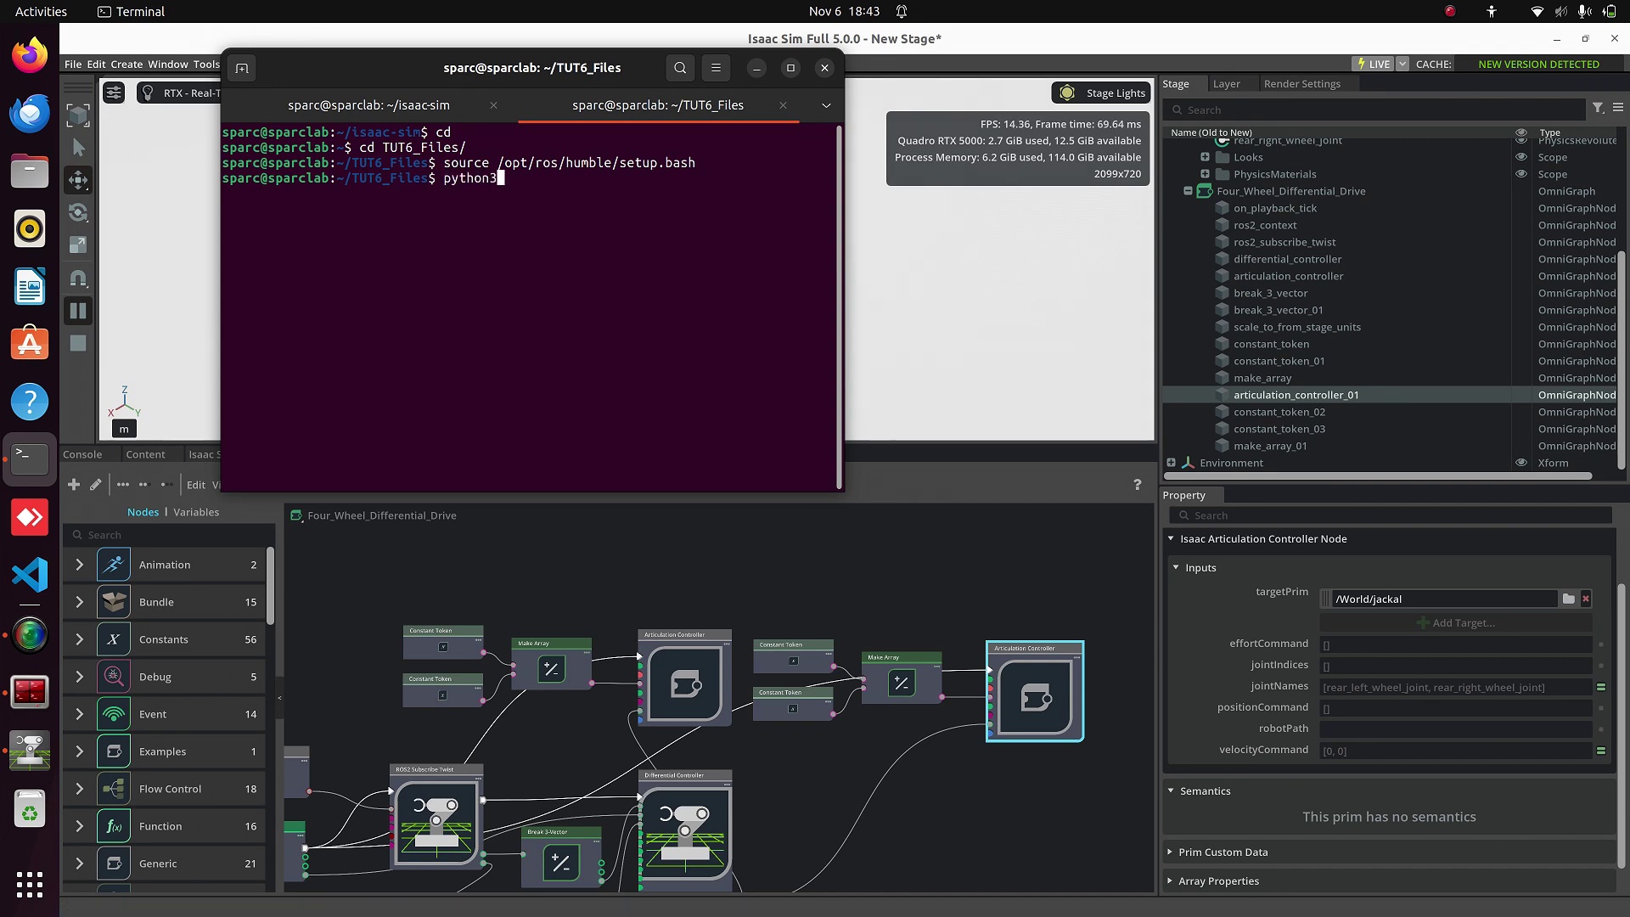
type(" turtlebot_joy_combined.py")
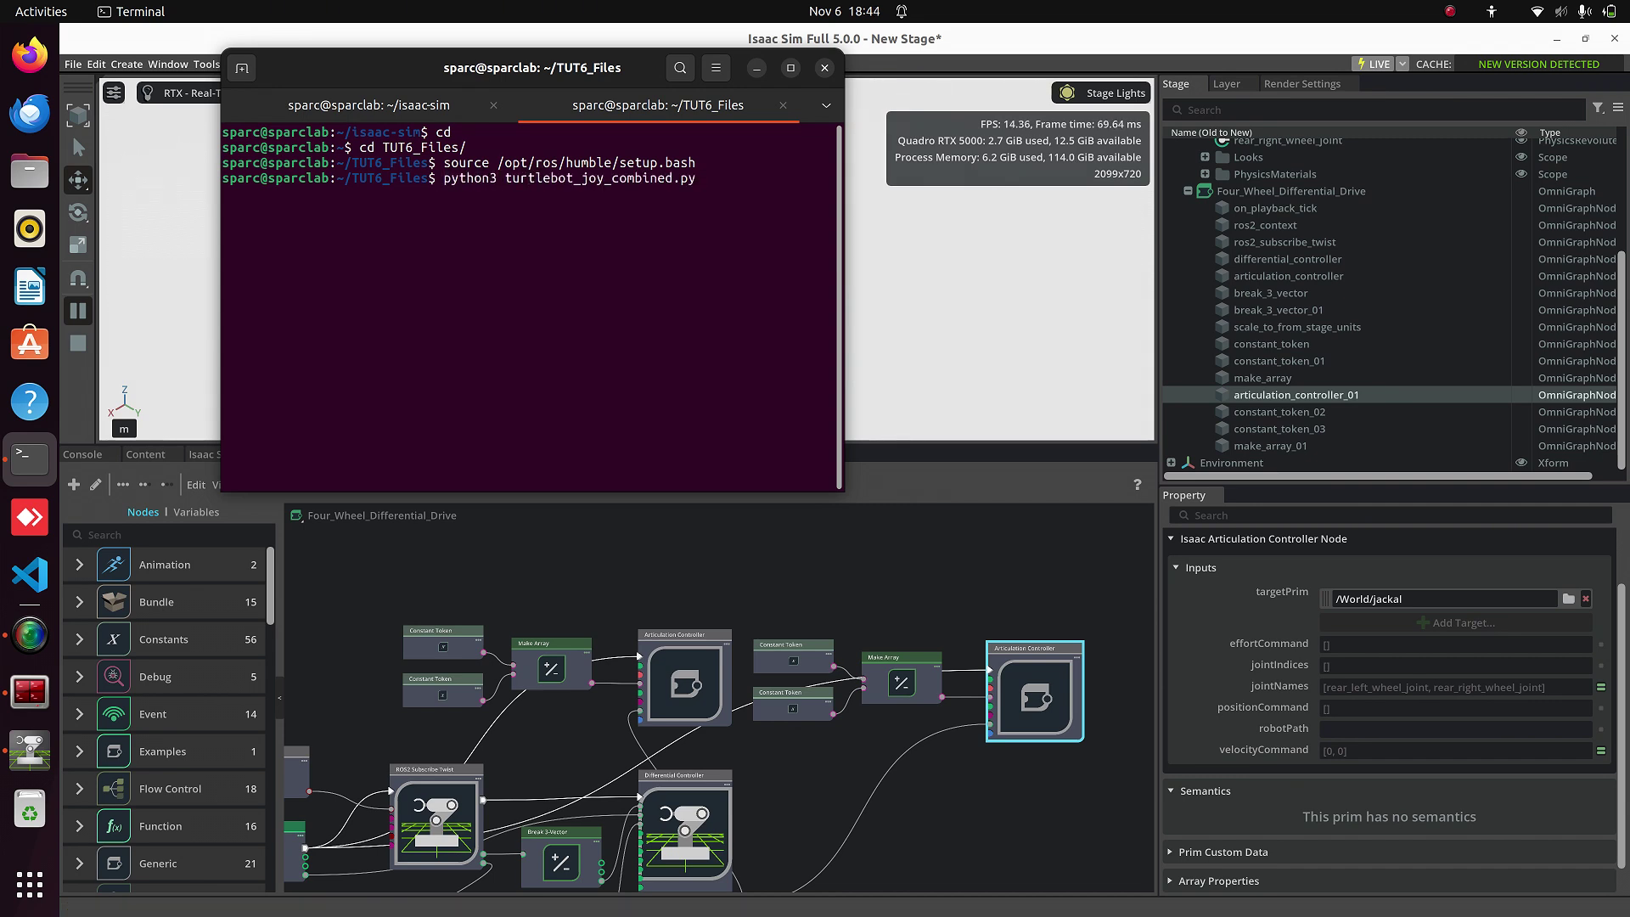
key("Return")
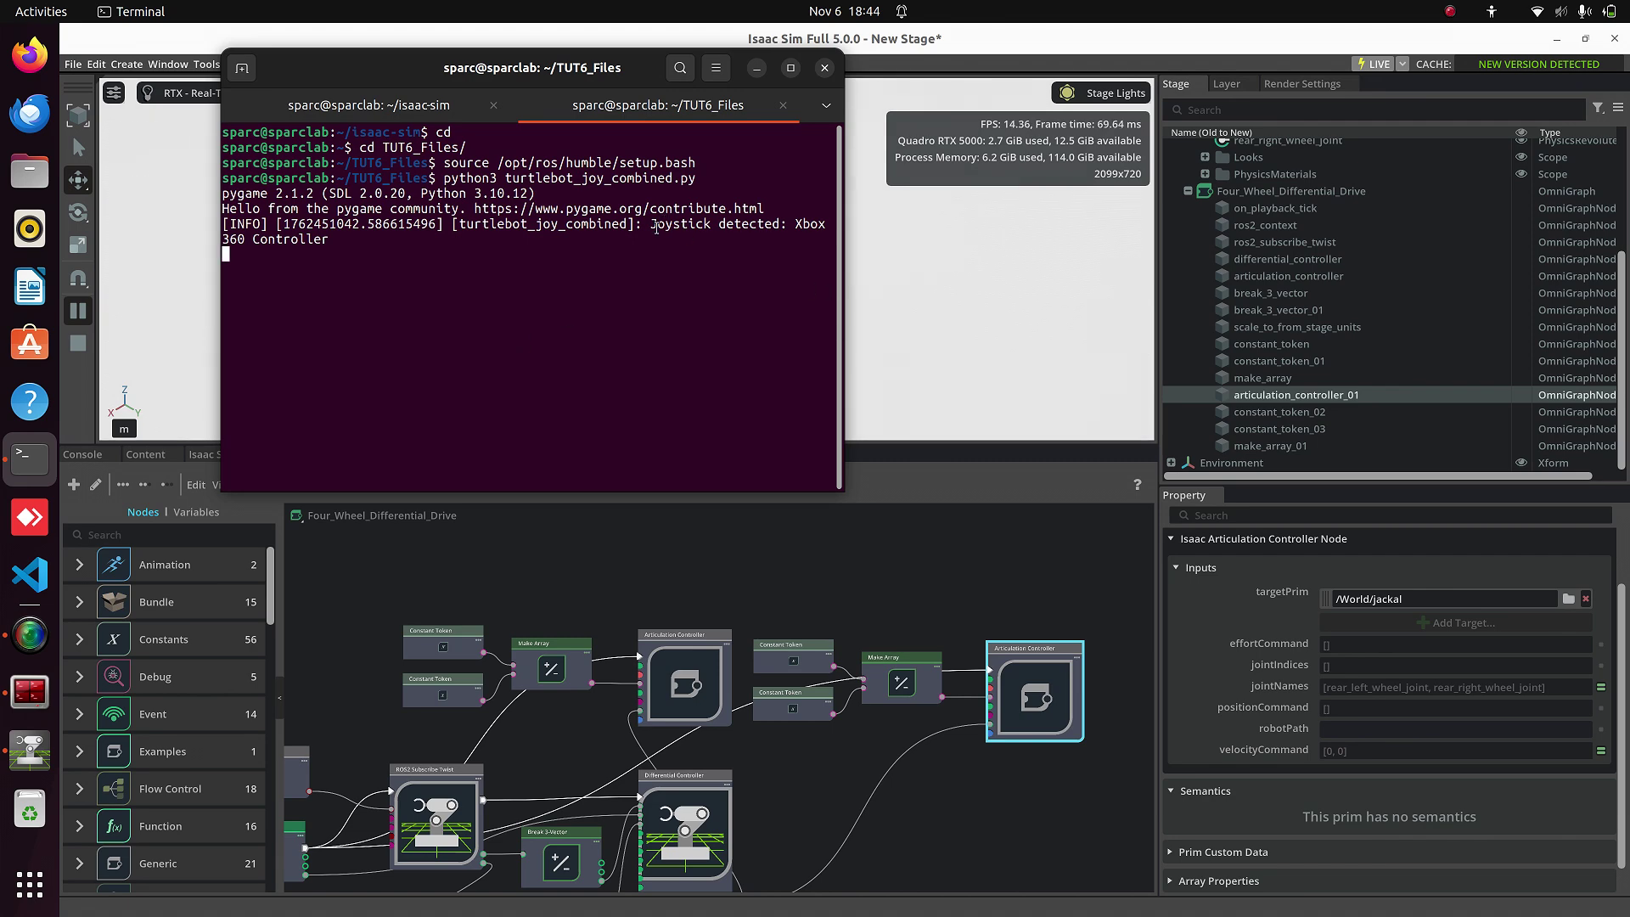
triple_click(655, 231)
After driving the Jackal with the gamepad, stop the simulation to reset the robot.
left_click(756, 68)
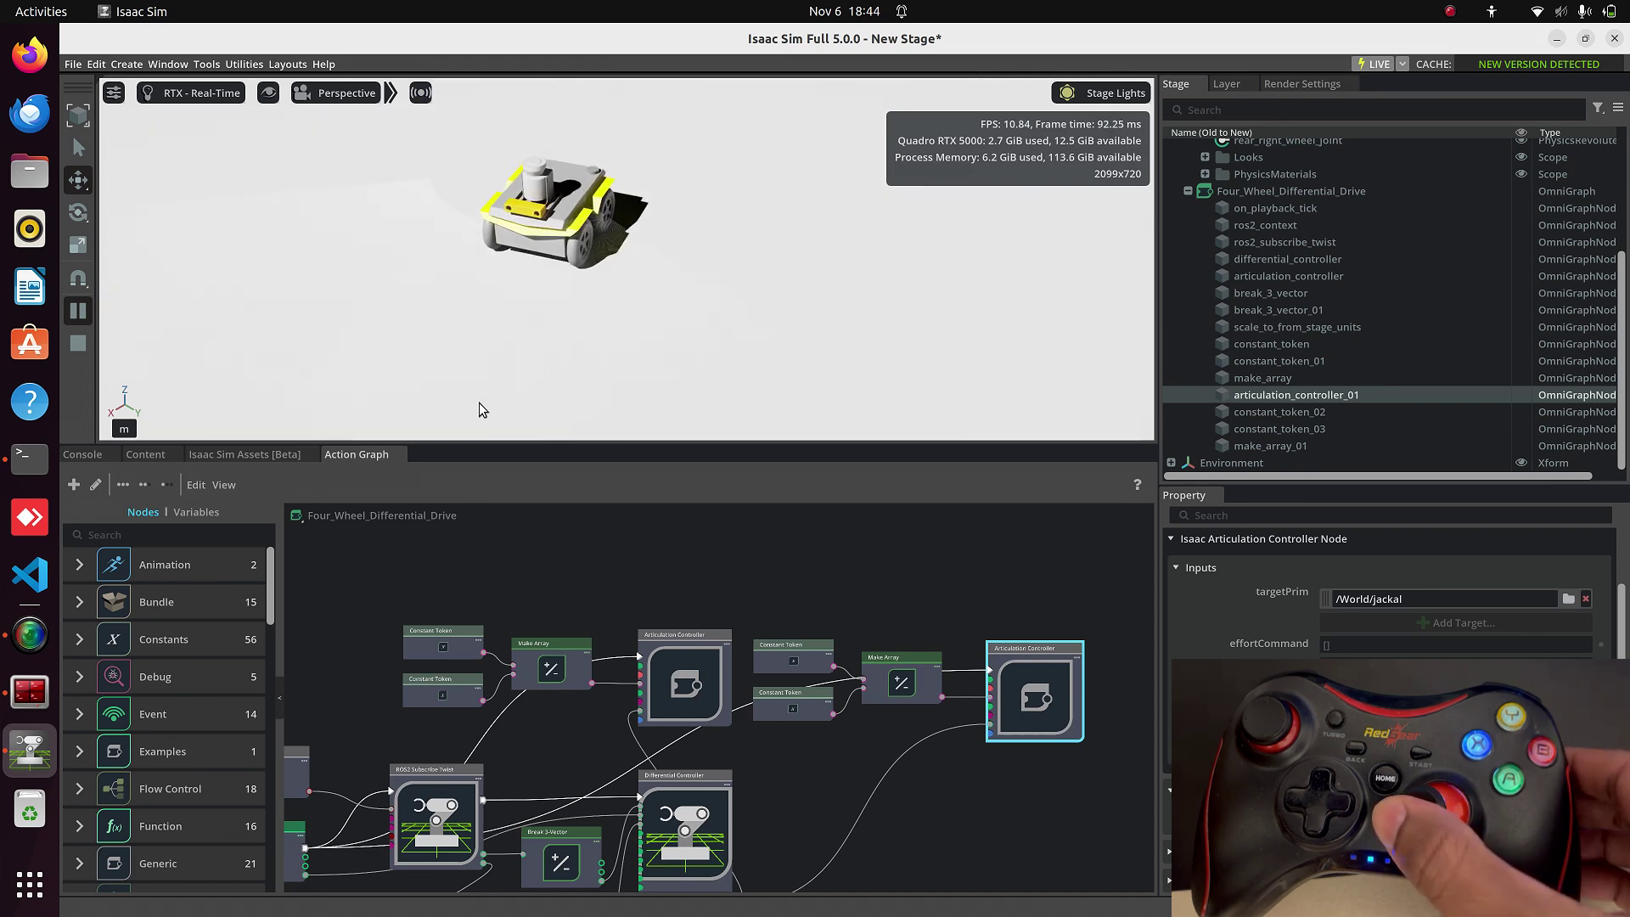
left_click(72, 346)
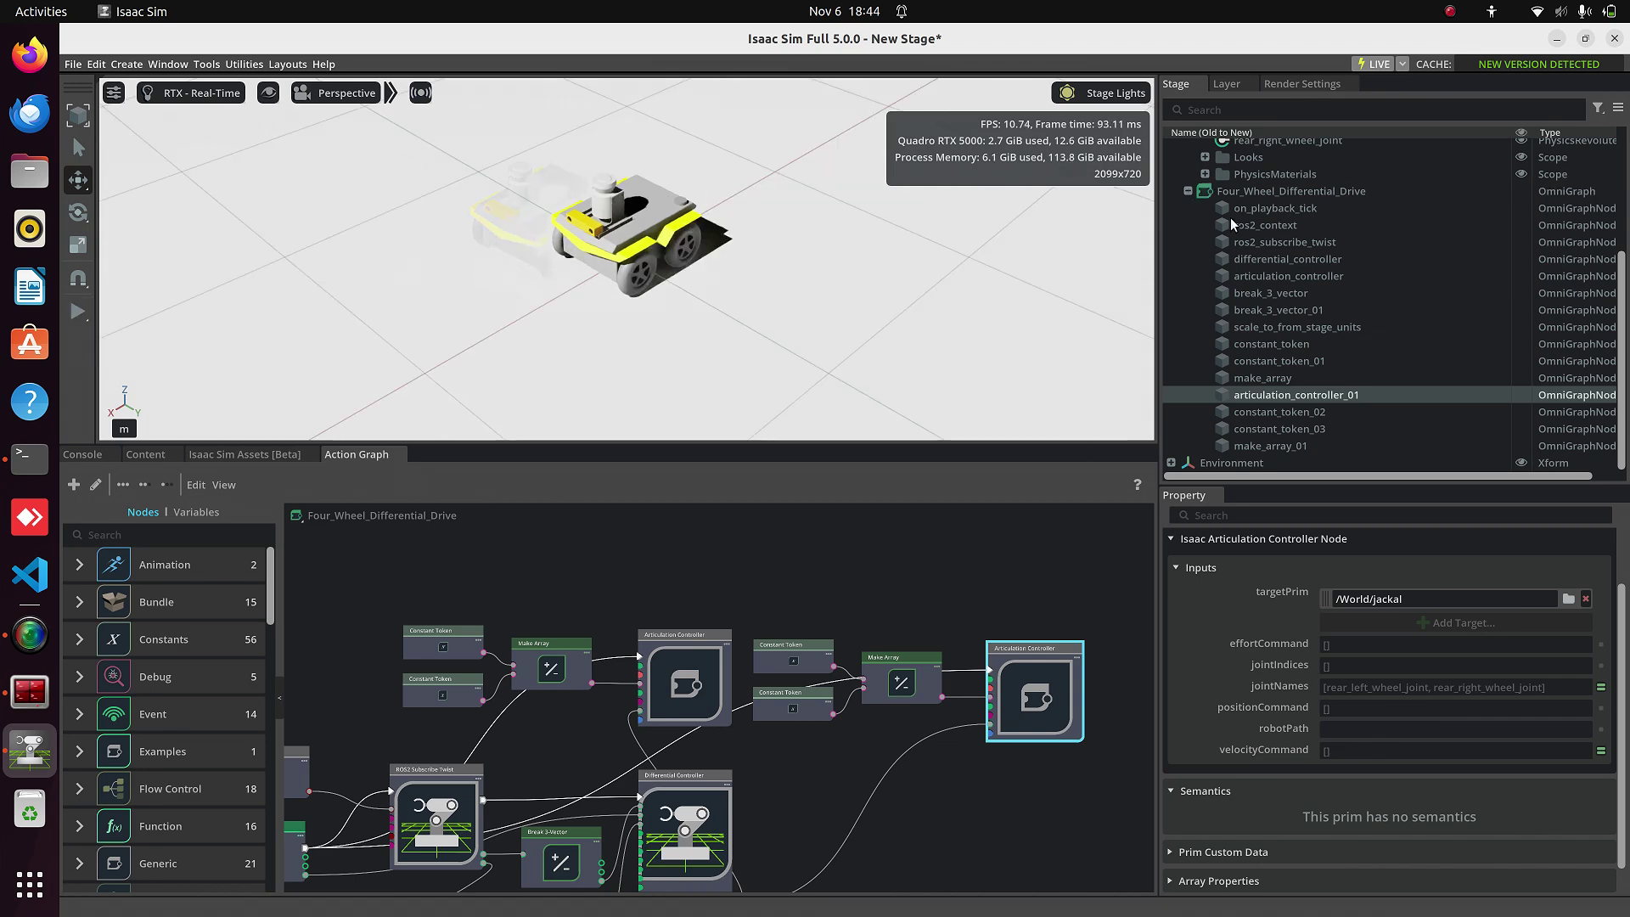
Save the selected Four_Wheel_Differential_Drive graph as a .usd file in the TUT8 folder.
right_click(1286, 192)
mouse_move(1321, 480)
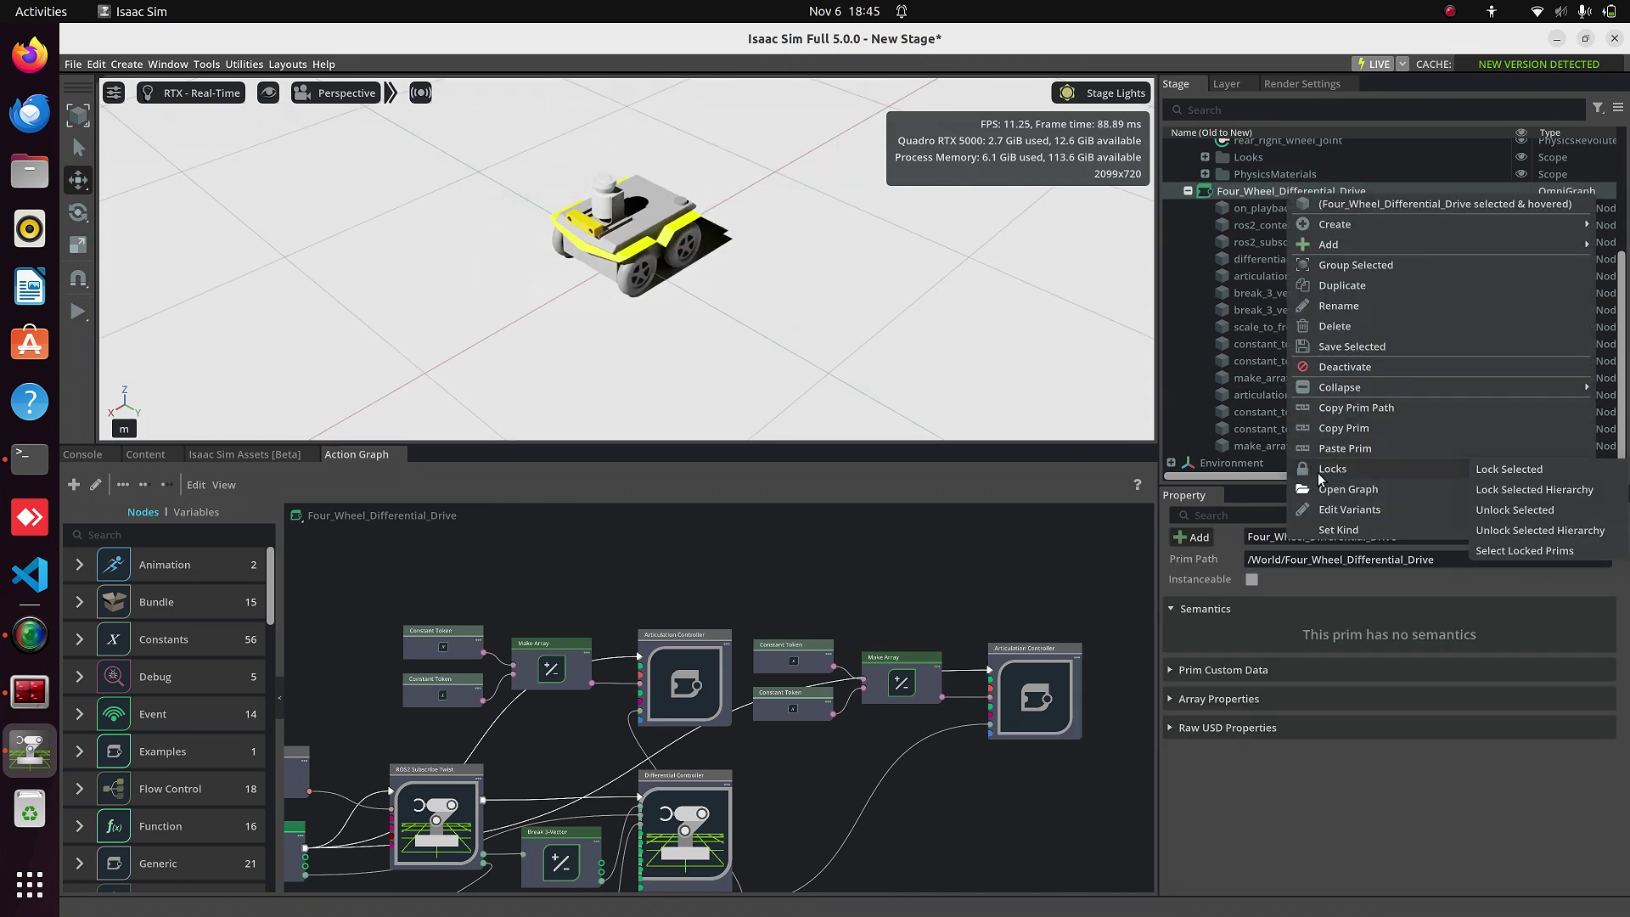
left_click(1340, 346)
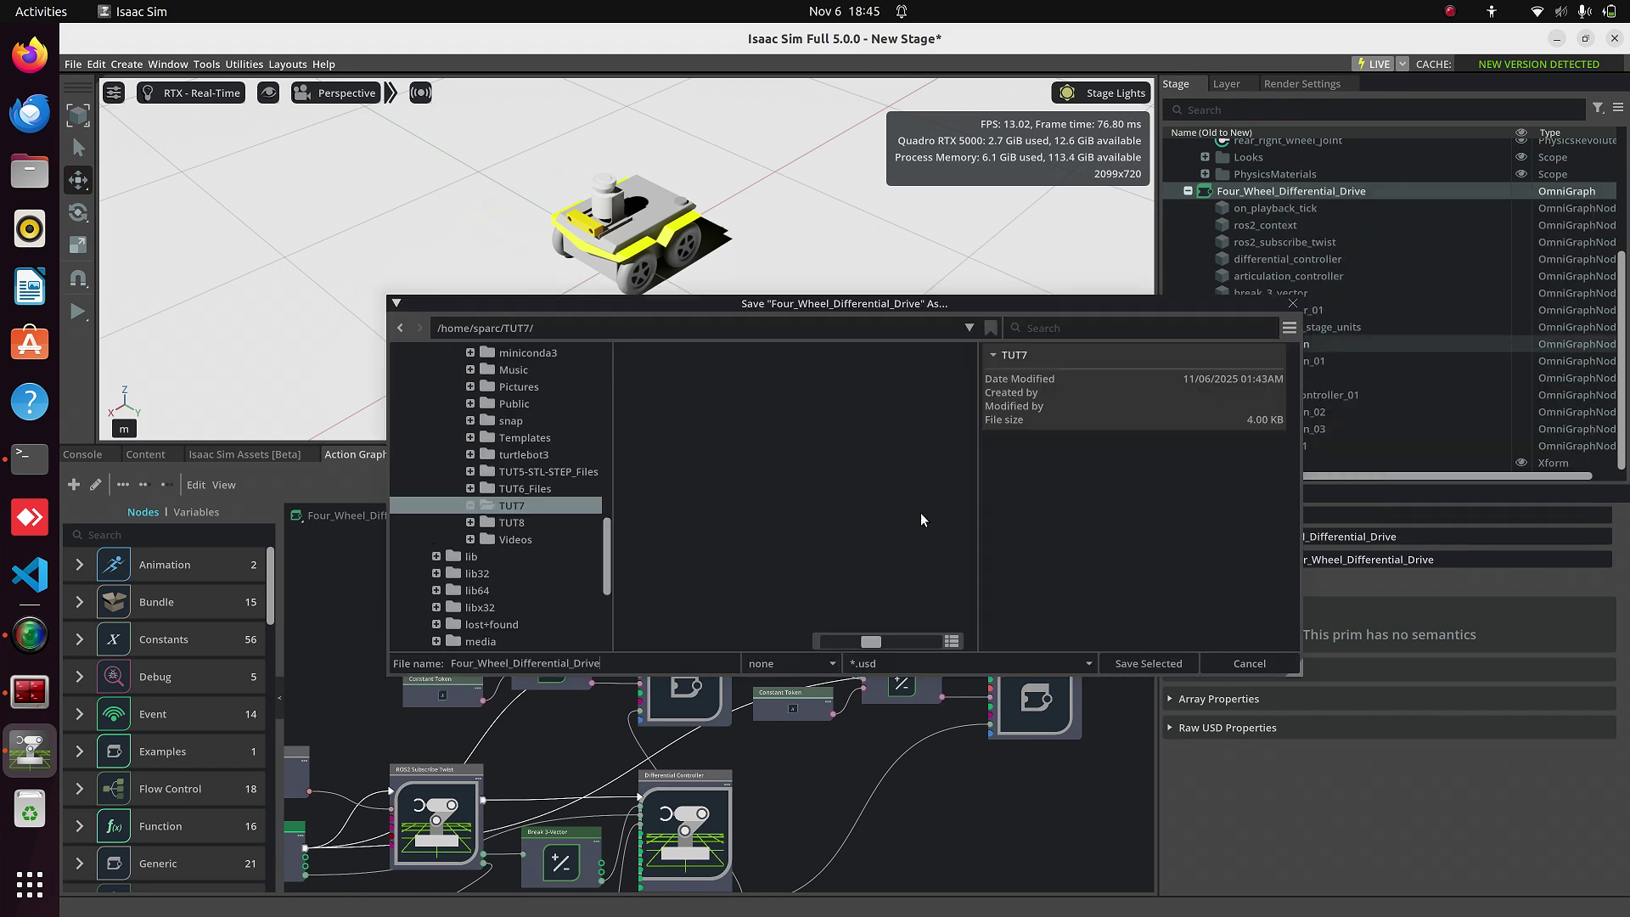
left_click(512, 508)
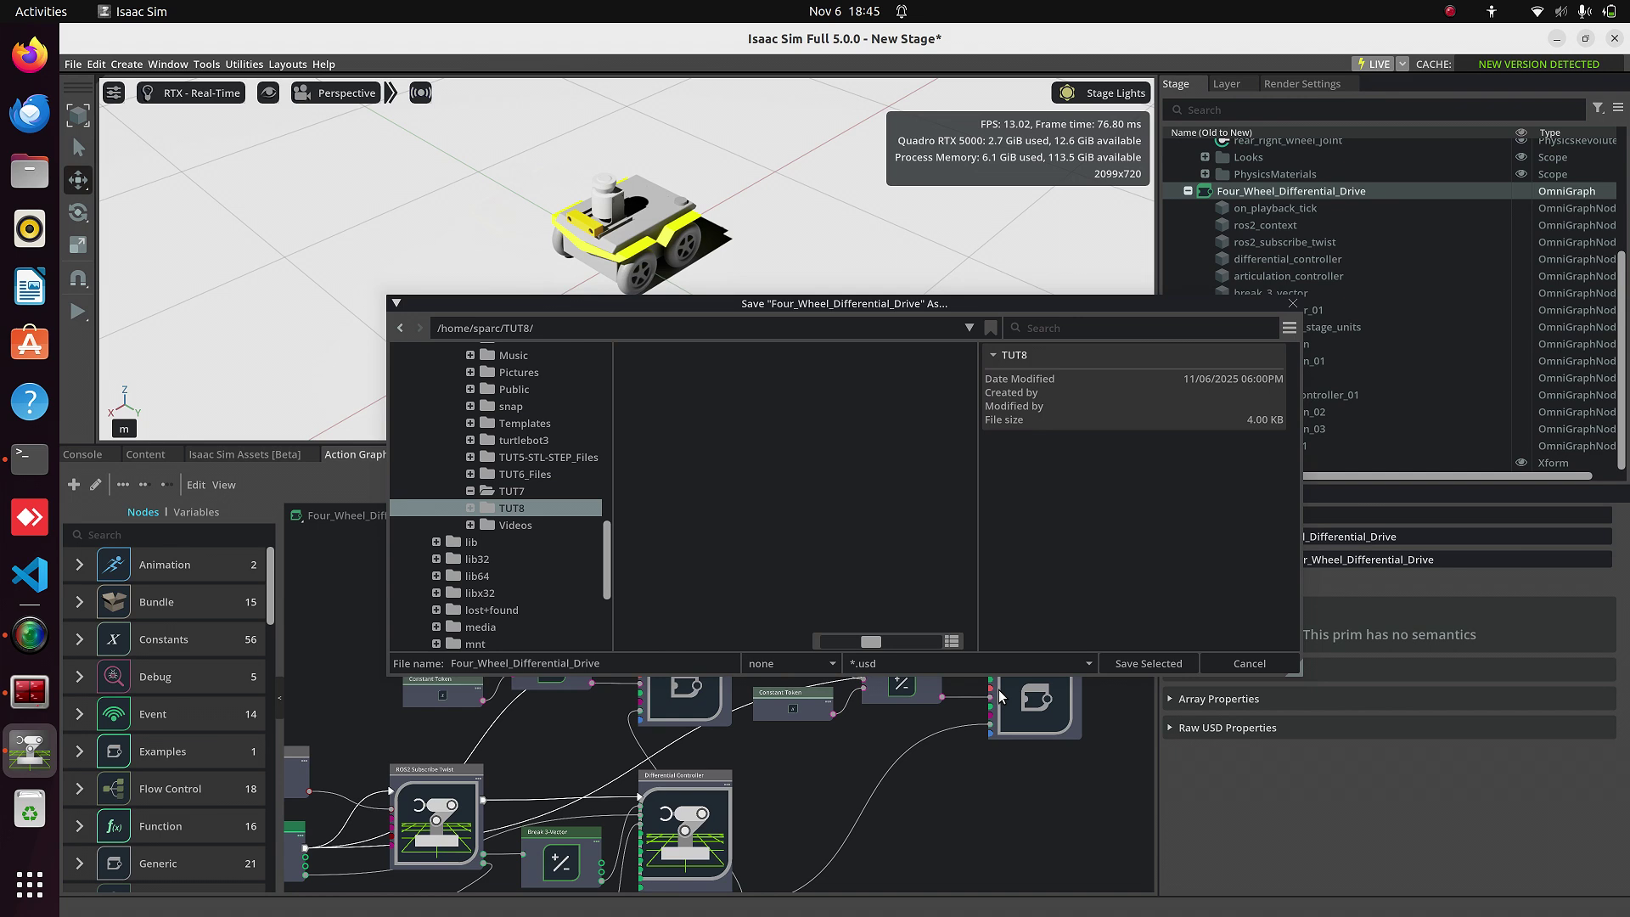
left_click(1161, 663)
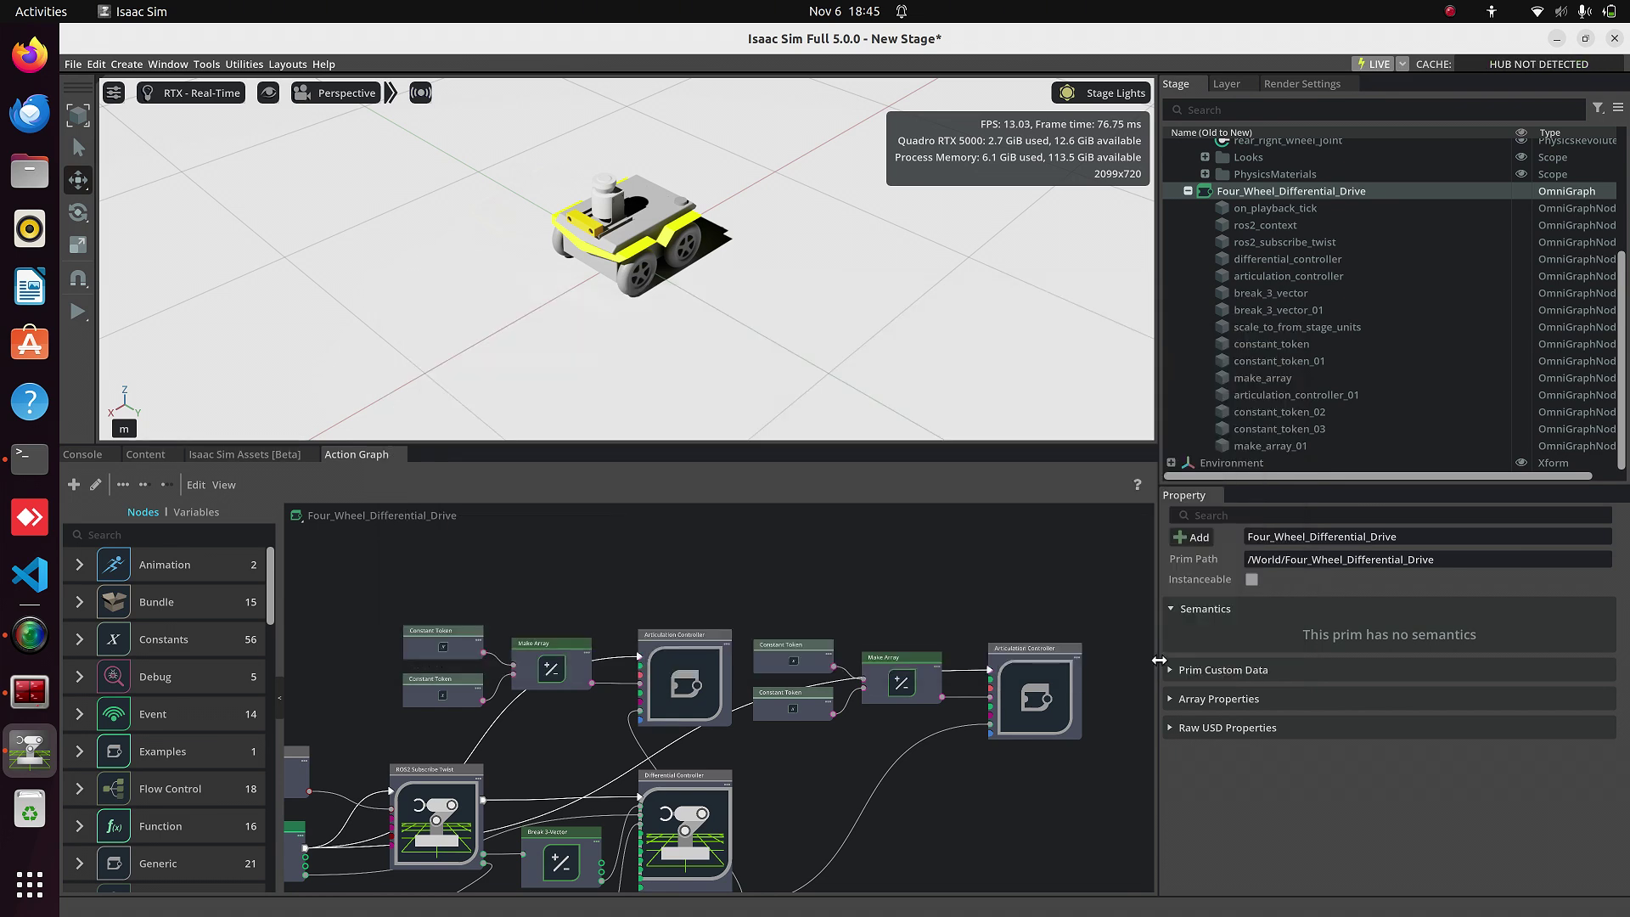